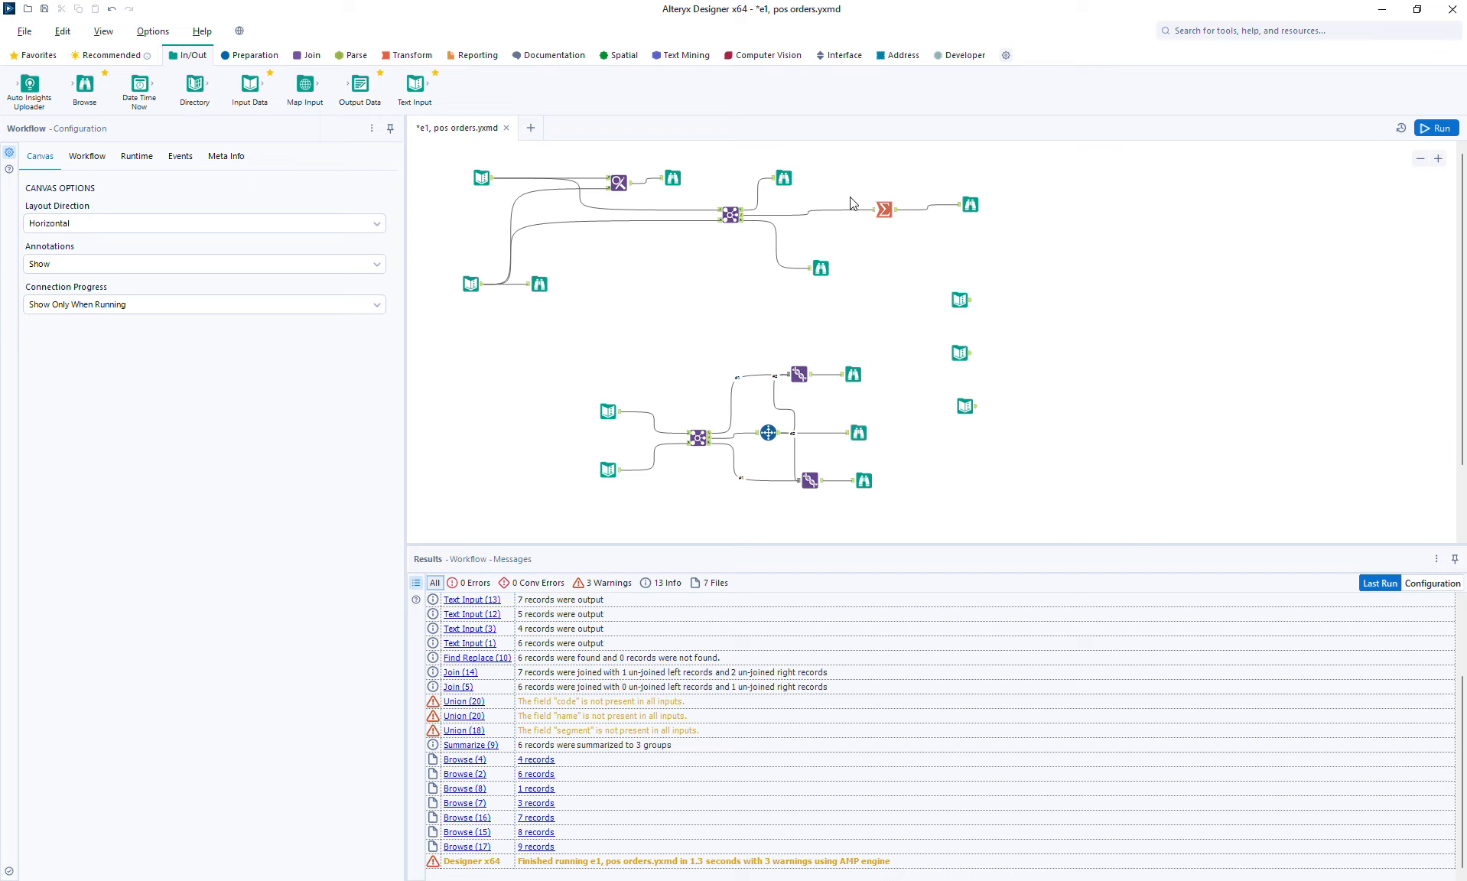
# - Add an Append Fields tool with the FY list as target and the mar list as source, and run the workflow
pyautogui.click(310, 57)
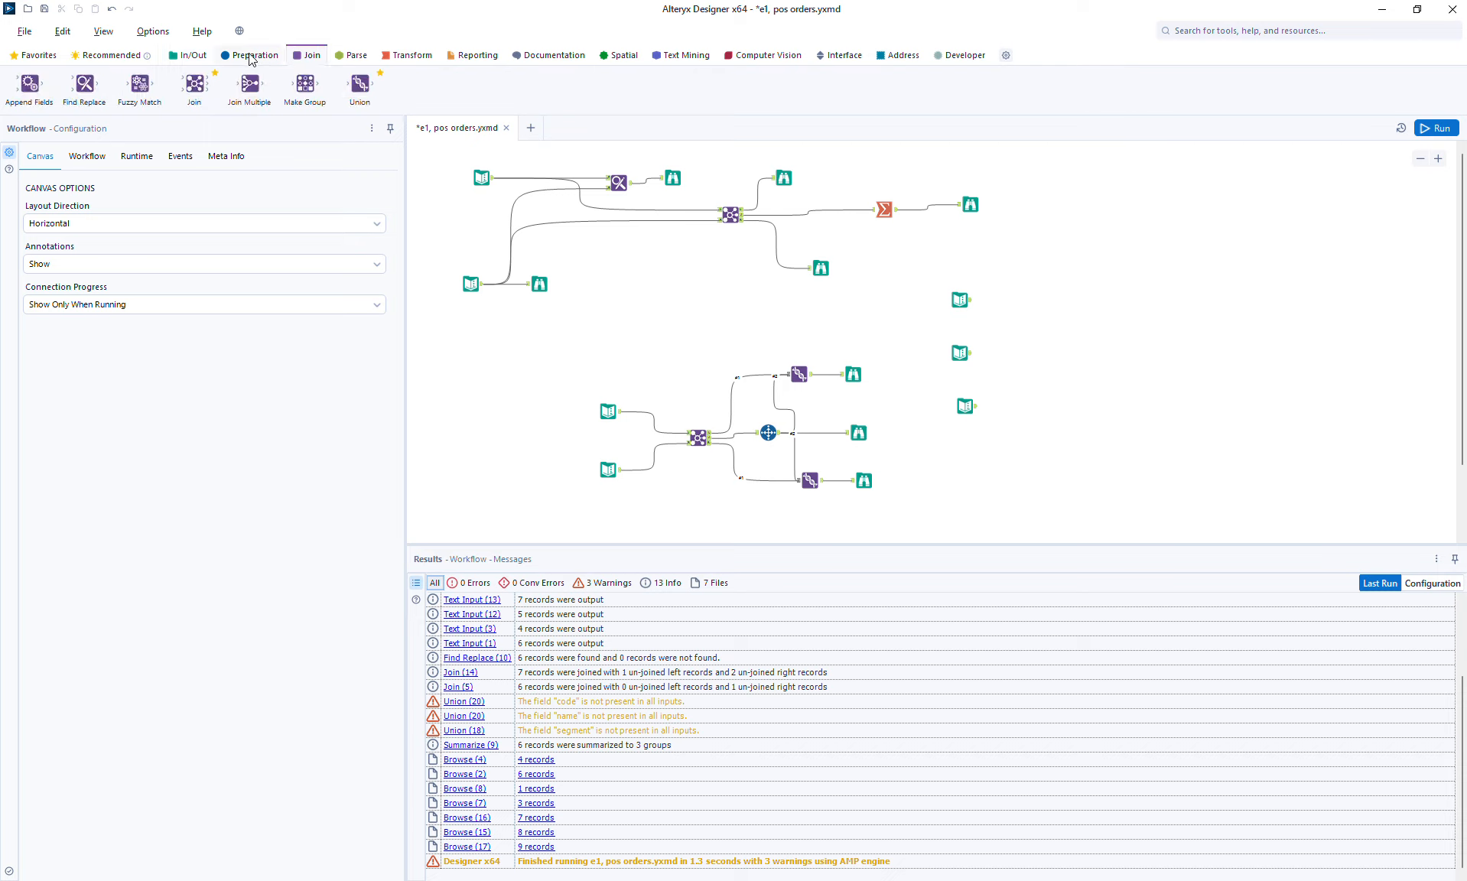
pyautogui.moveTo(31, 86); pyautogui.dragTo(1007, 309)
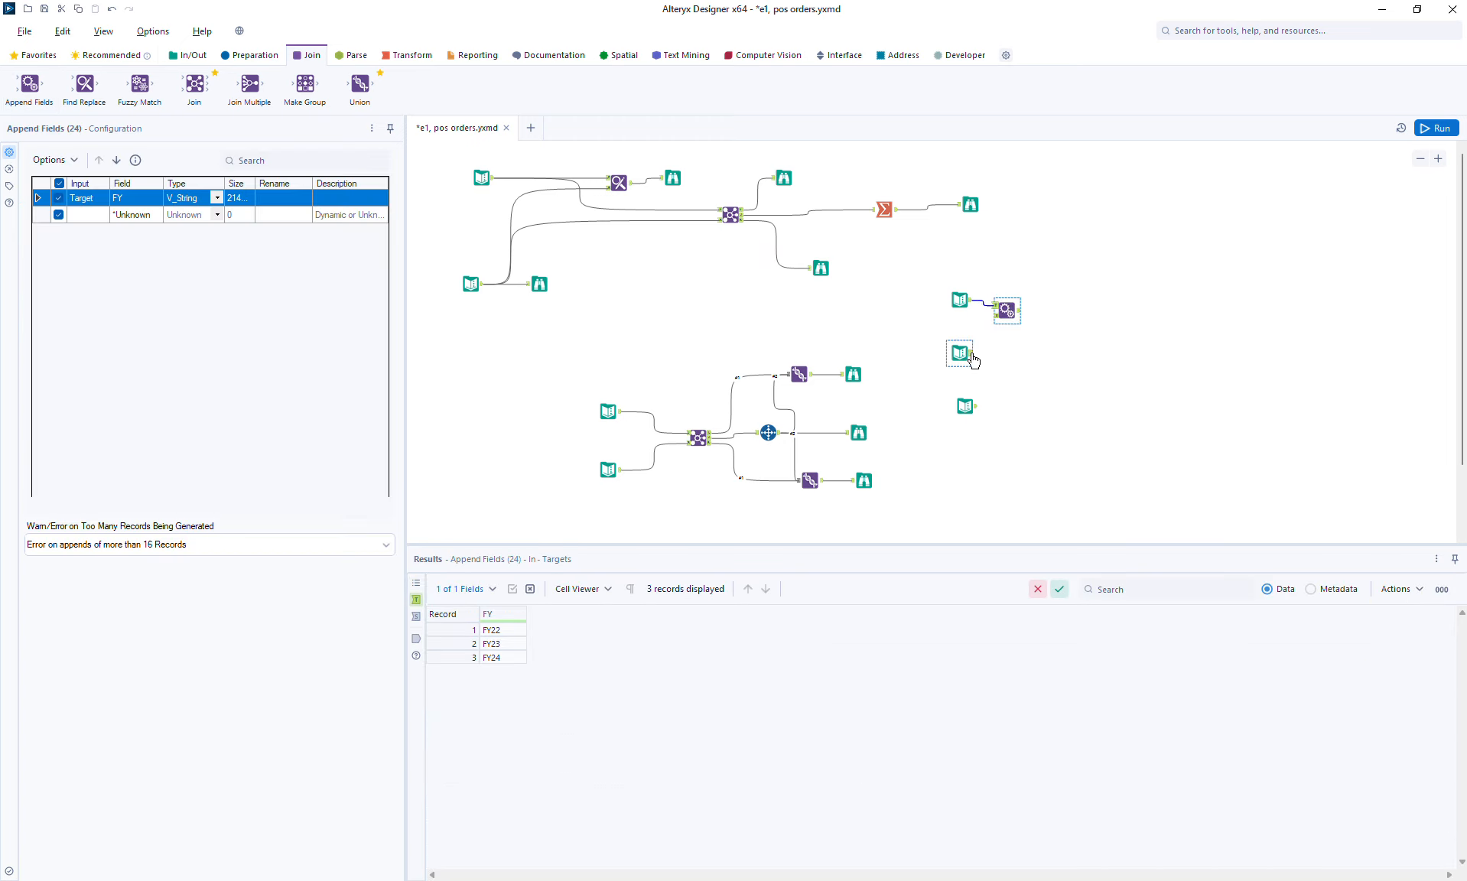
pyautogui.moveTo(973, 360); pyautogui.dragTo(1022, 309)
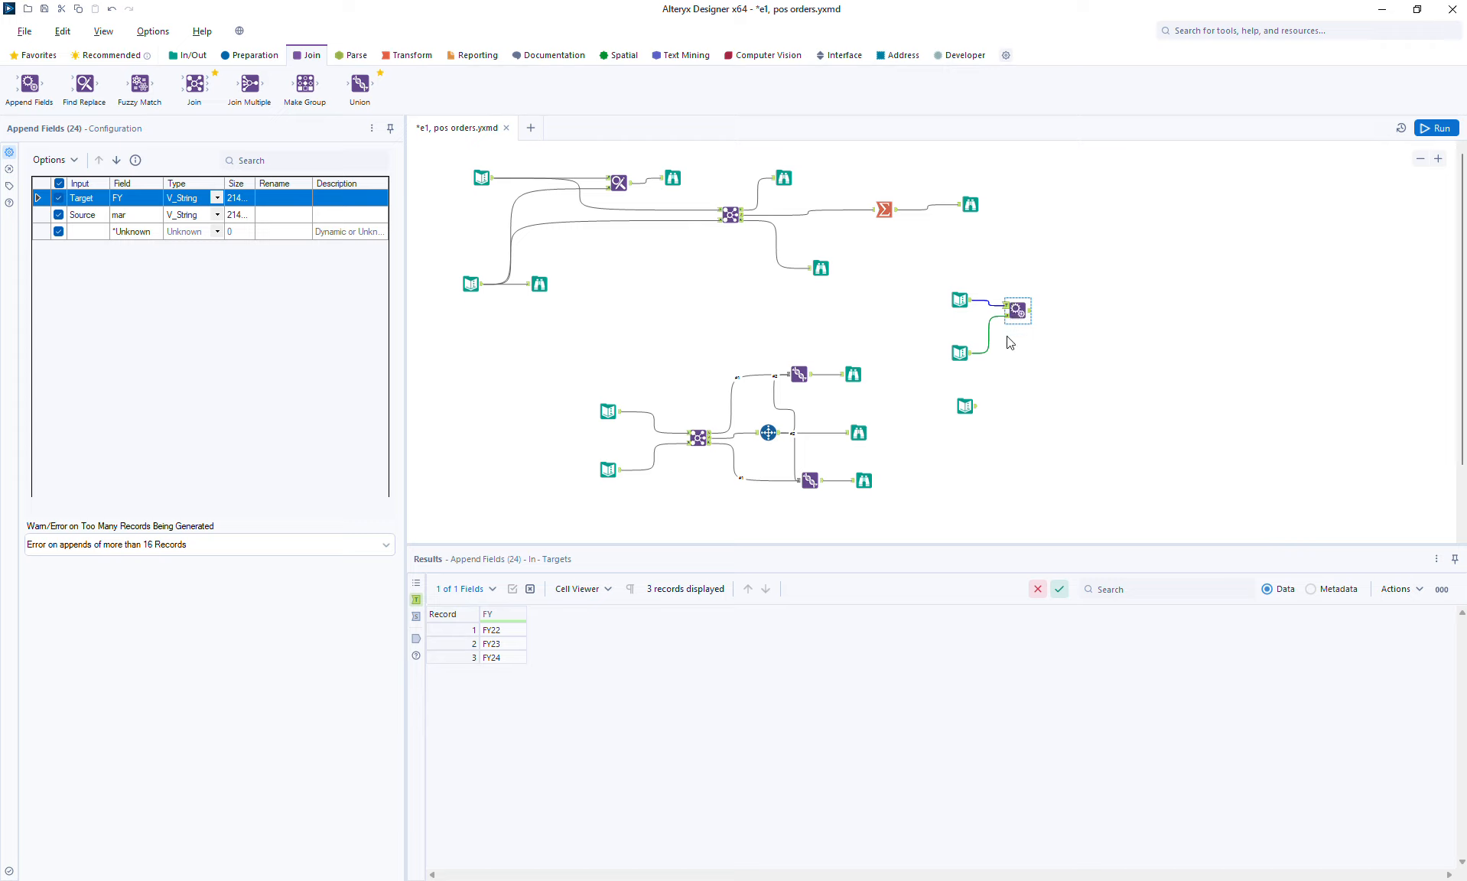
pyautogui.click(1437, 127)
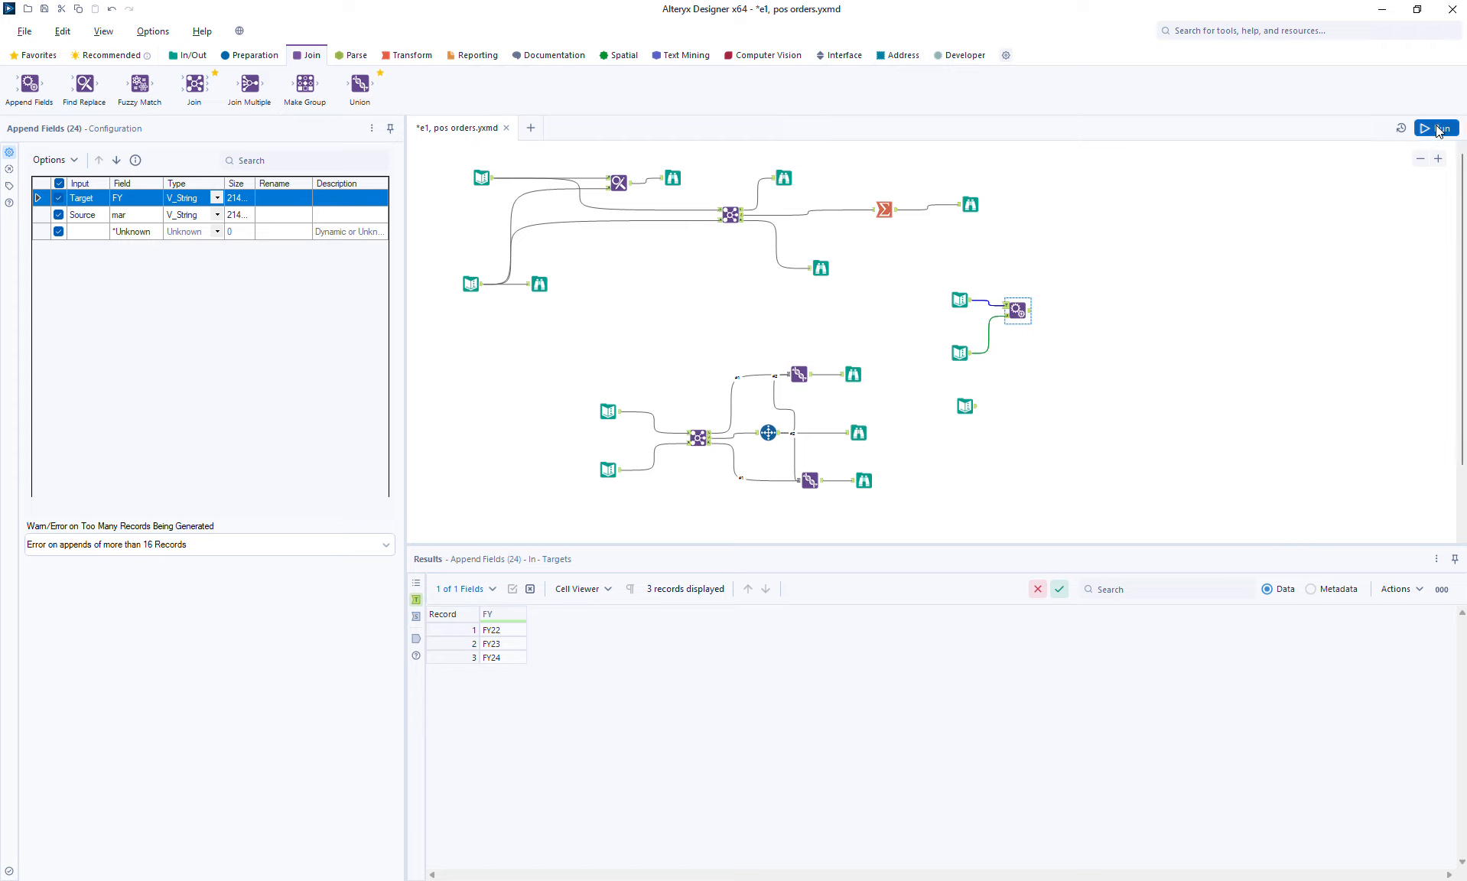
pyautogui.click(1029, 315)
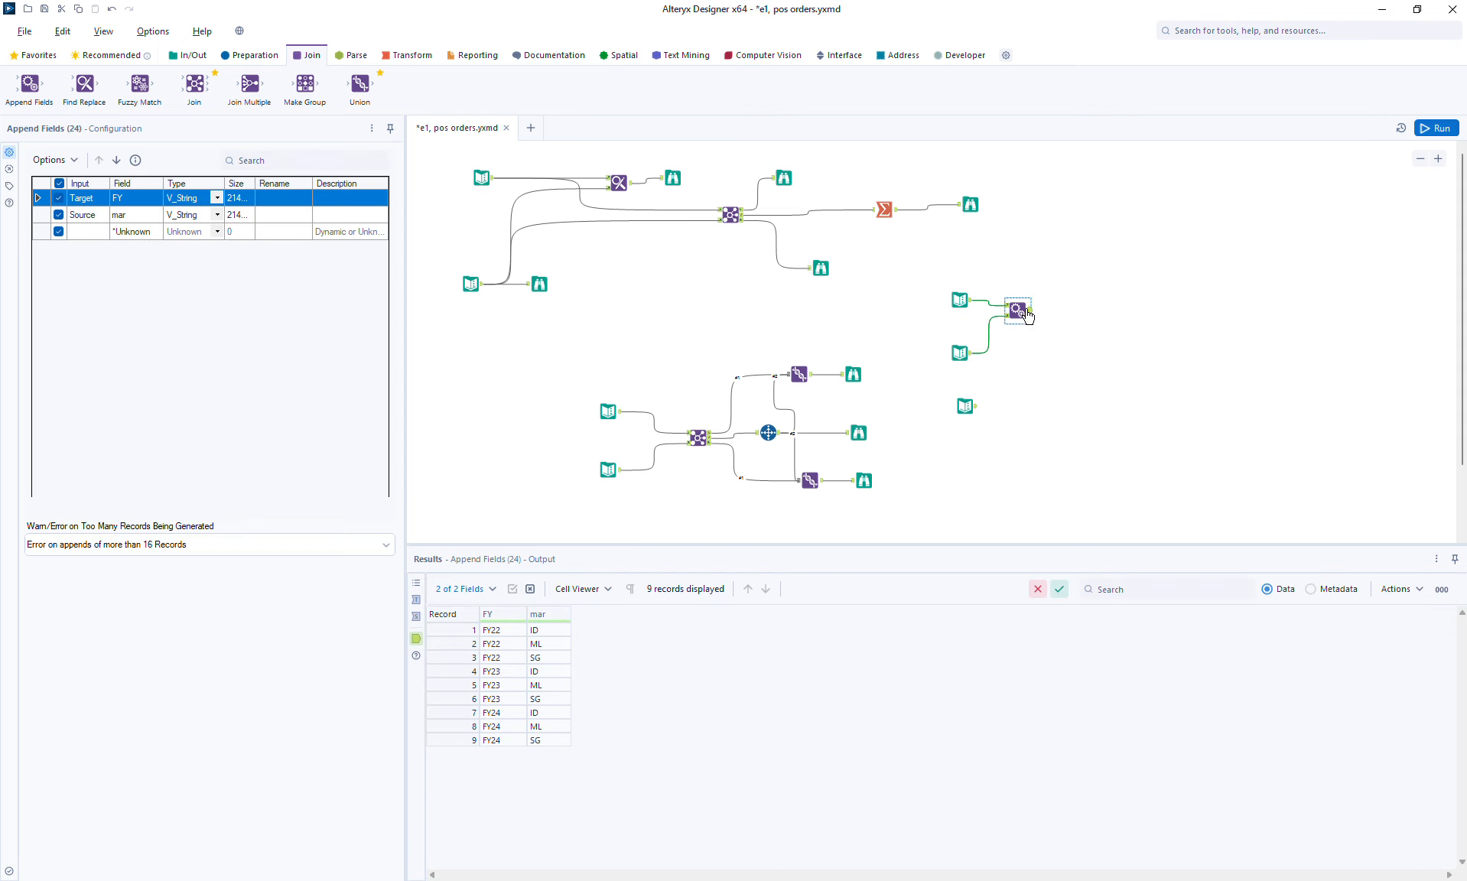
# - Compare the records of the FY and mar Text Inputs with the combined Append Fields output
pyautogui.click(970, 304)
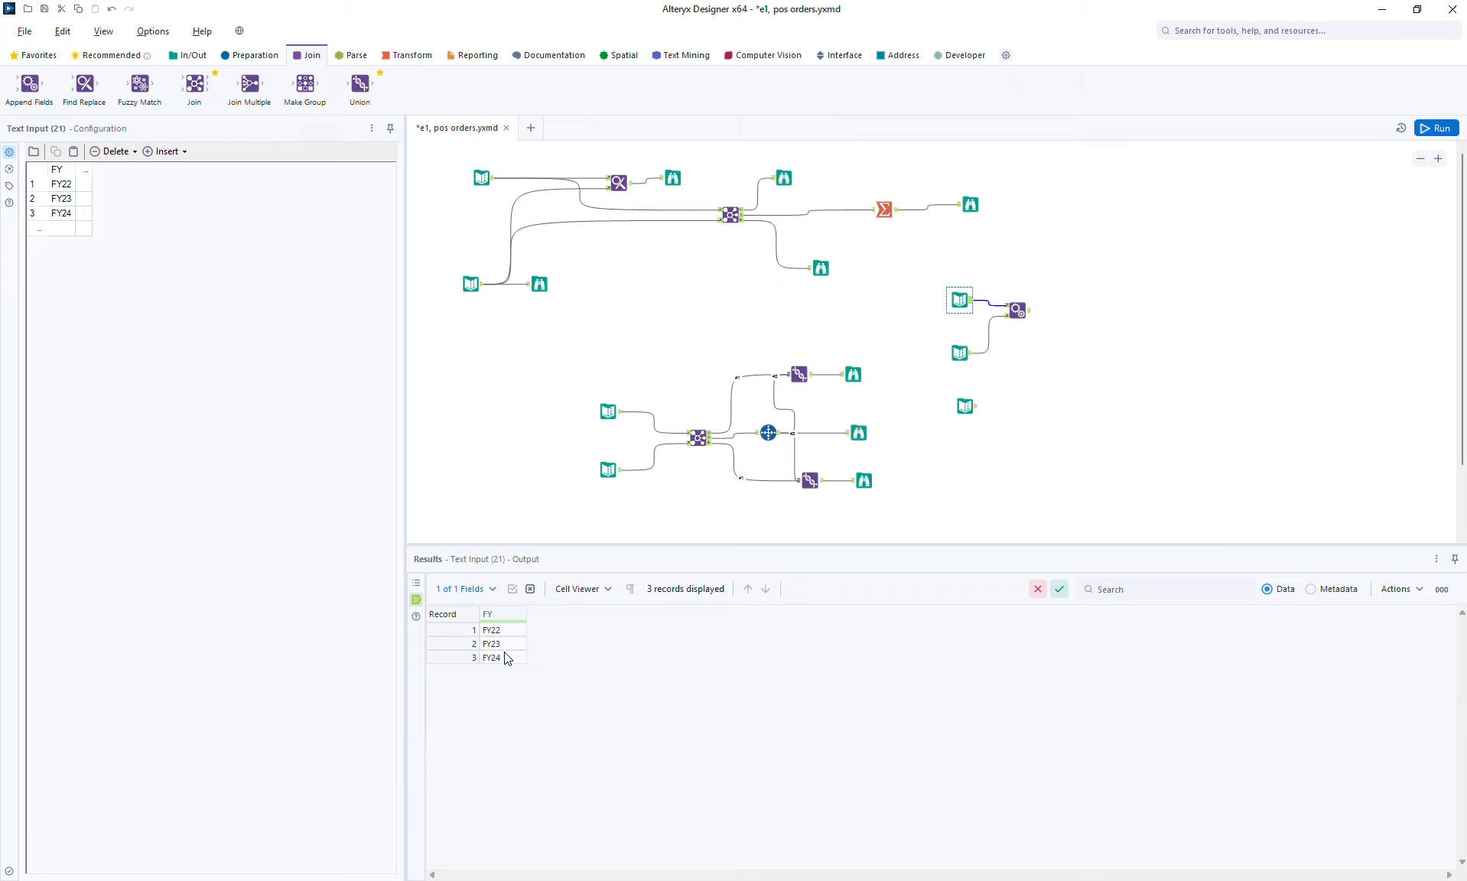
pyautogui.click(967, 355)
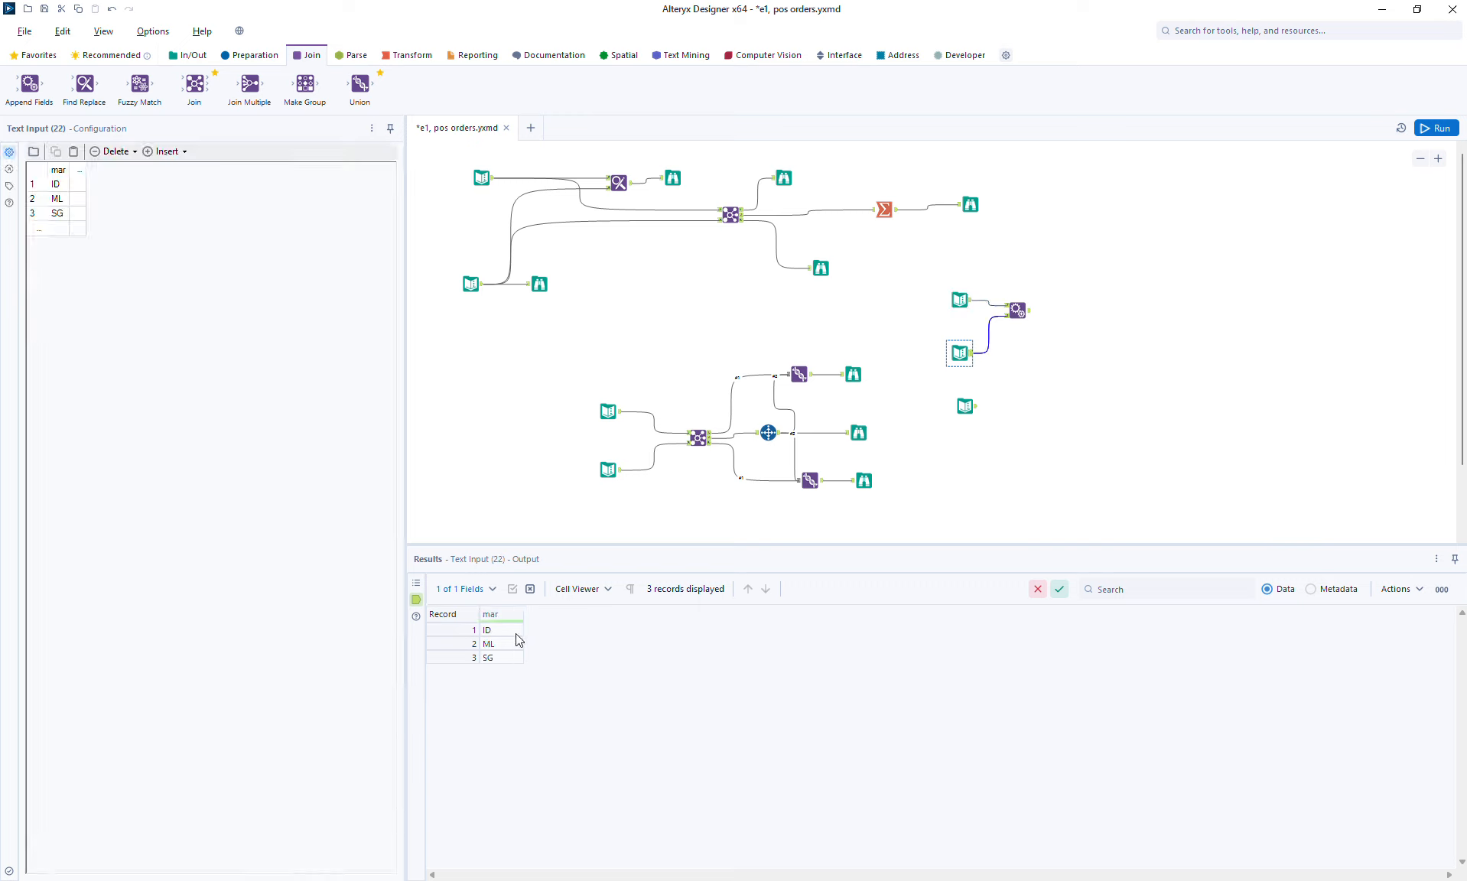
pyautogui.click(1029, 314)
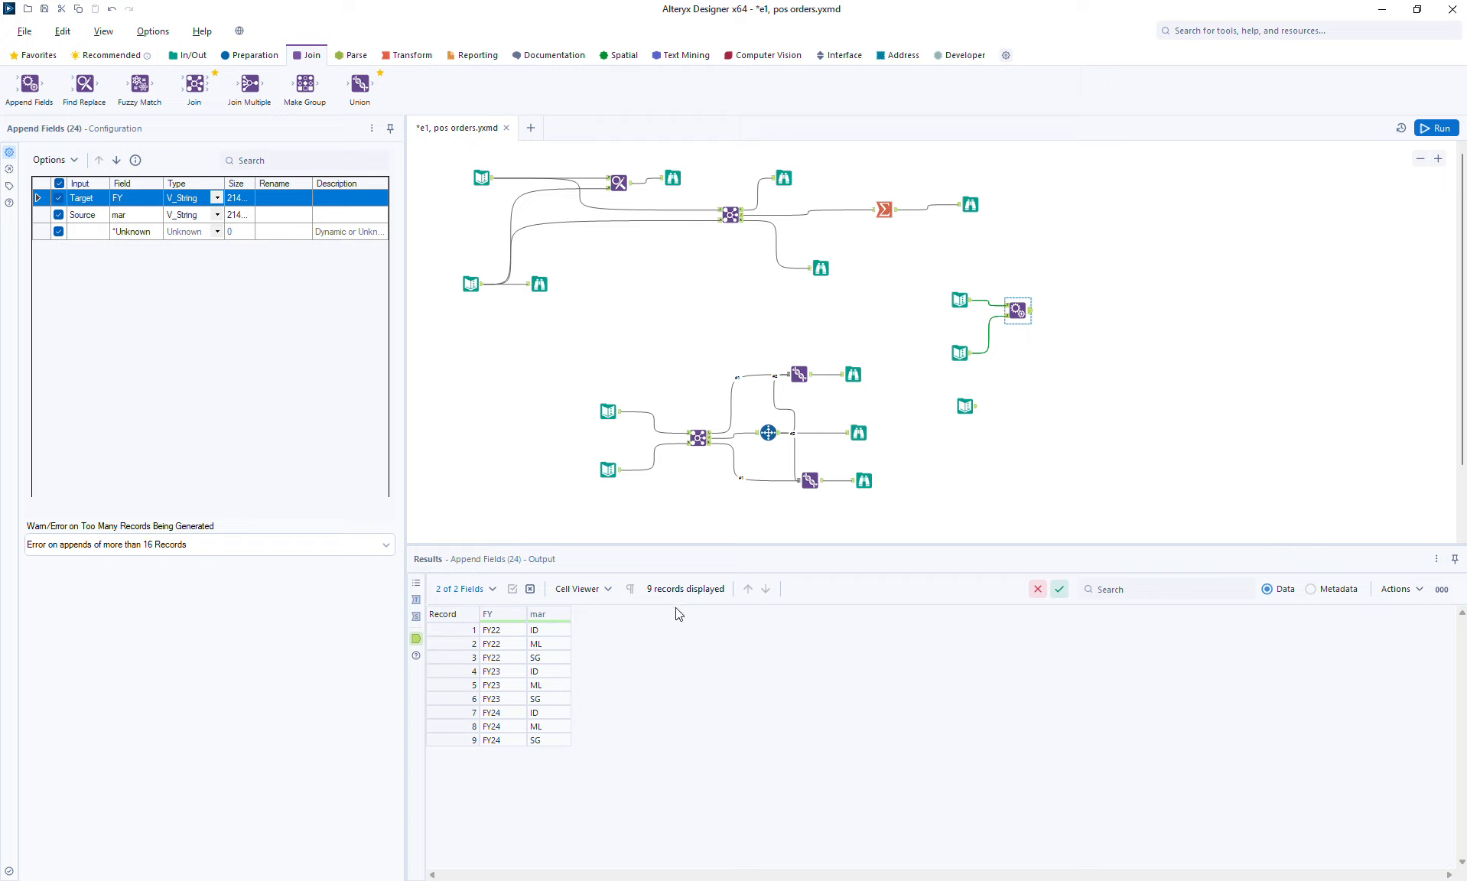
pyautogui.click(960, 299)
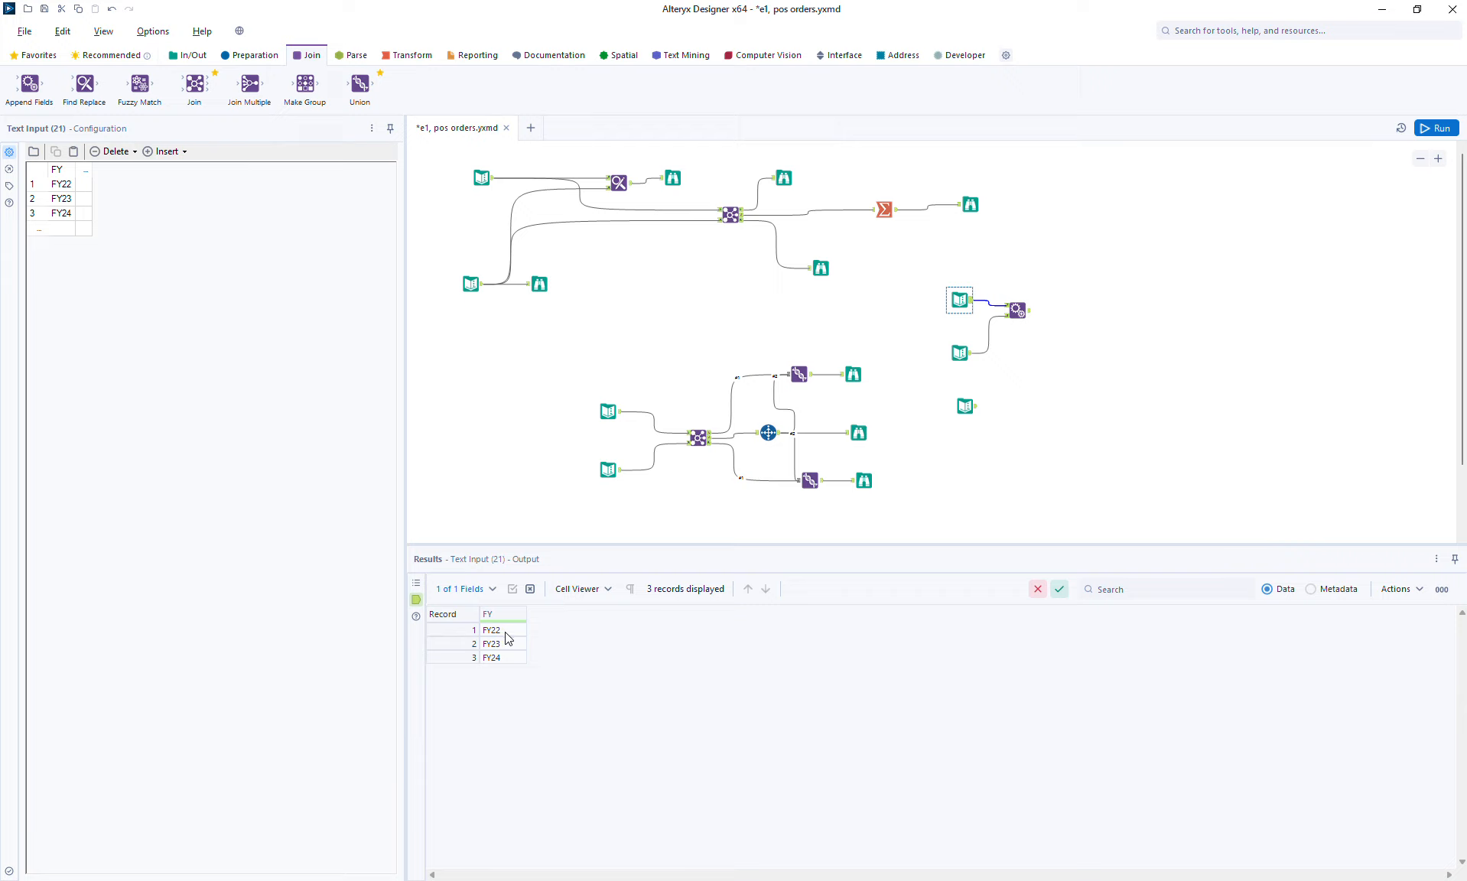
pyautogui.click(970, 360)
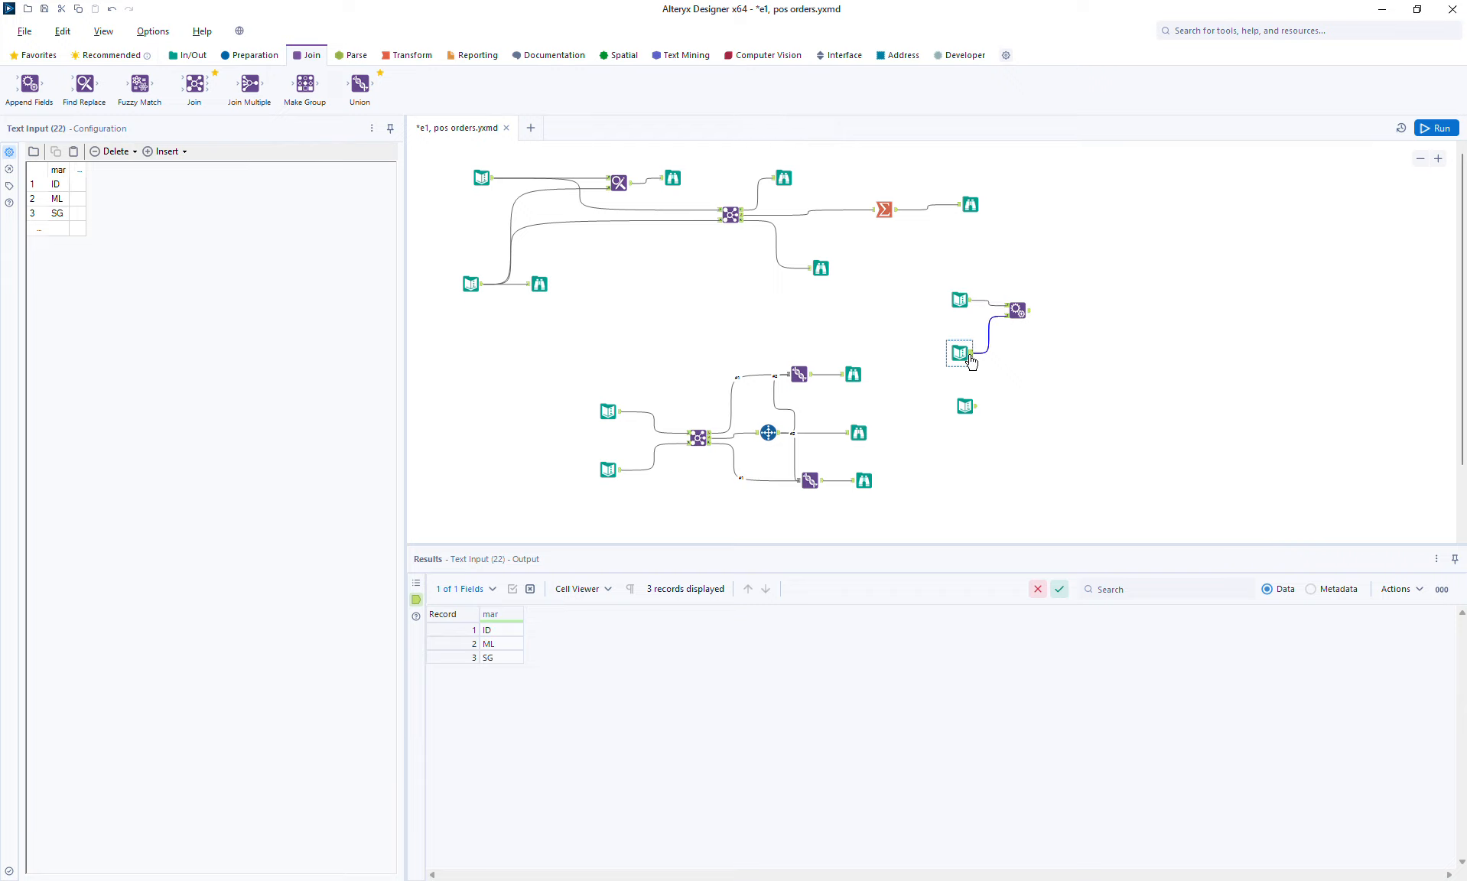
pyautogui.click(1029, 311)
pyautogui.click(480, 632)
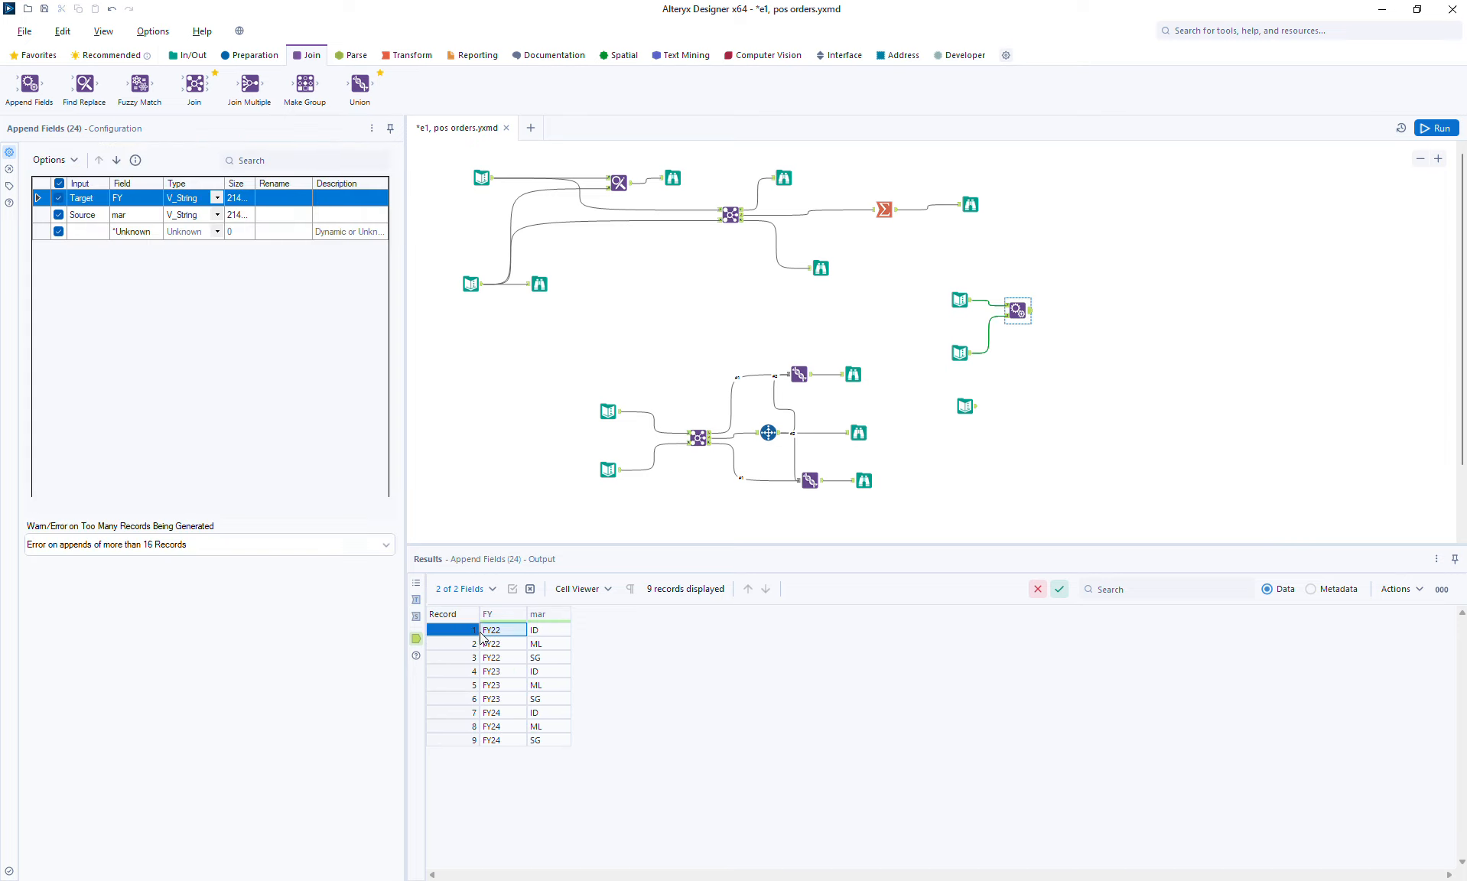
# - Rerun the workflow and examine the market rows generated for each fiscal year in the Append Fields output
pyautogui.click(1437, 128)
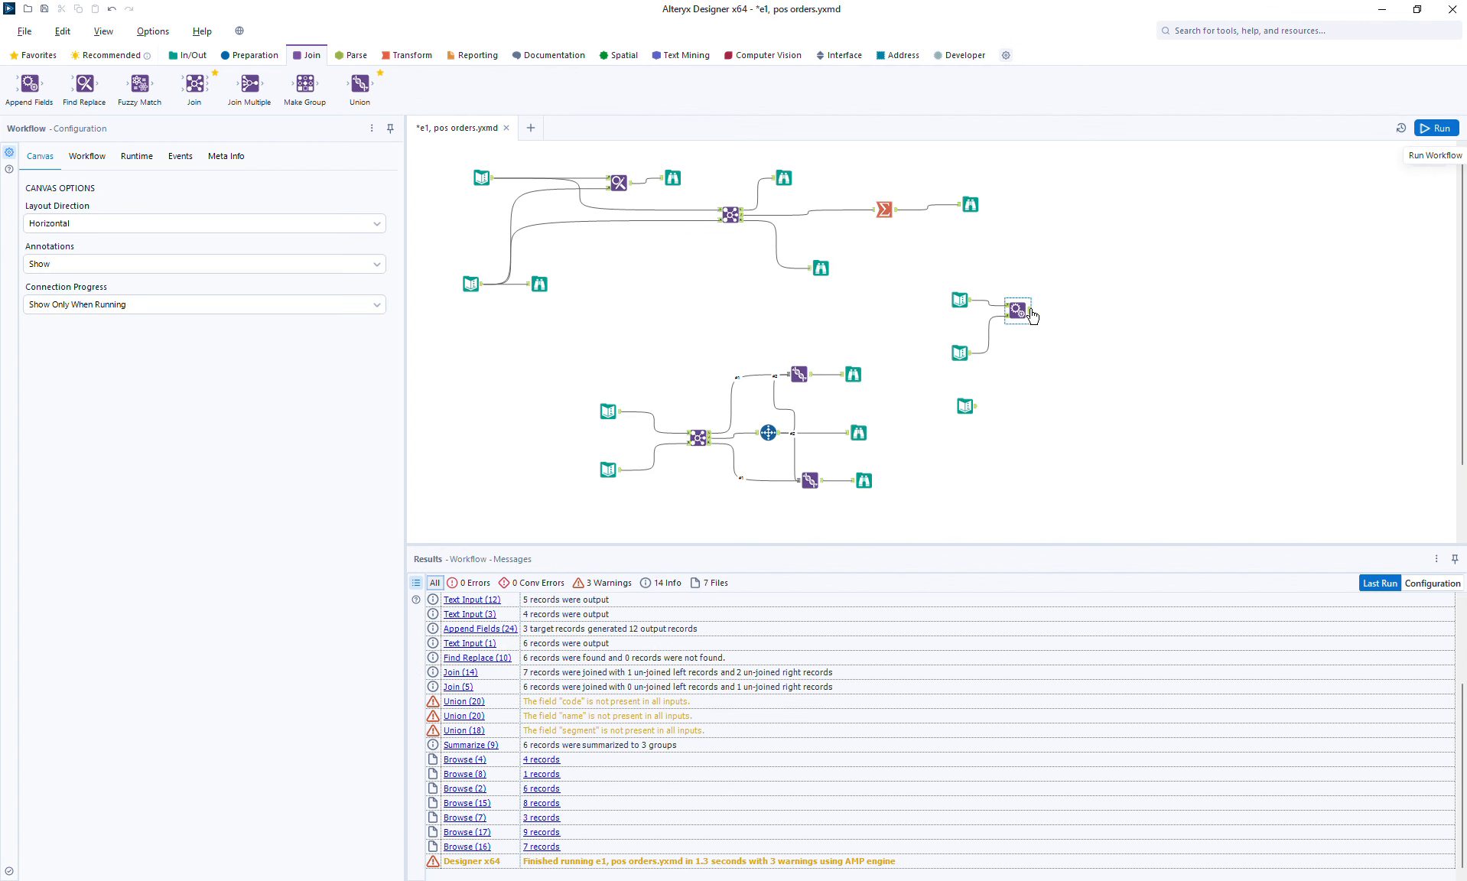
pyautogui.click(1029, 313)
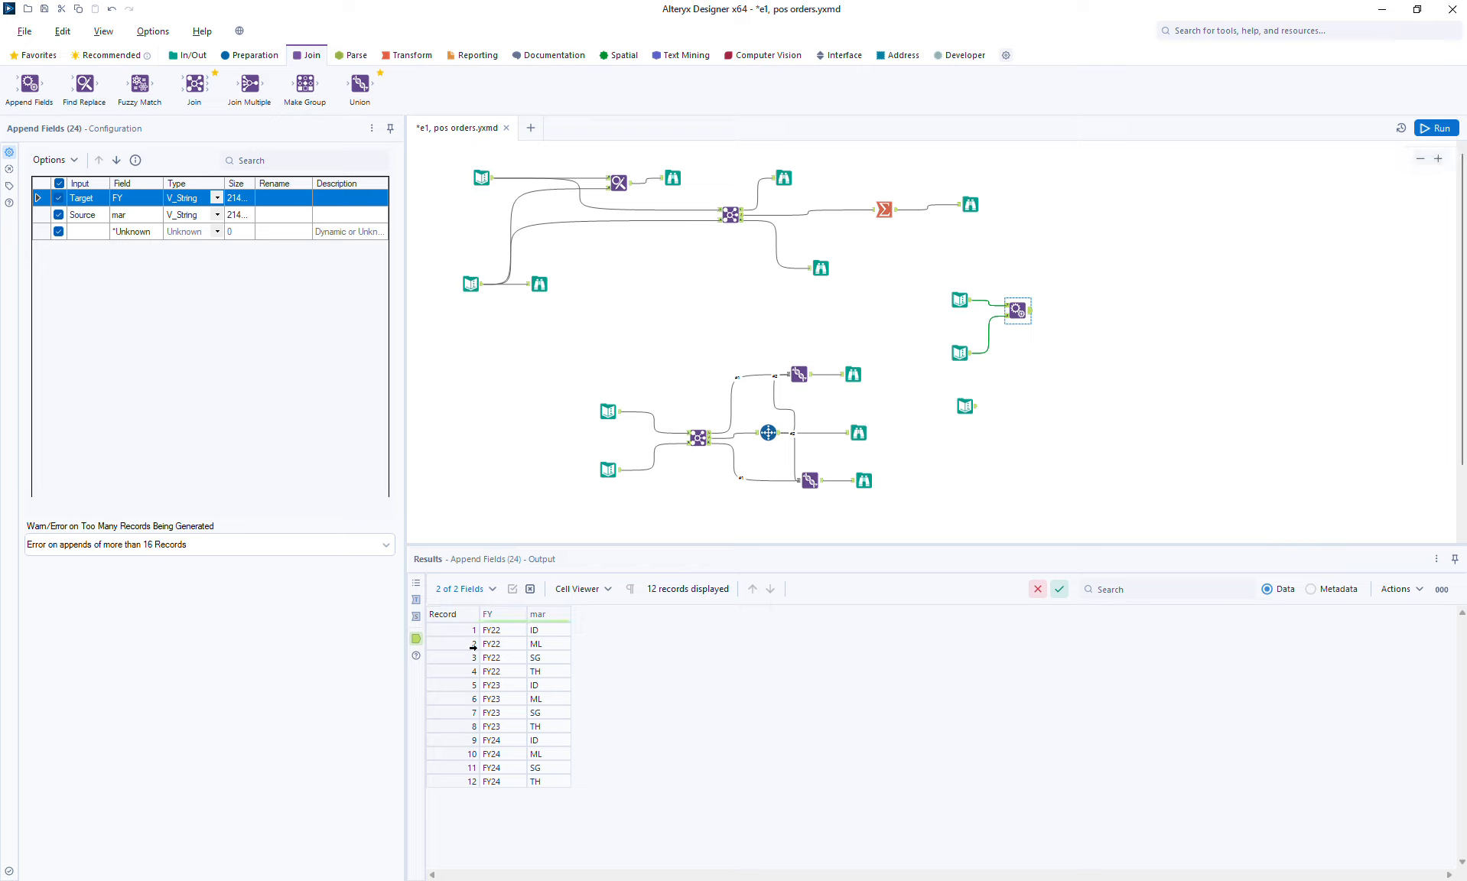
pyautogui.moveTo(440, 636); pyautogui.dragTo(440, 670)
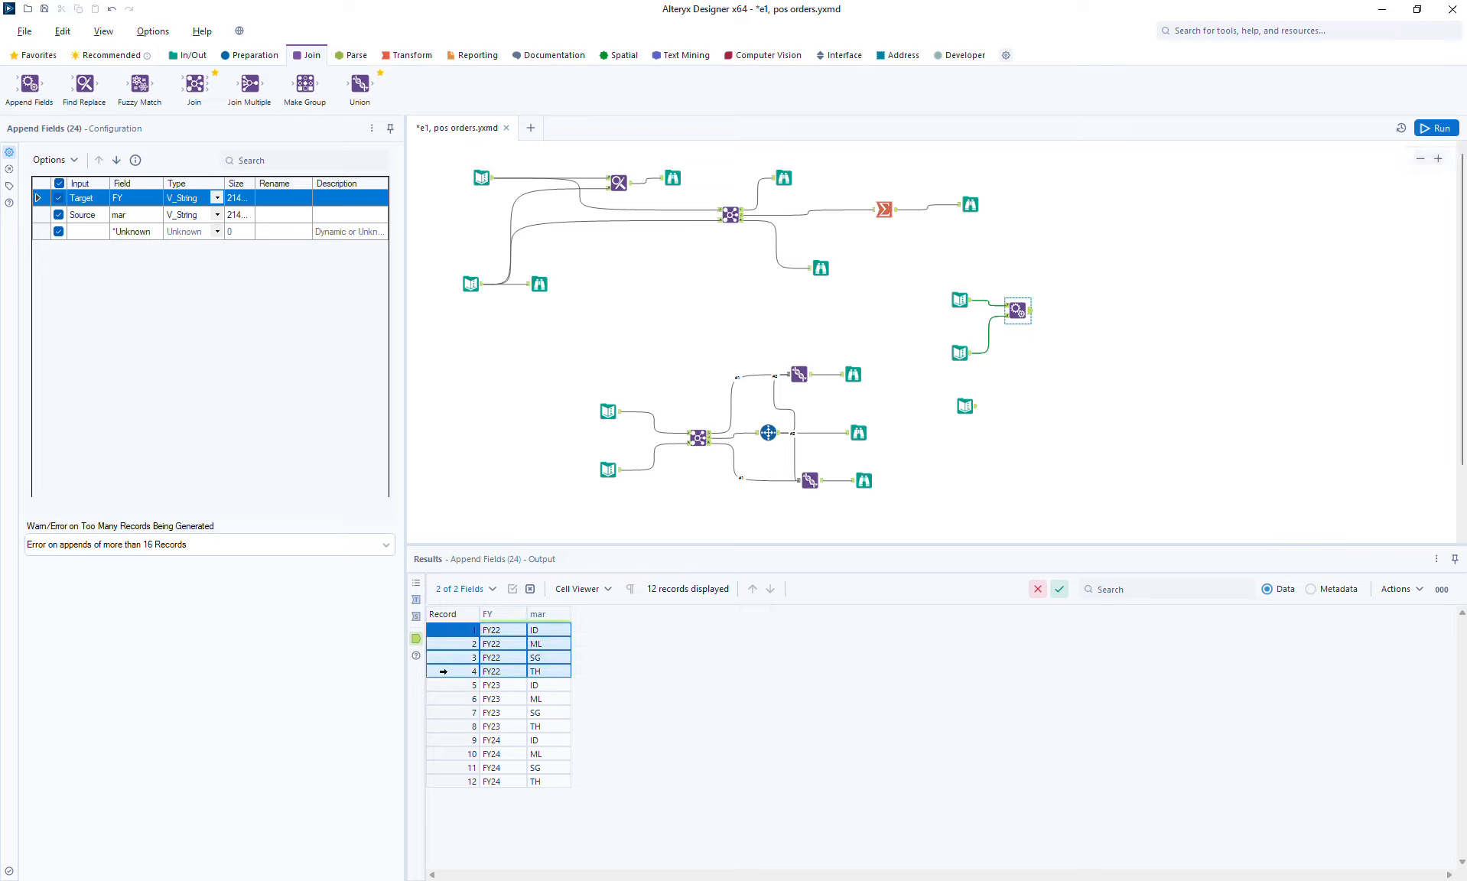
pyautogui.moveTo(448, 691); pyautogui.dragTo(447, 780)
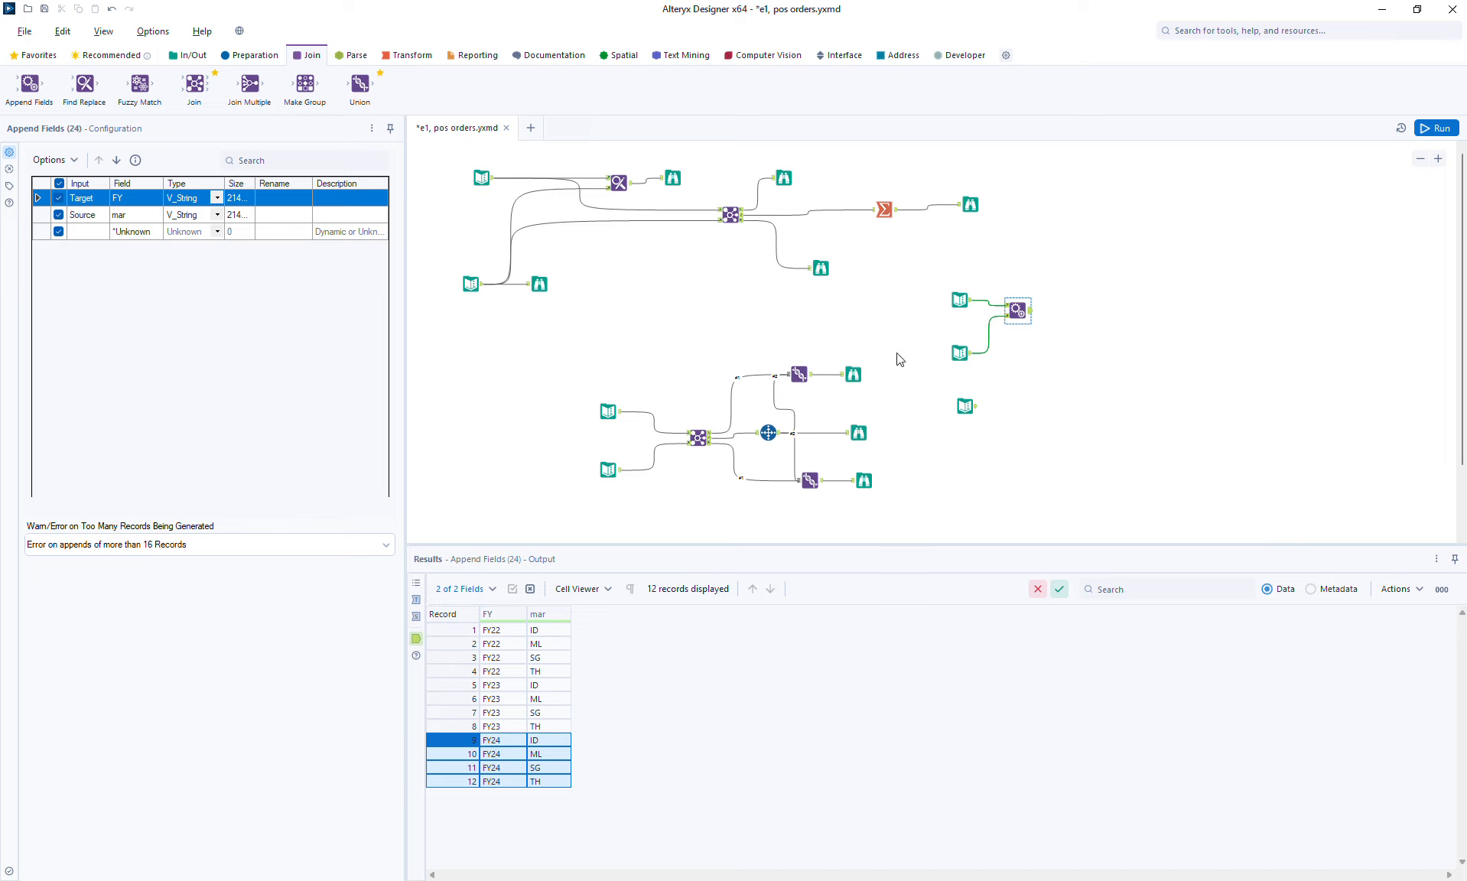
# - Add an amt column to the FY Text Input with 123 for FY22, 234 for FY23 and 345 for FY24
pyautogui.keyDown('ctrl'); pyautogui.click(958, 301); pyautogui.keyUp('ctrl')
pyautogui.moveTo(958, 303); pyautogui.dragTo(948, 303)
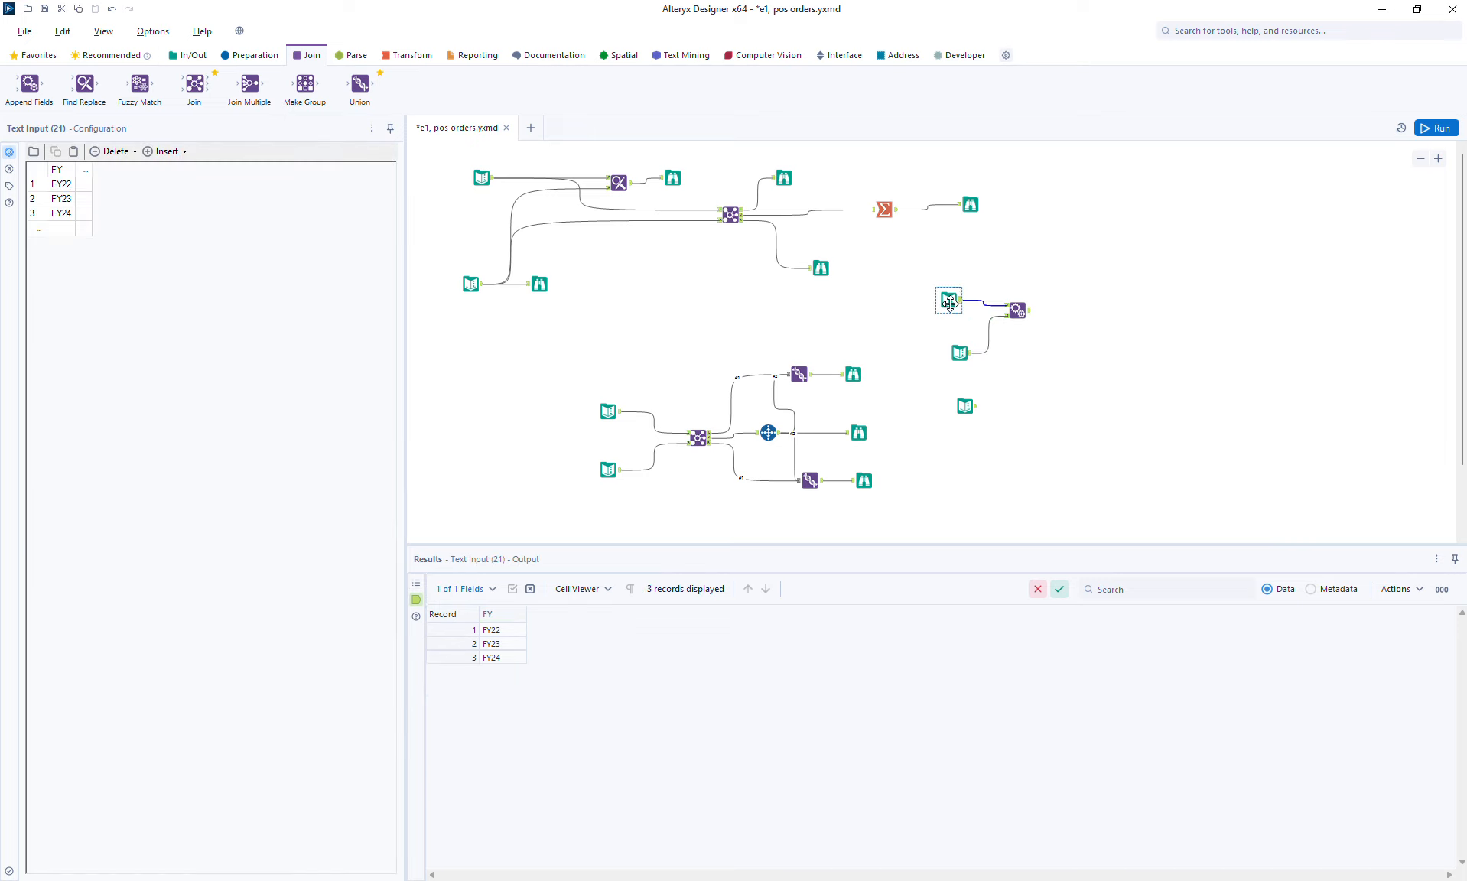
pyautogui.click(88, 173)
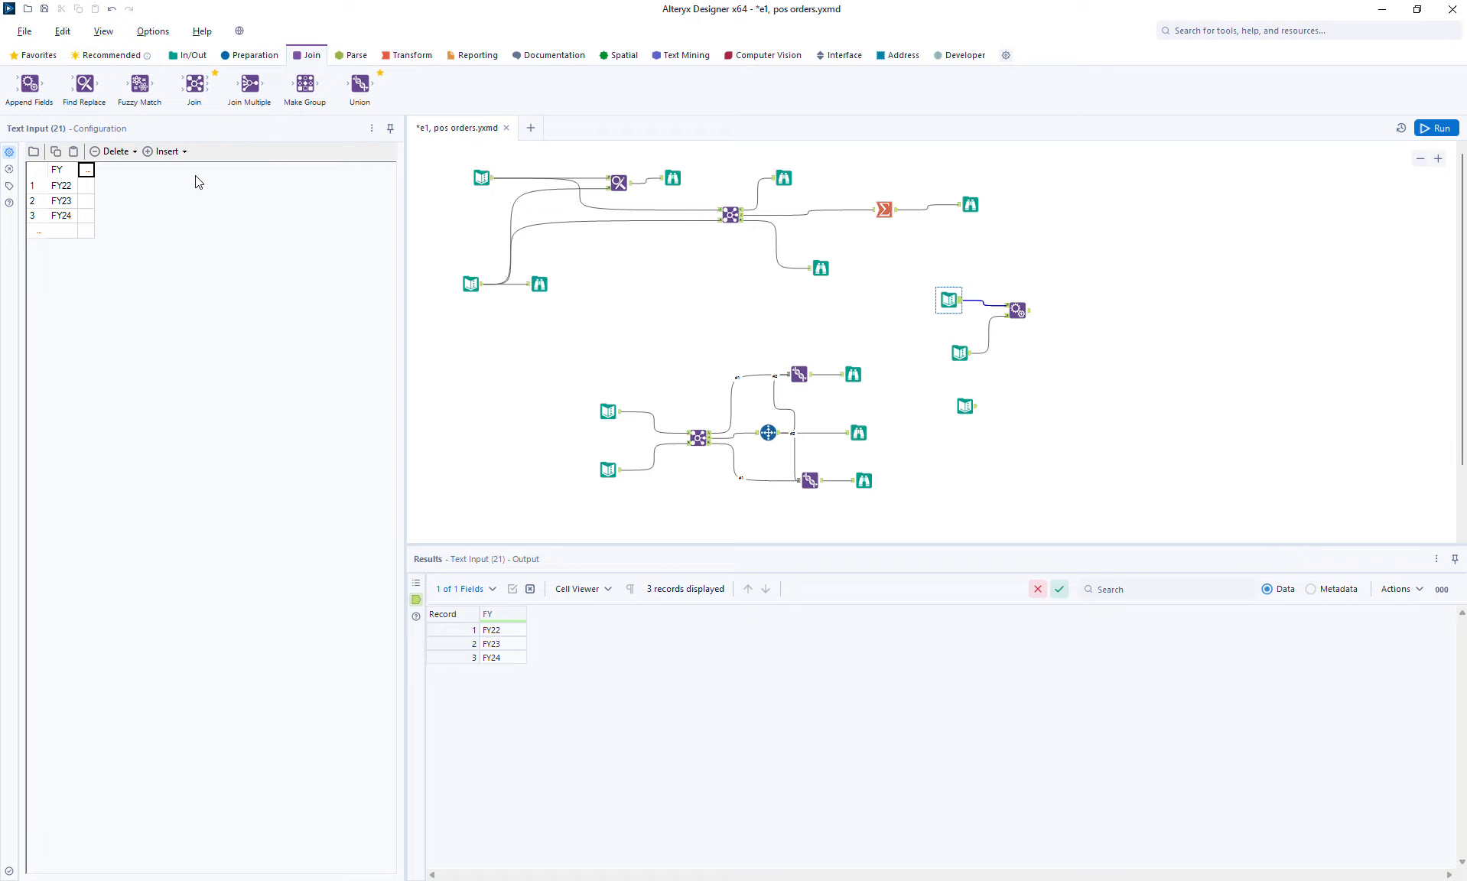
pyautogui.write('amt')
pyautogui.click(102, 190)
pyautogui.write('123')
pyautogui.press('Return')
pyautogui.write('234')
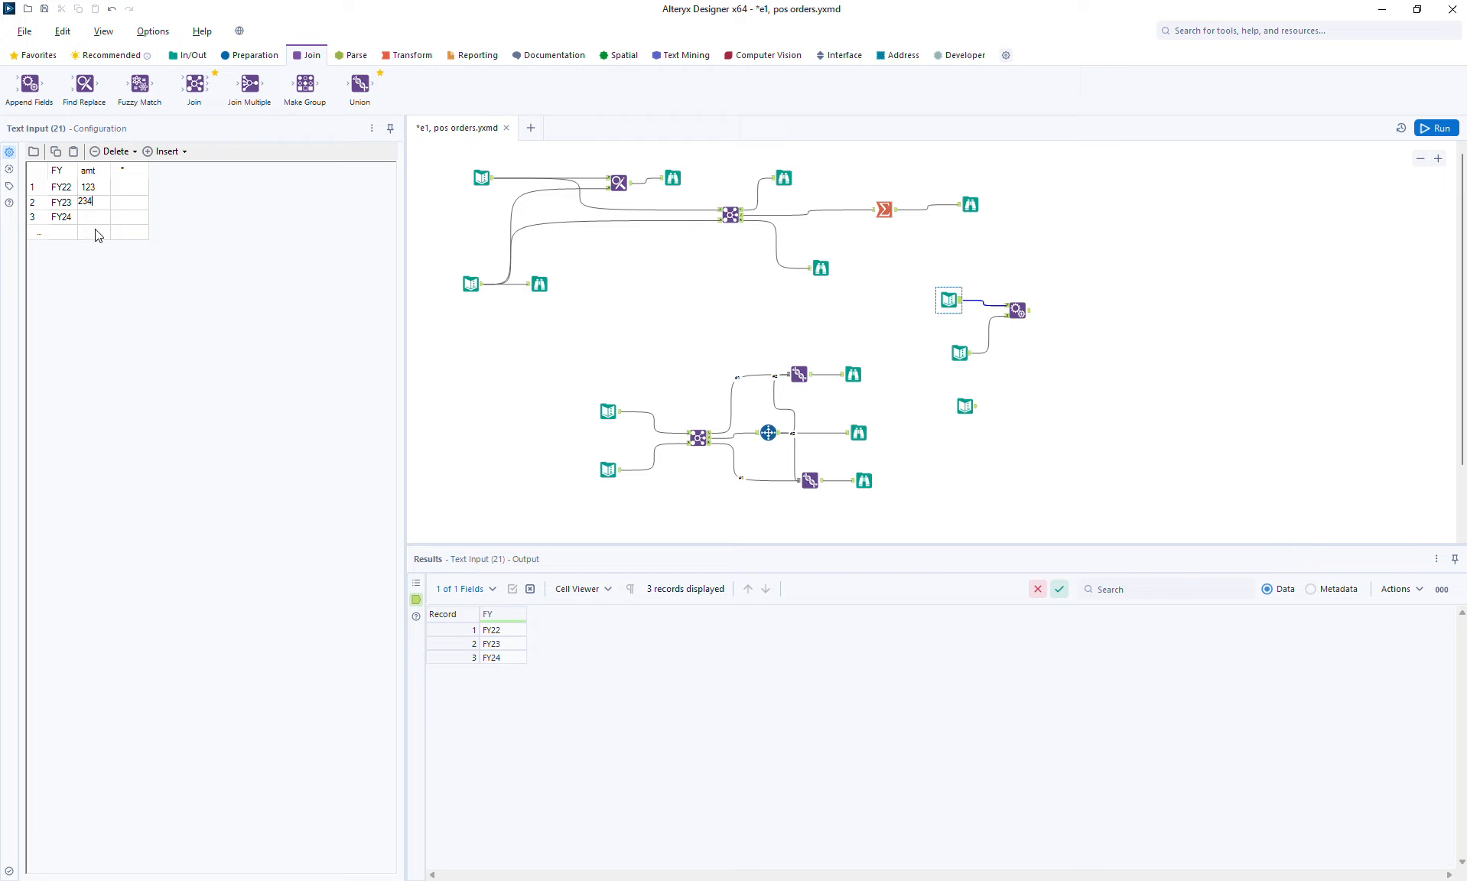
pyautogui.press('Return')
pyautogui.write('345')
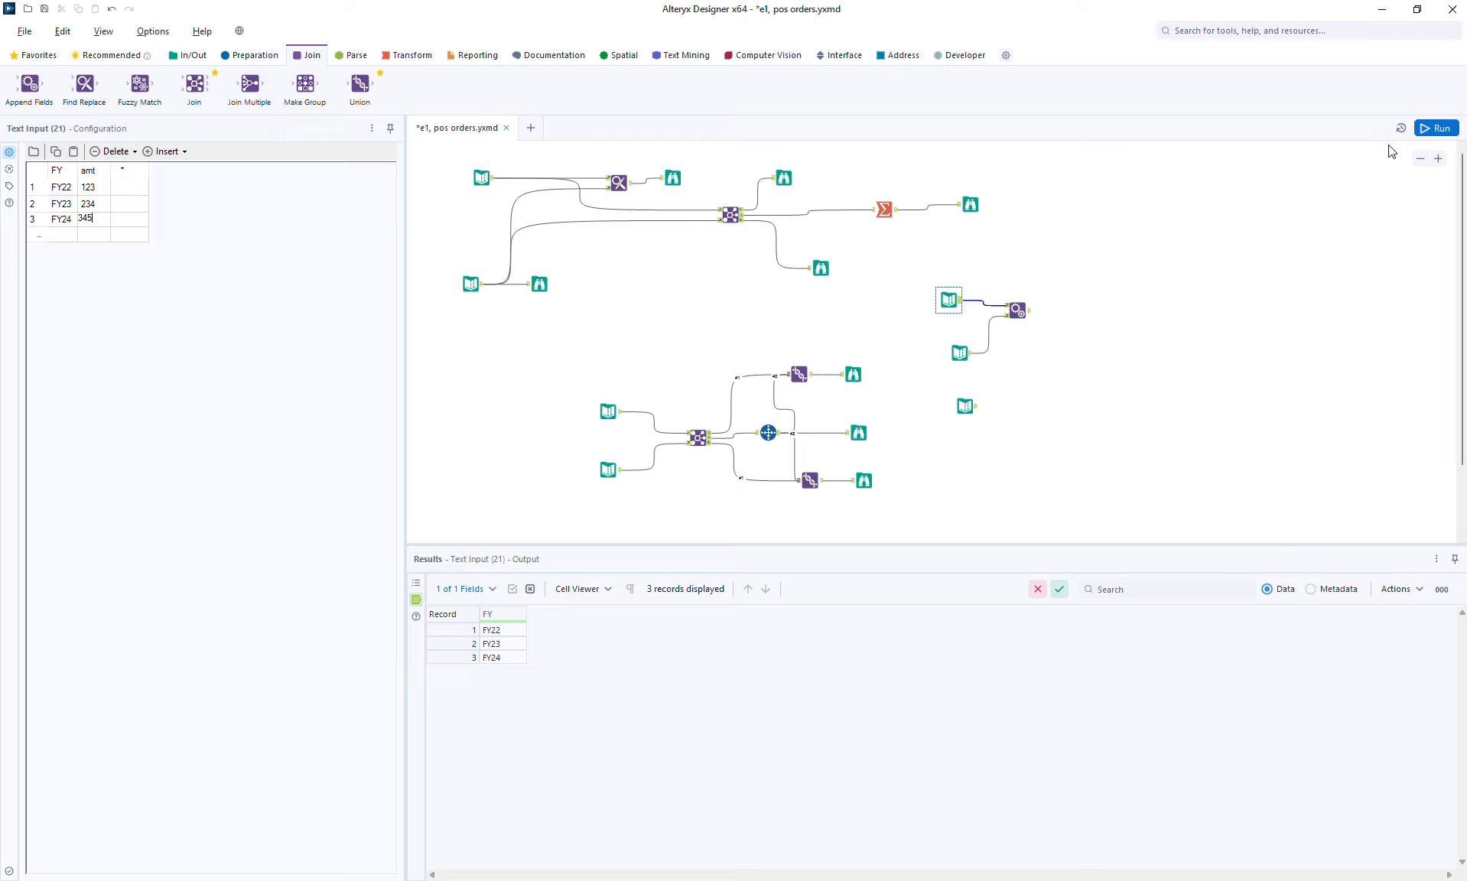
# - Run the workflow and check how each fiscal year's amt value repeats across the markets in the Append Fields output
pyautogui.click(1435, 128)
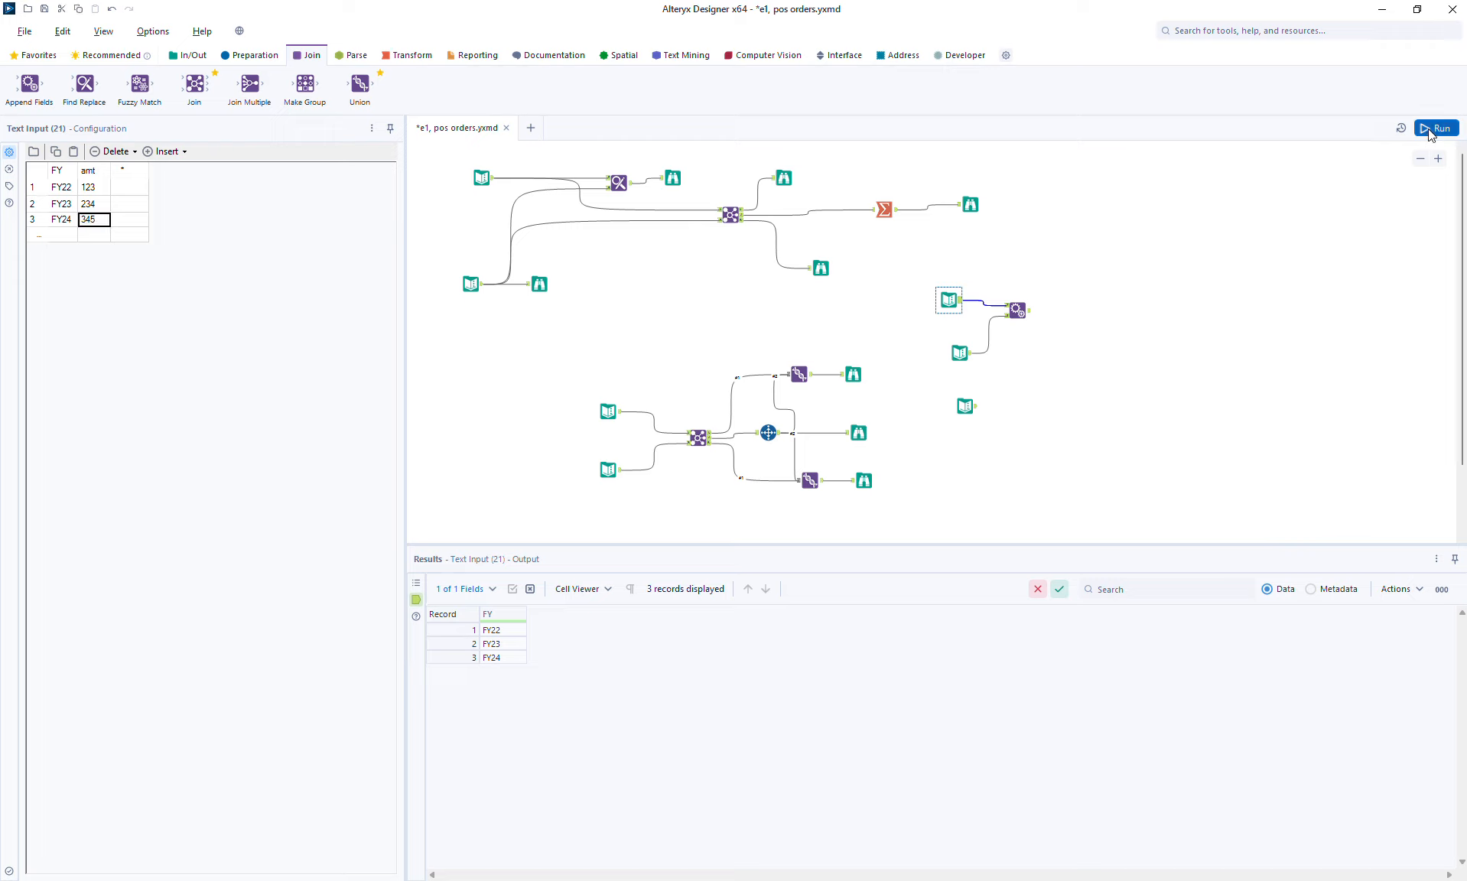
pyautogui.click(1028, 315)
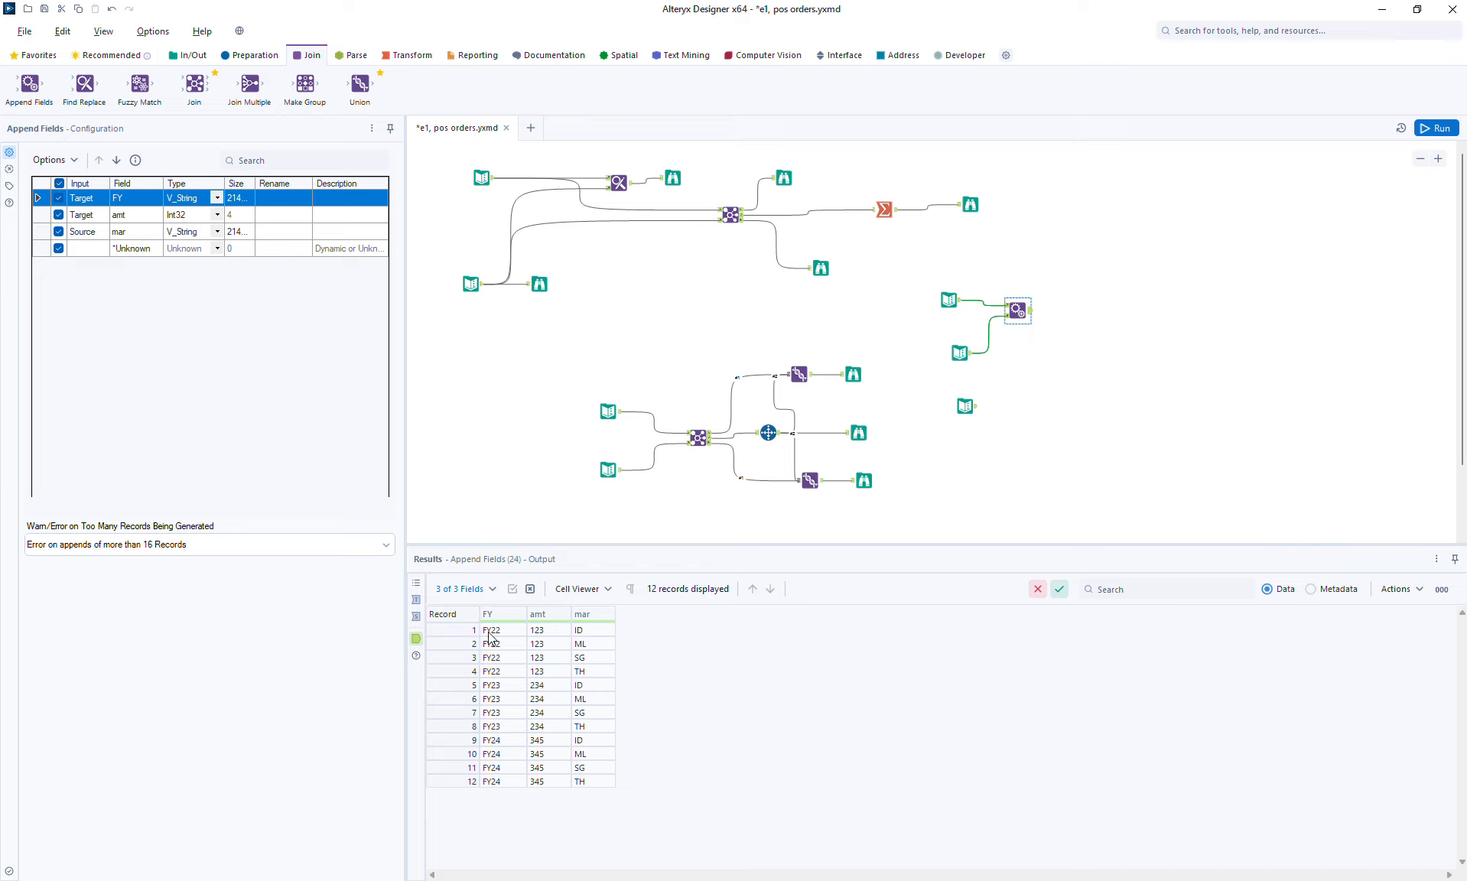
pyautogui.moveTo(491, 637); pyautogui.dragTo(551, 672)
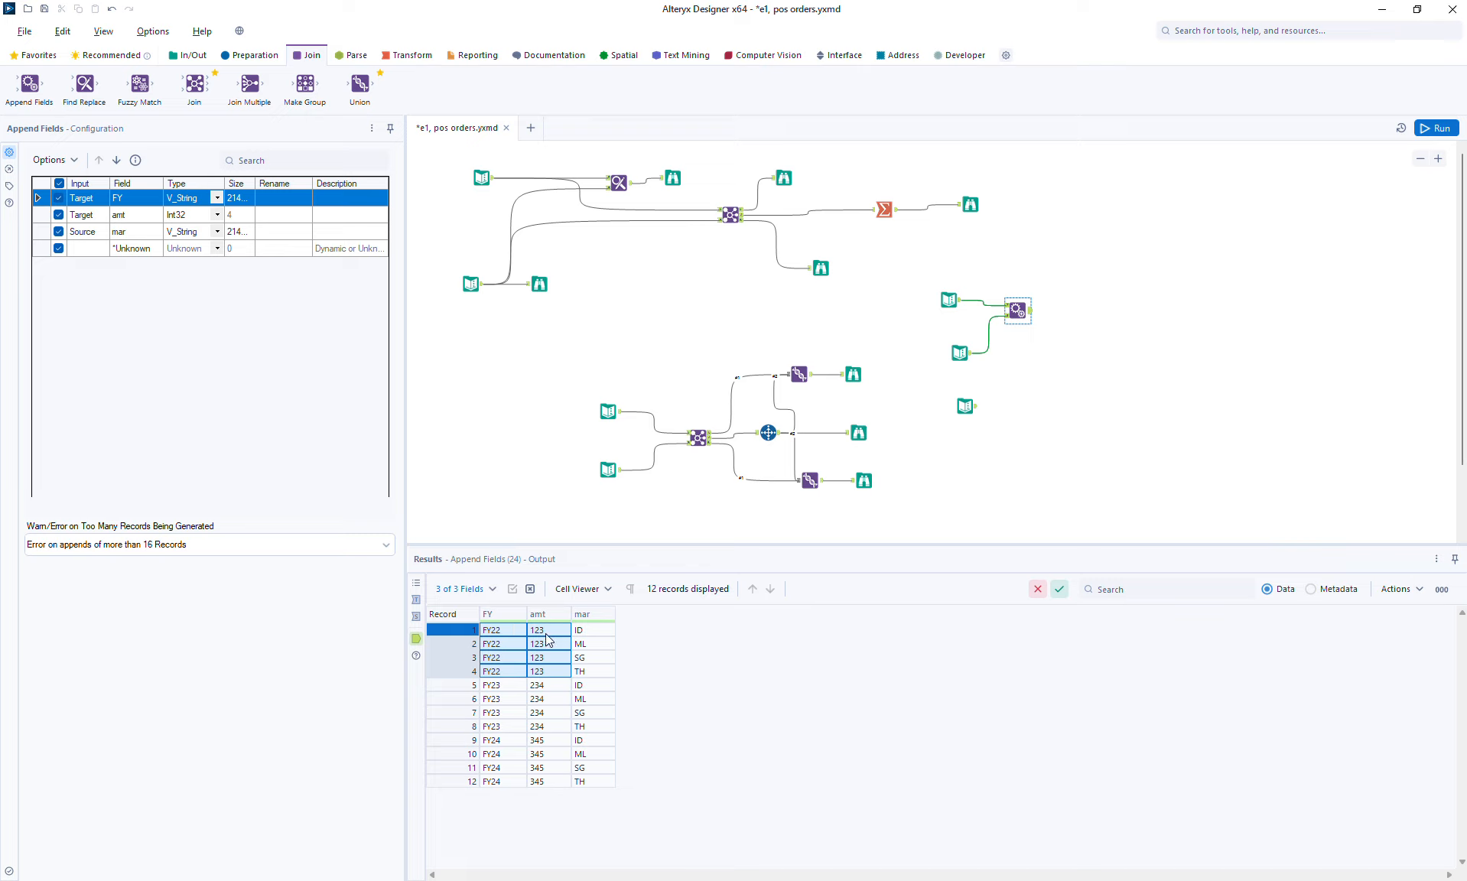
pyautogui.click(950, 300)
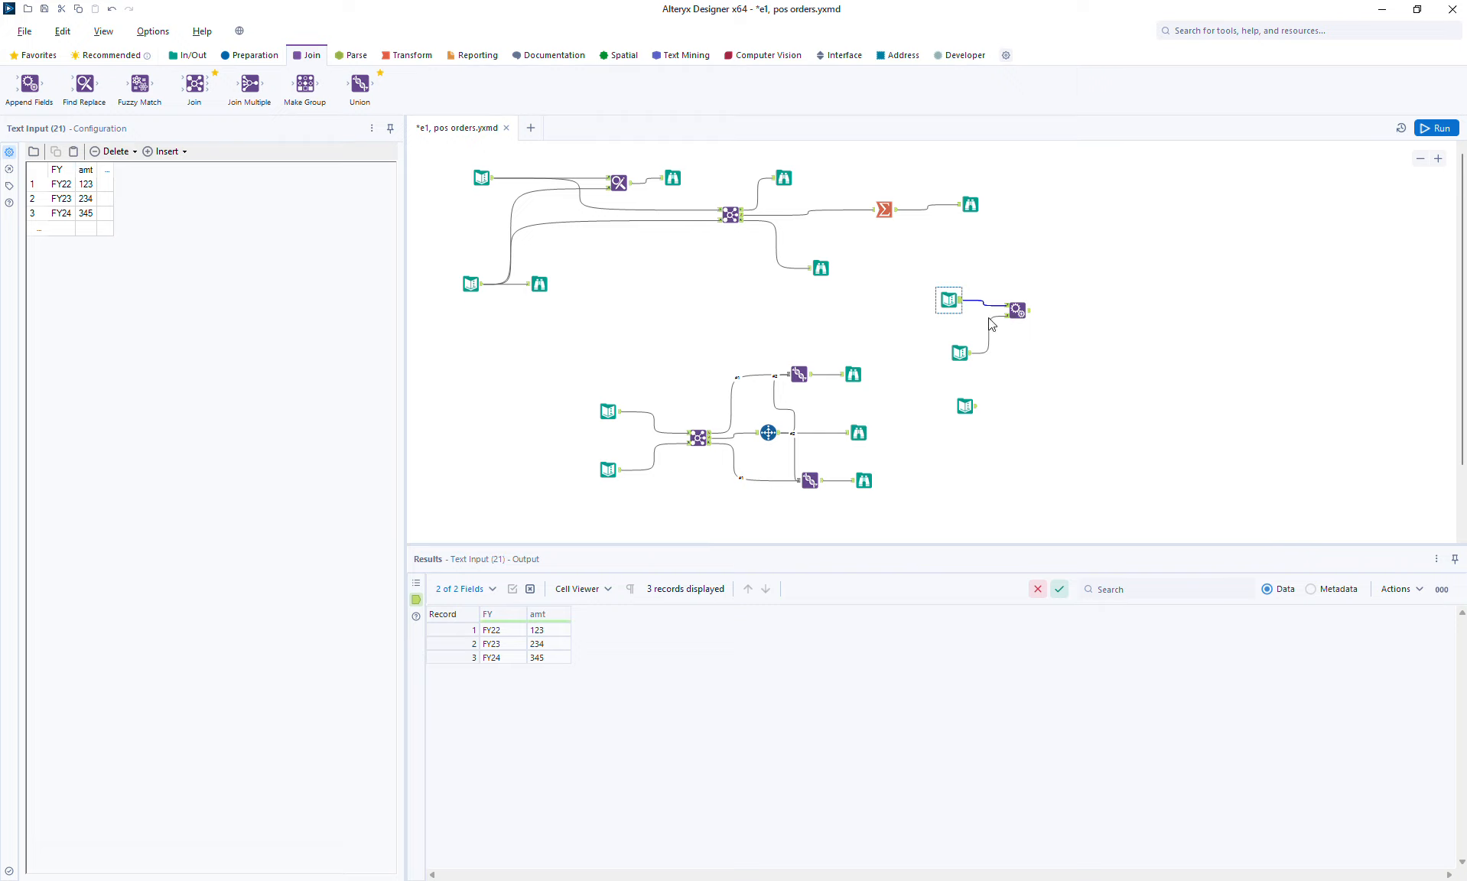
pyautogui.keyDown('ctrl'); pyautogui.click(1017, 310); pyautogui.keyUp('ctrl')
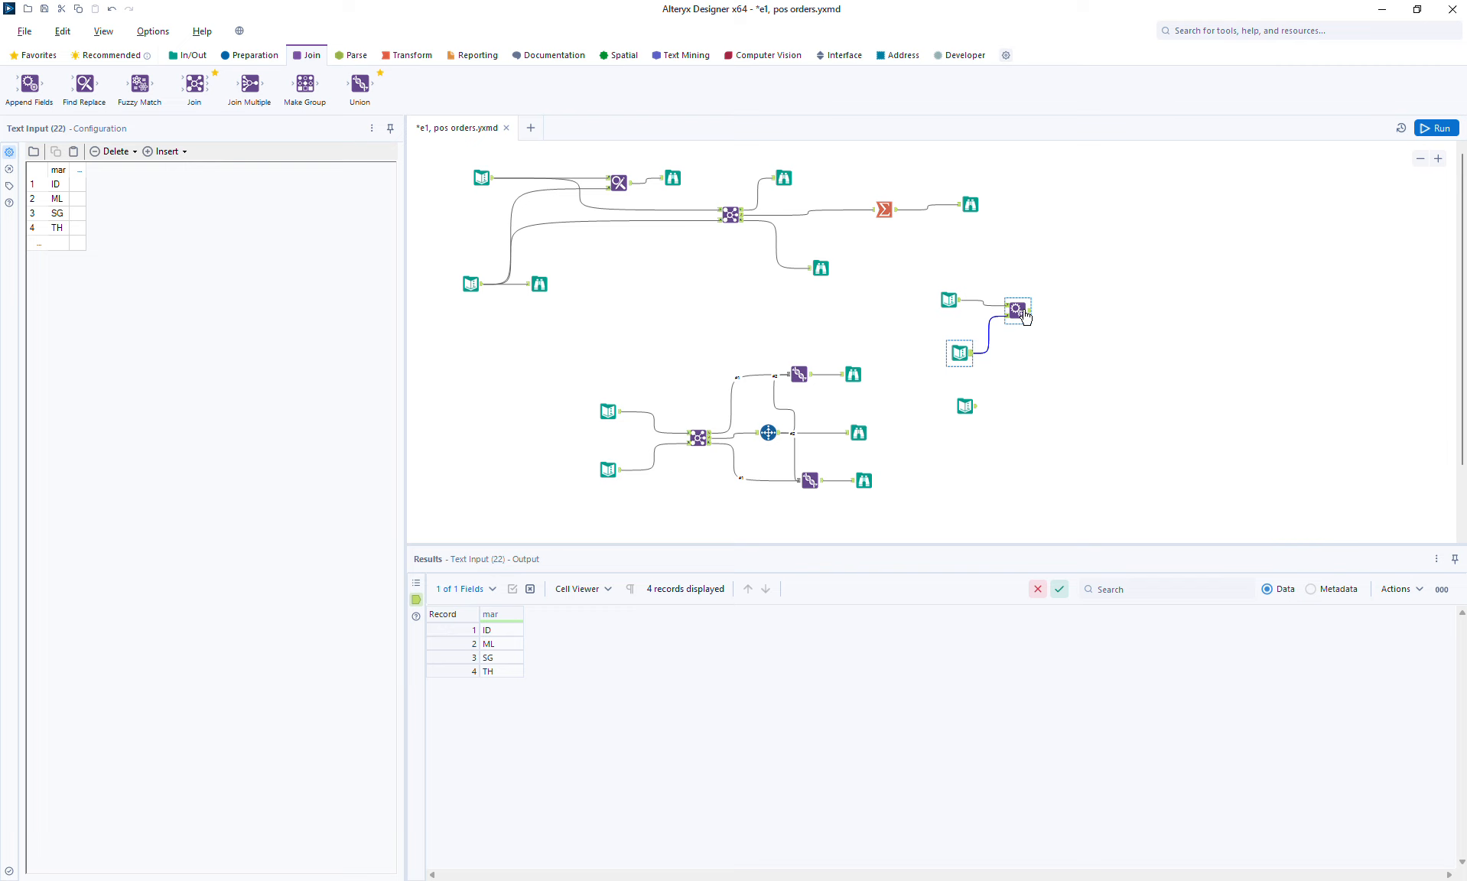
pyautogui.click(1017, 310)
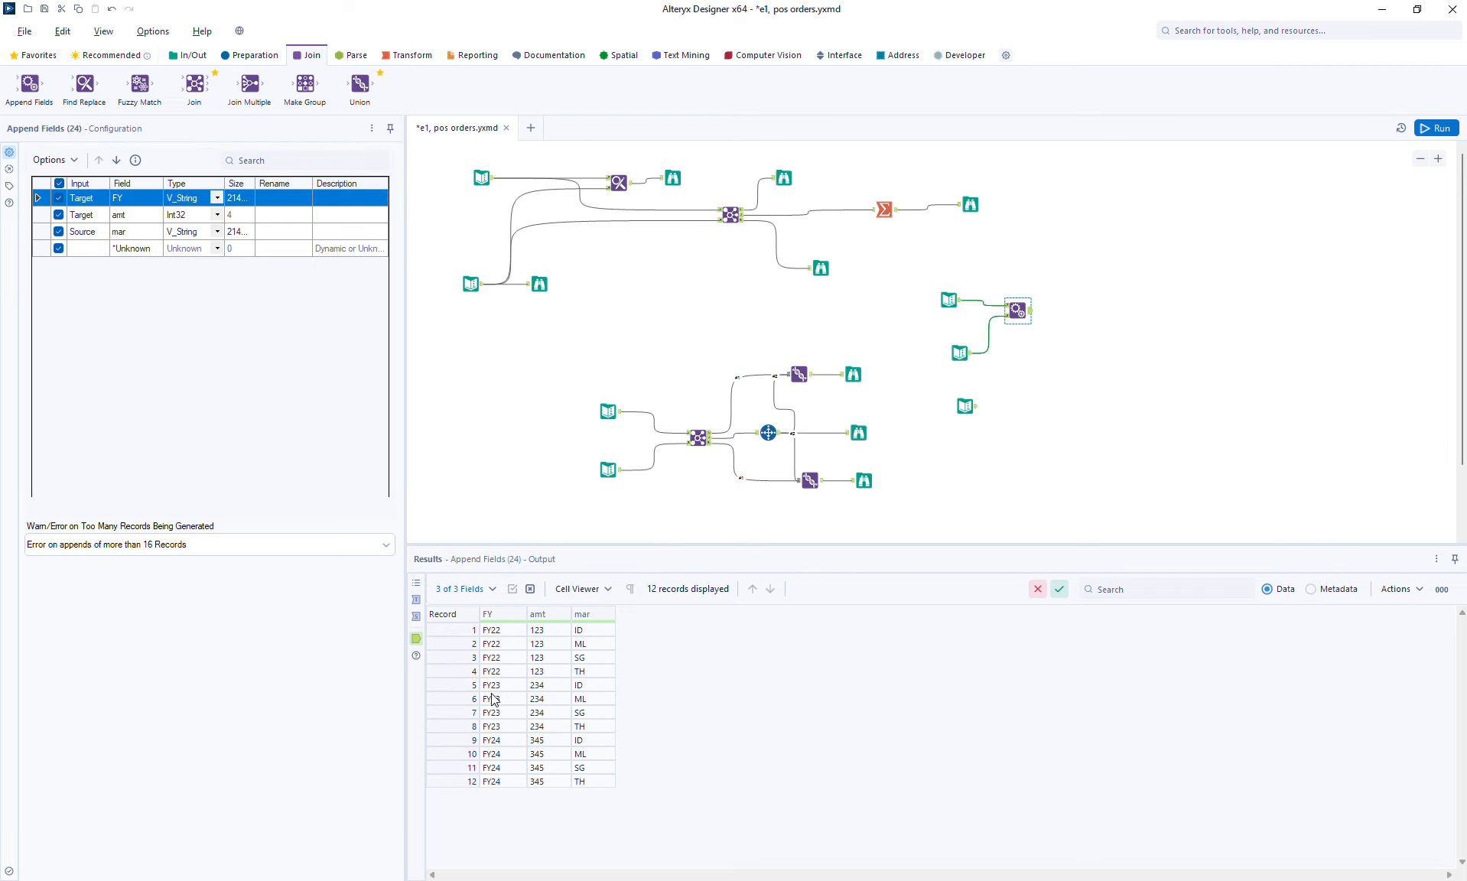
pyautogui.moveTo(493, 686); pyautogui.dragTo(542, 687)
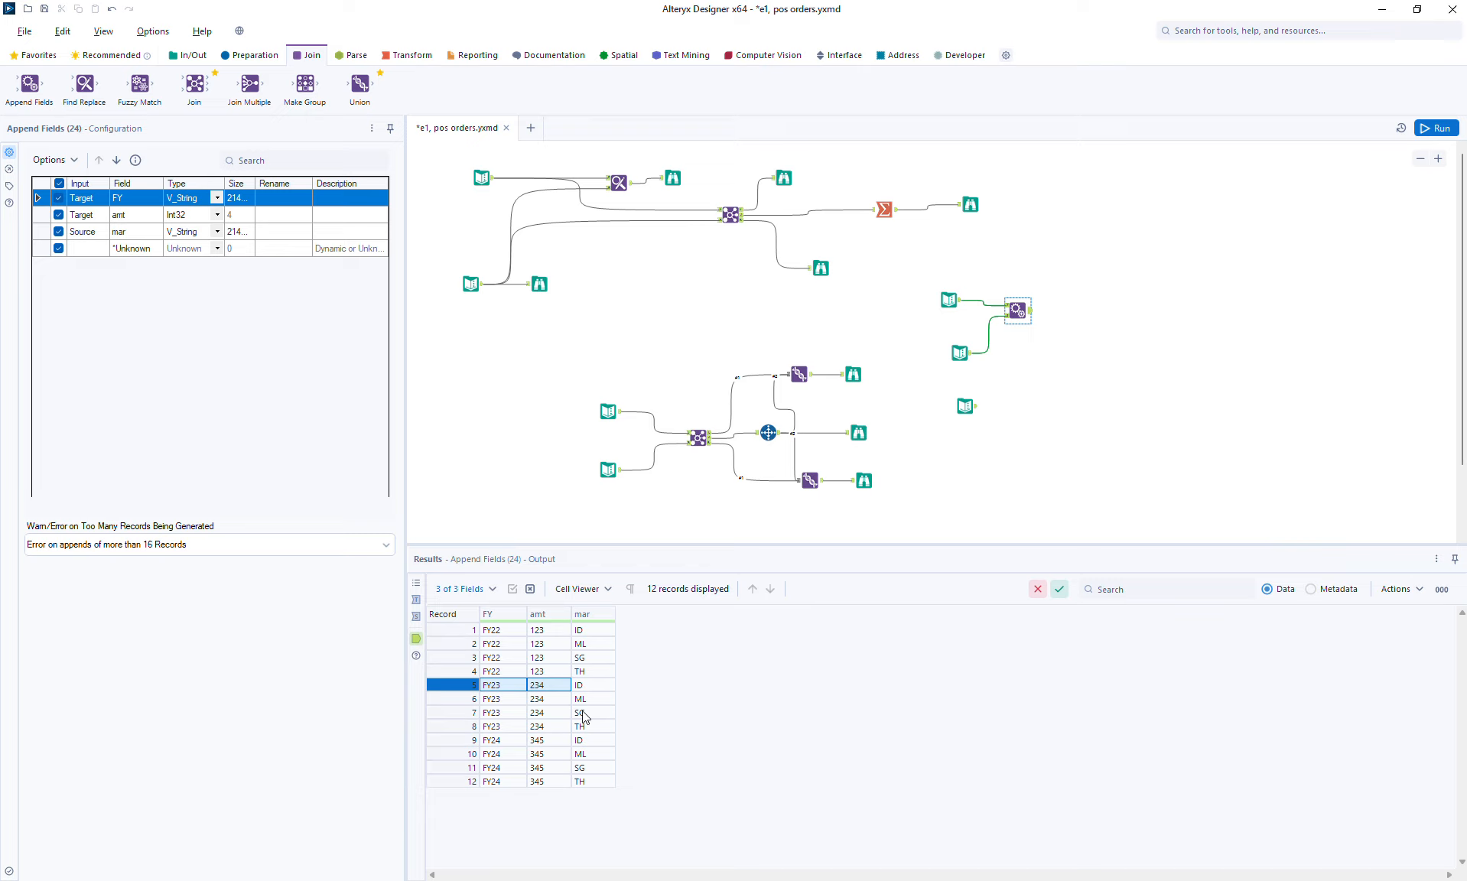
pyautogui.click(496, 742)
pyautogui.moveTo(496, 742); pyautogui.dragTo(555, 745)
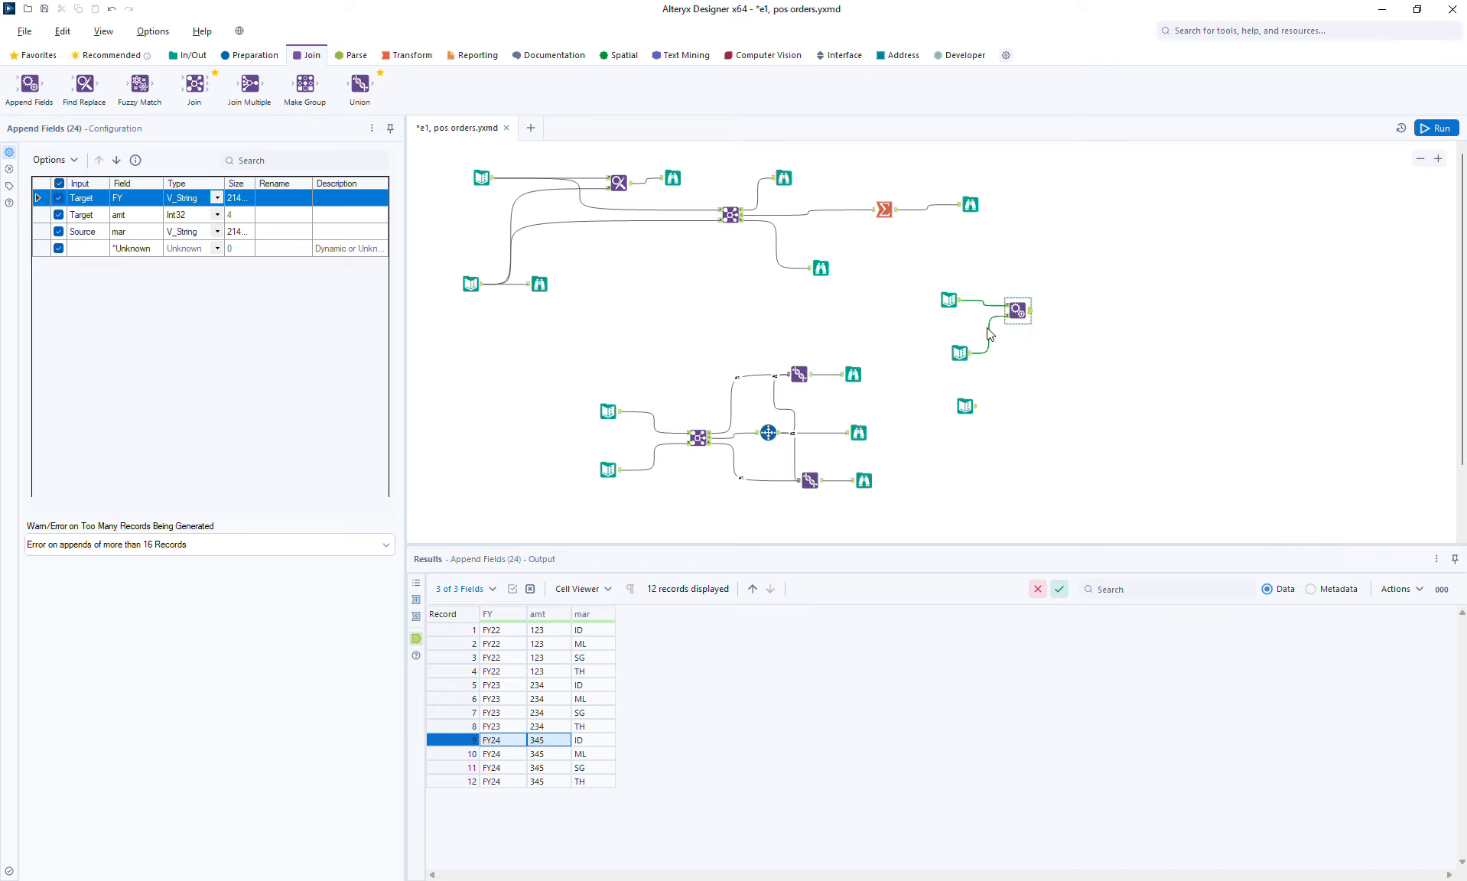
# - Add a full column to the mar Text Input with the country names Indonesia, Malaysia, Singapore and Thailand
pyautogui.click(962, 354)
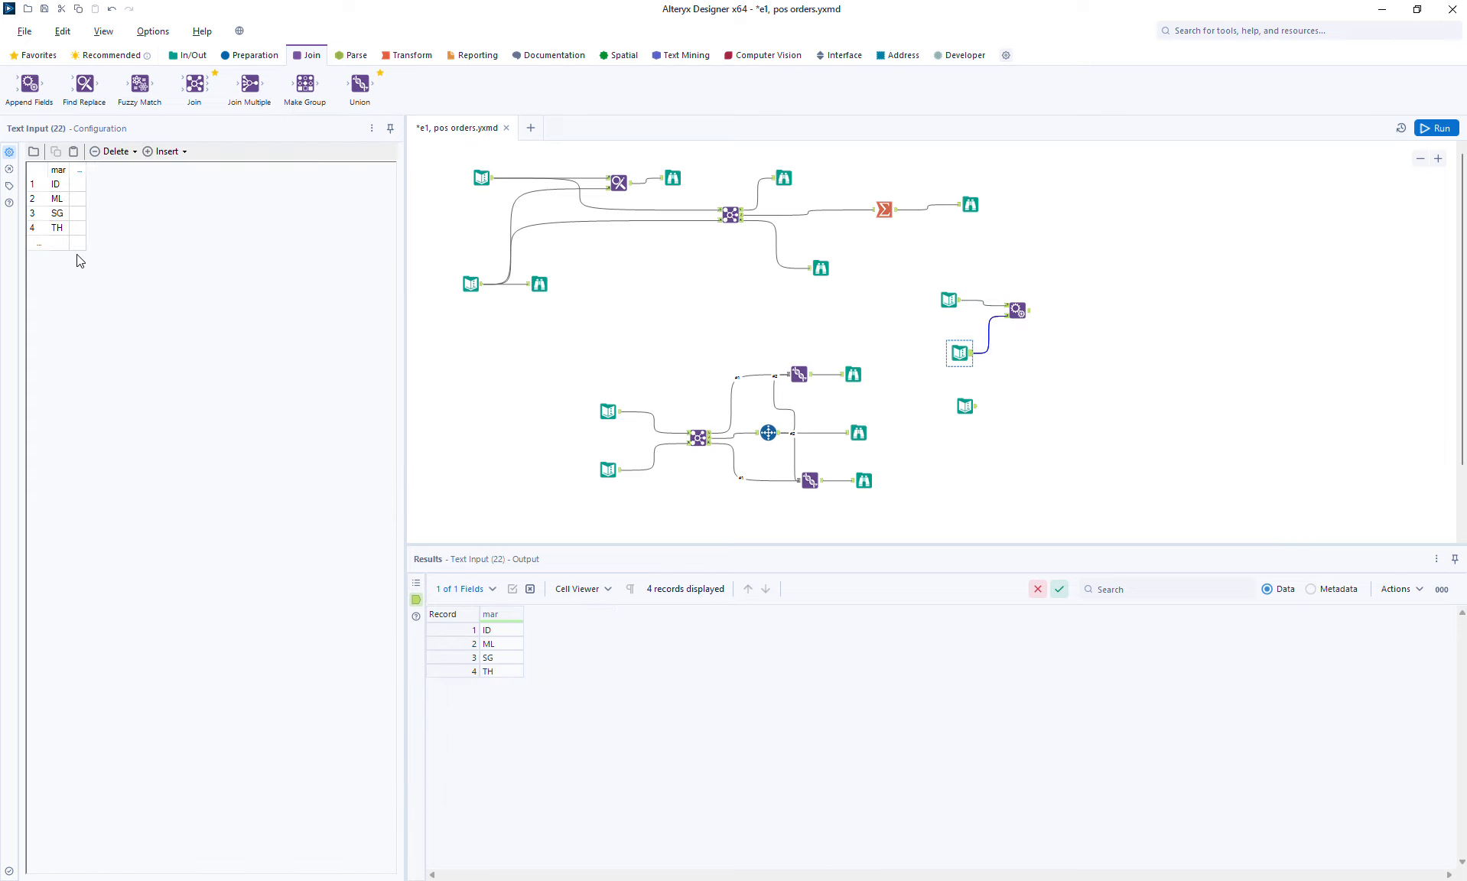
pyautogui.click(81, 171)
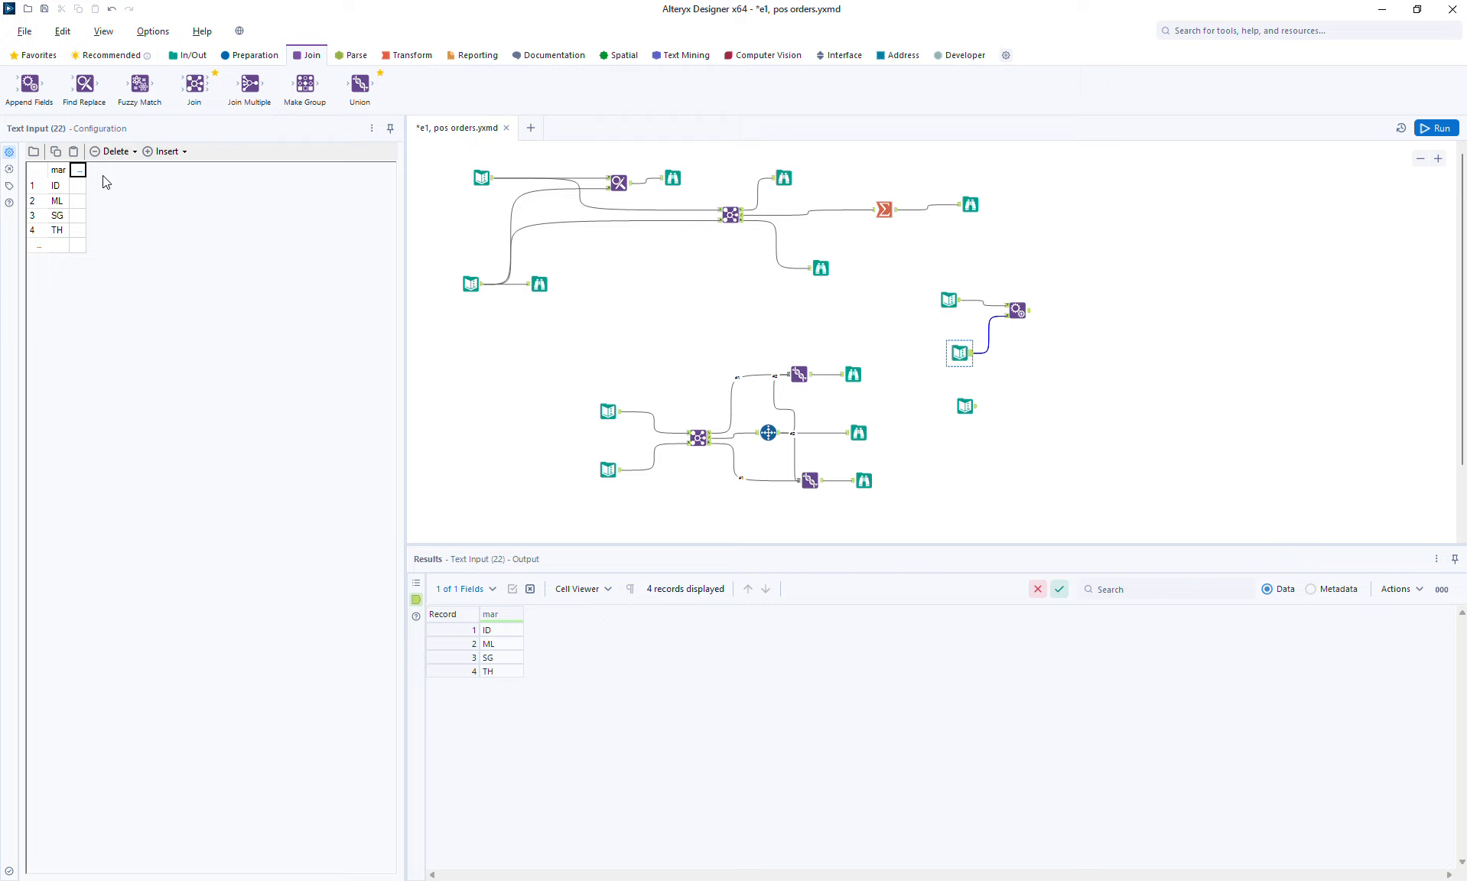
pyautogui.write('f')
pyautogui.click(91, 191)
pyautogui.write('indonesia')
pyautogui.press('Return')
pyautogui.write('Malaysia')
pyautogui.press('Return')
pyautogui.write('Singapore')
pyautogui.press('Return')
pyautogui.write('Thailand')
# - Run the workflow and examine the market codes and full country names appended to each fiscal year
pyautogui.click(1436, 129)
pyautogui.click(1016, 311)
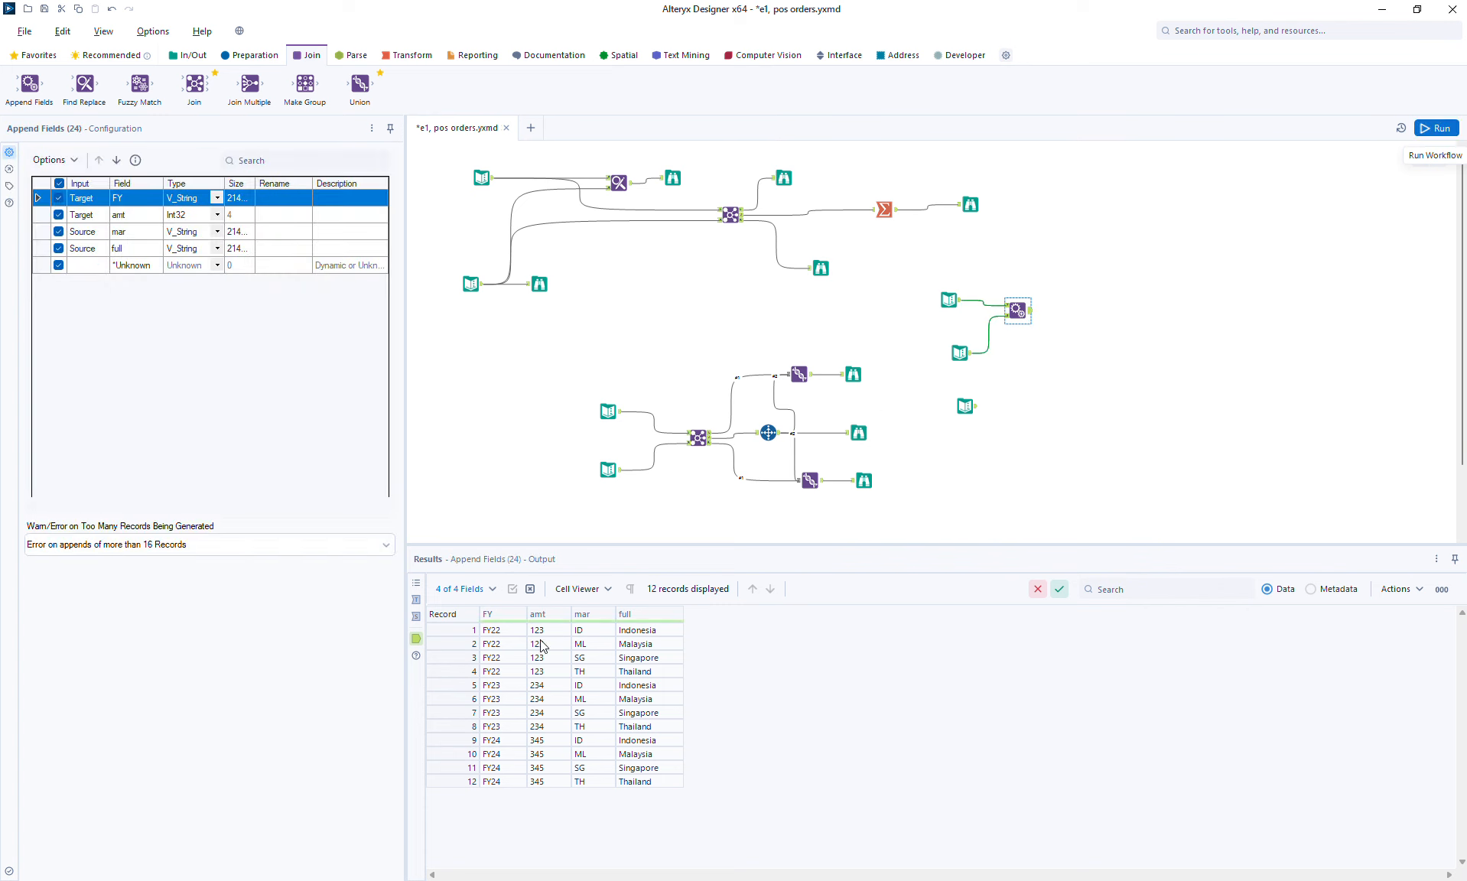
pyautogui.moveTo(487, 633); pyautogui.dragTo(544, 633)
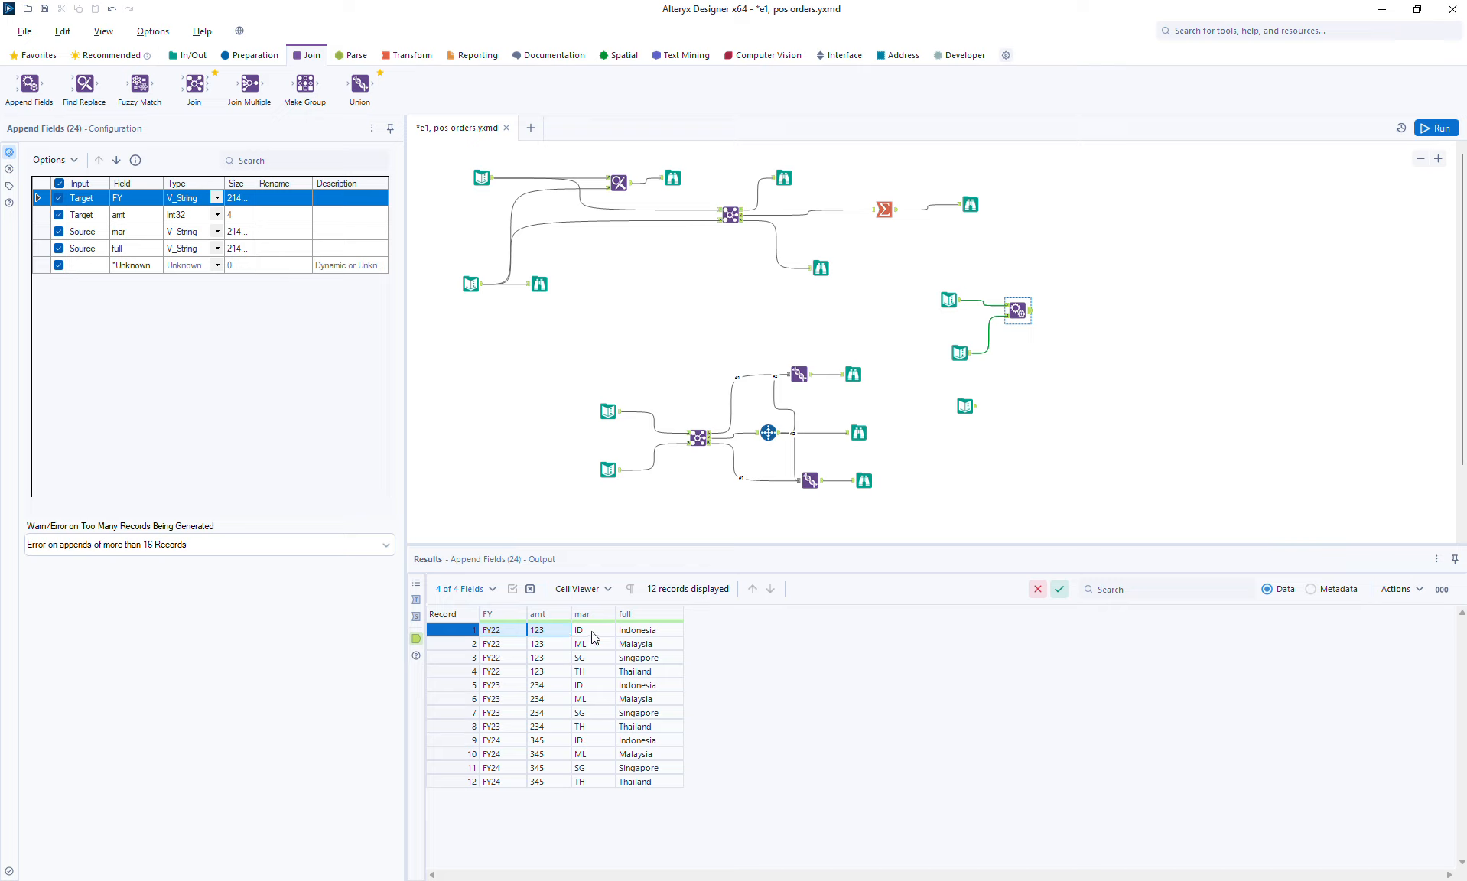
pyautogui.moveTo(593, 634); pyautogui.dragTo(649, 675)
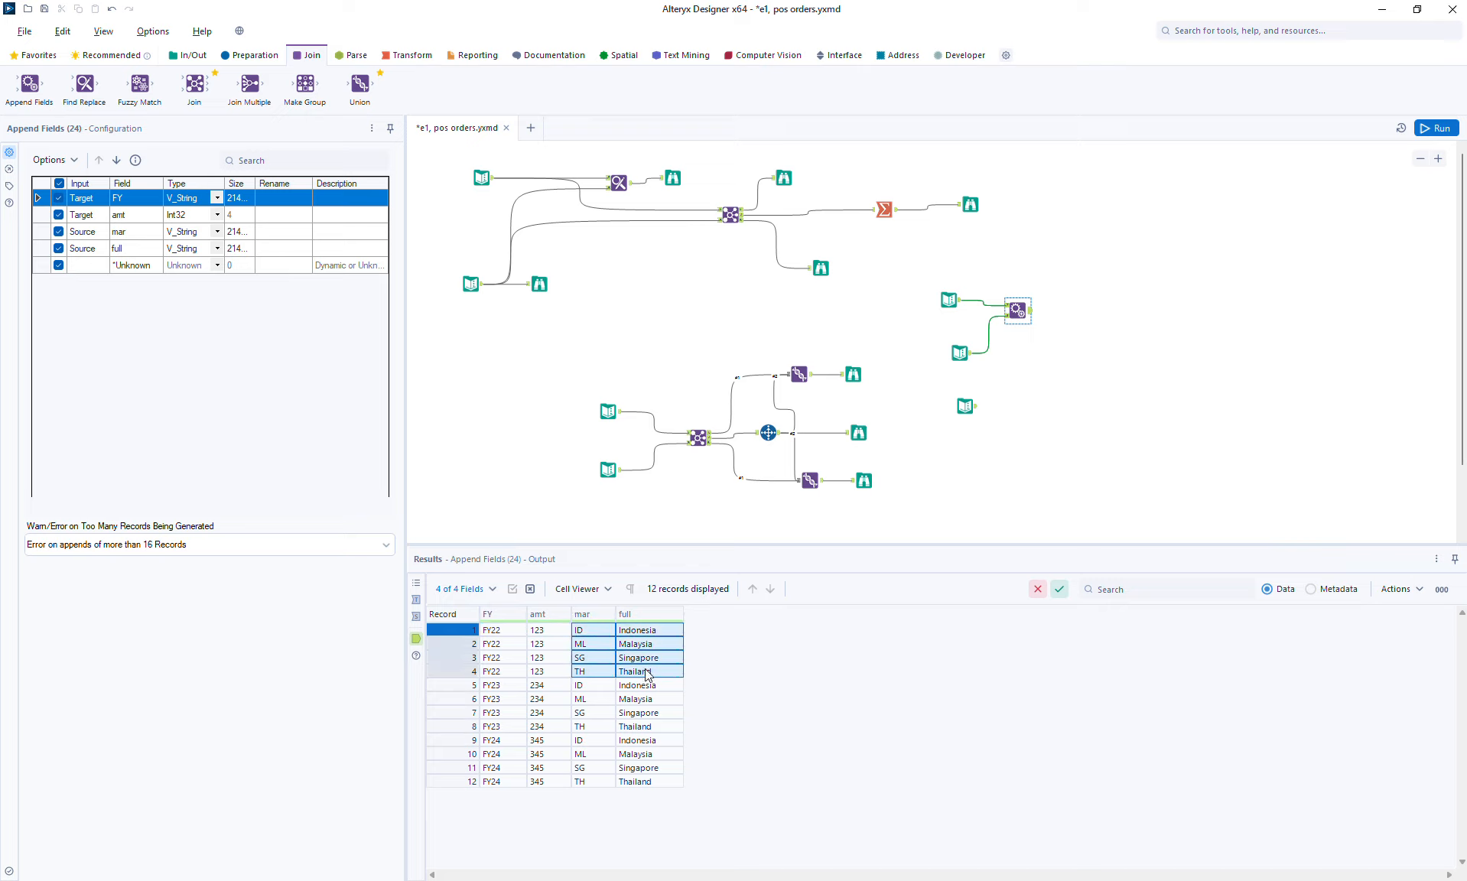
pyautogui.moveTo(495, 692); pyautogui.dragTo(635, 731)
pyautogui.click(586, 691)
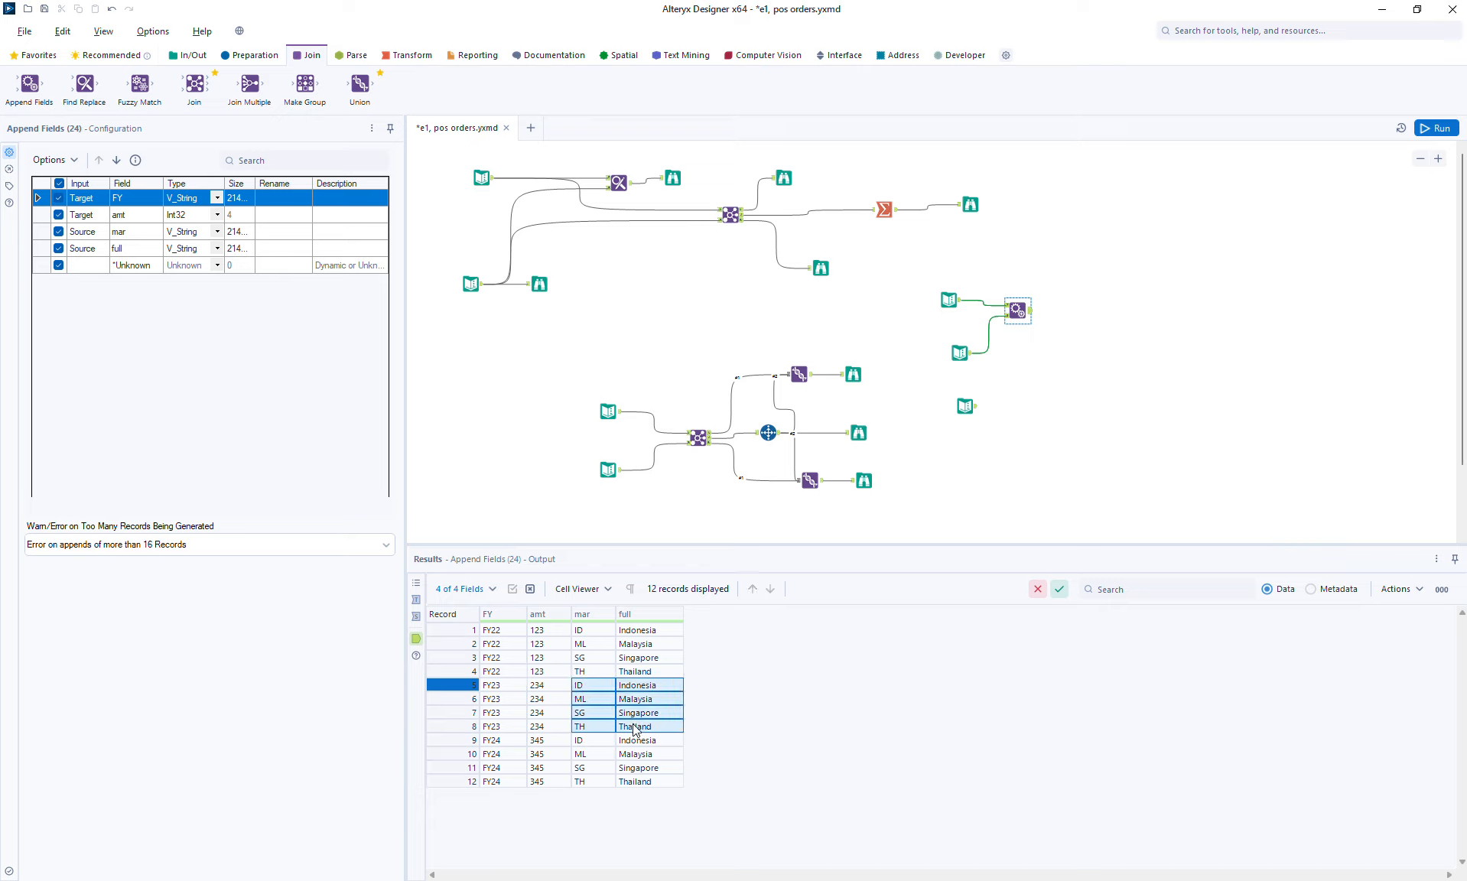
pyautogui.moveTo(496, 741); pyautogui.dragTo(648, 788)
pyautogui.click(591, 741)
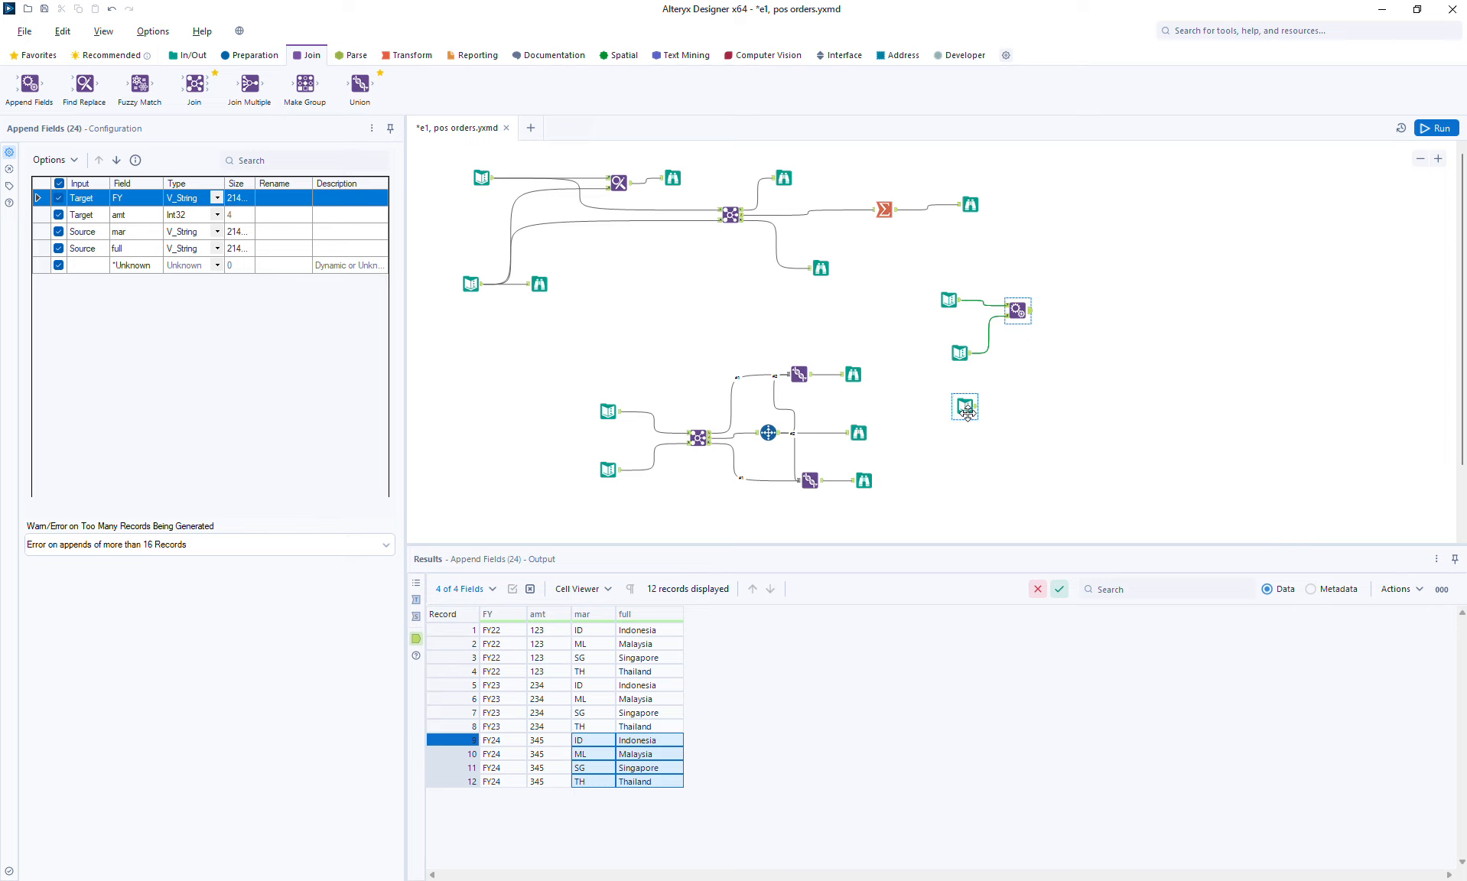
# - Add a second Append Fields tool, with the first Append Fields output as target and the seg Text Input as source
pyautogui.moveTo(966, 413); pyautogui.dragTo(1019, 380)
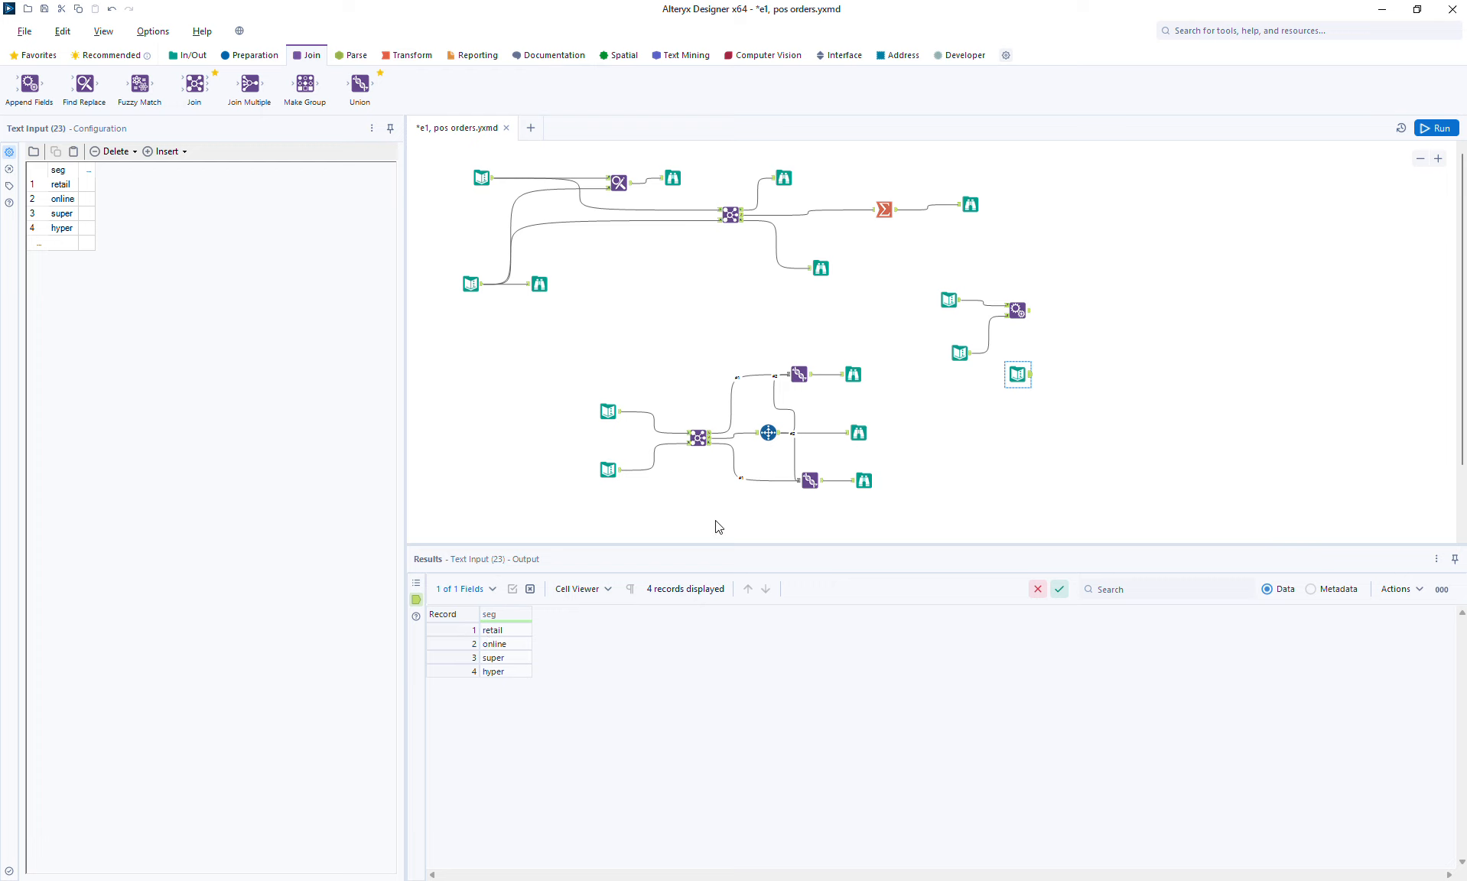
pyautogui.moveTo(1014, 325); pyautogui.dragTo(1019, 324)
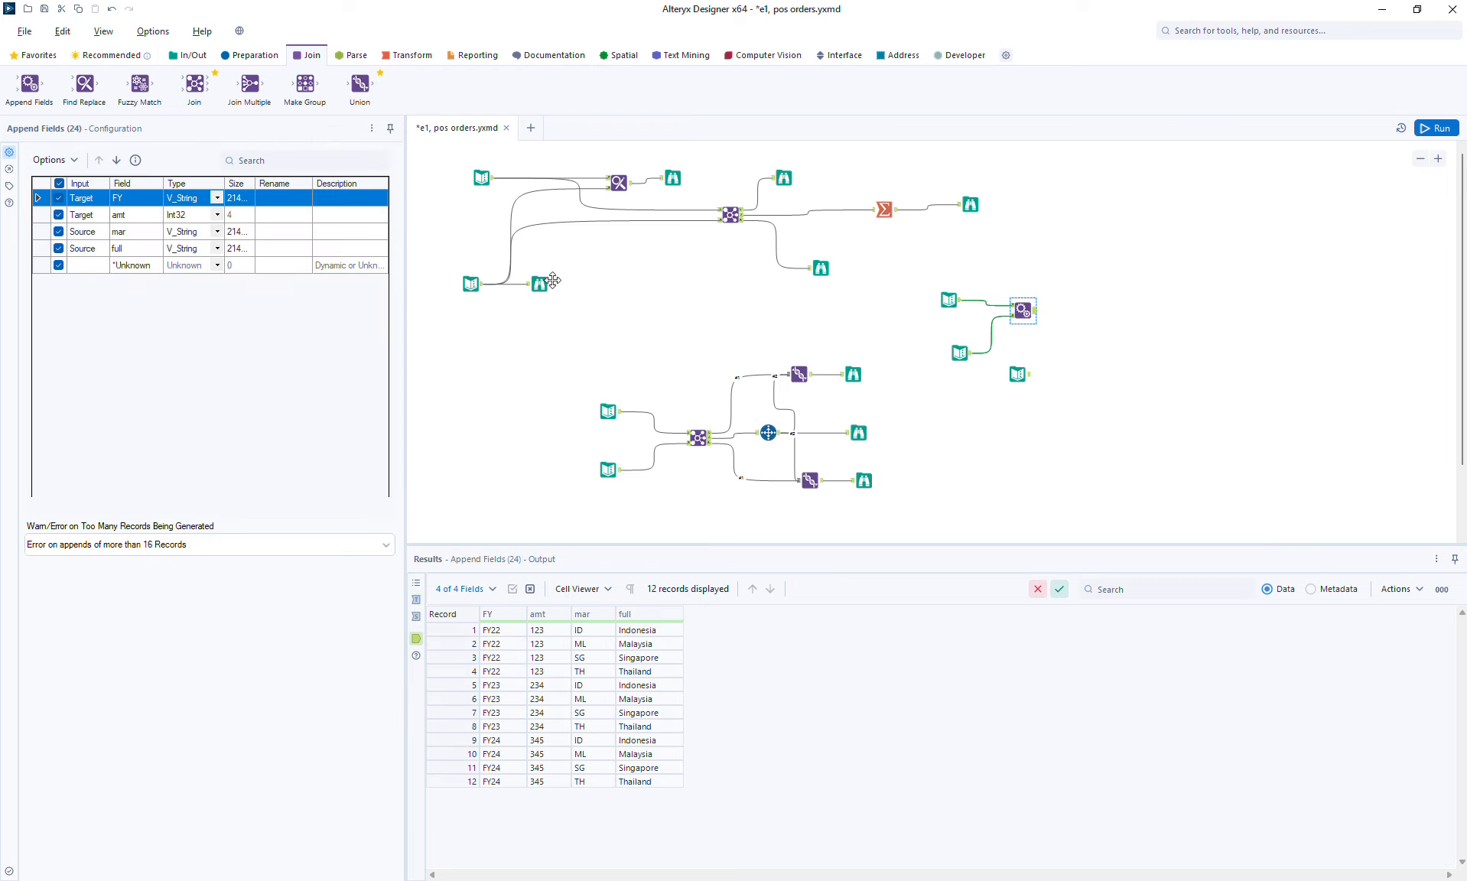
pyautogui.moveTo(29, 82); pyautogui.dragTo(1082, 328)
pyautogui.moveTo(1031, 374); pyautogui.dragTo(1072, 334)
pyautogui.click(1083, 327)
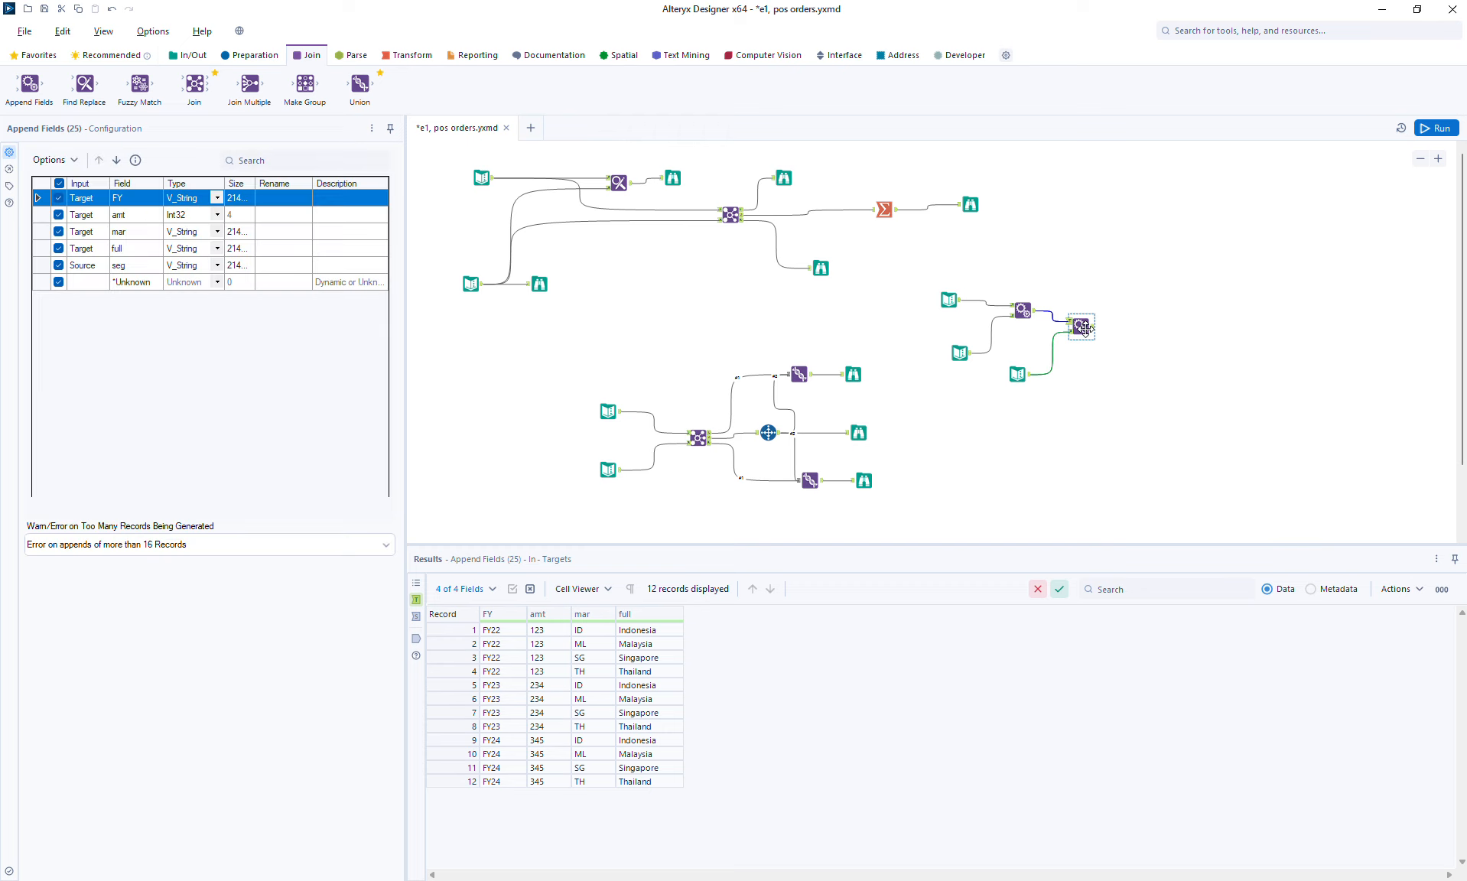
# - Set the second Append Fields tool to Allow All Appends and run the workflow
pyautogui.click(188, 547)
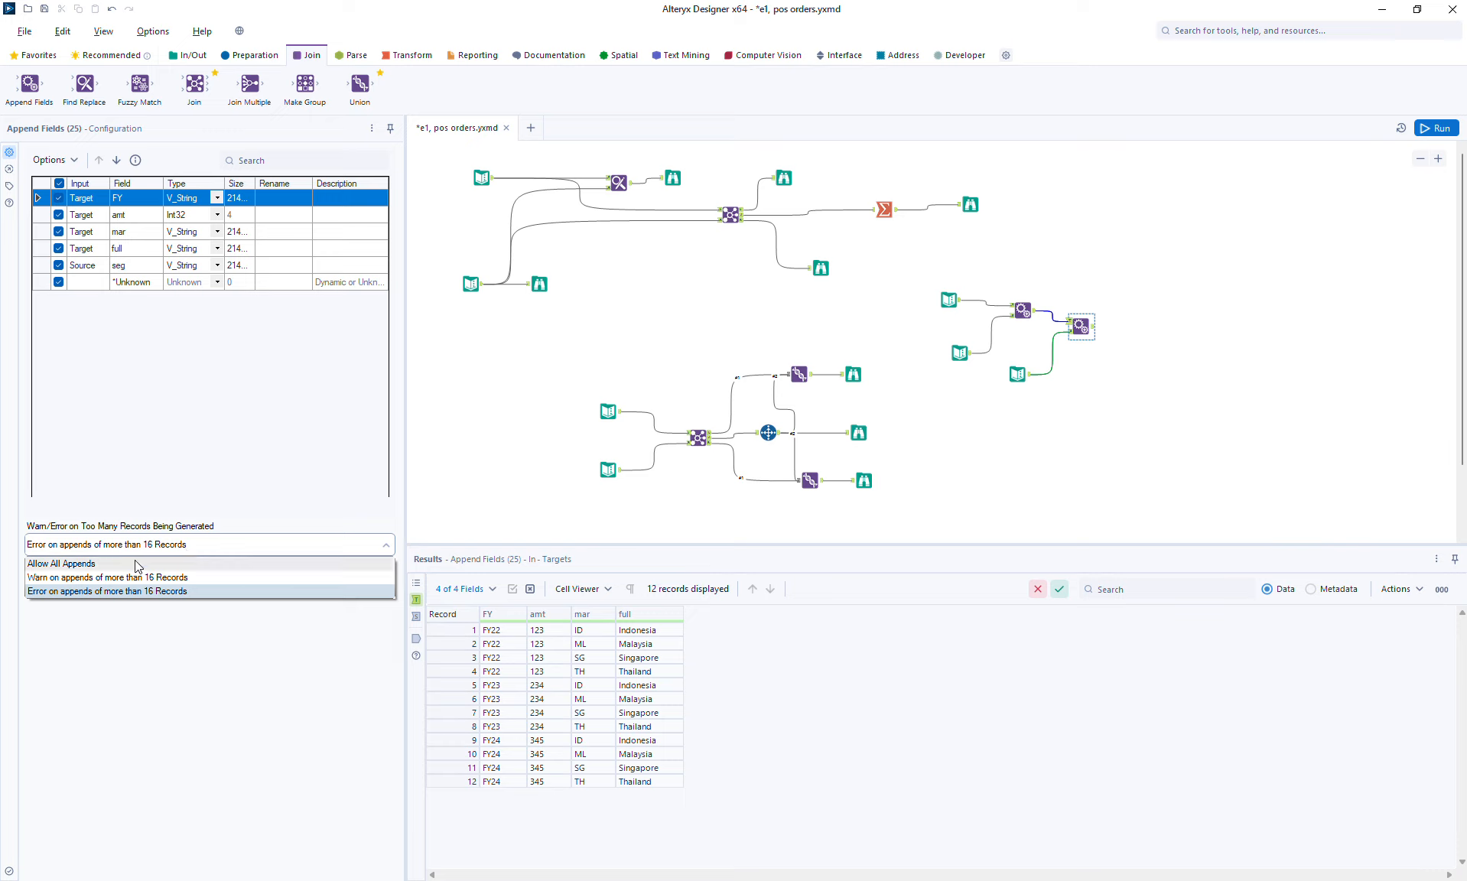
pyautogui.click(55, 566)
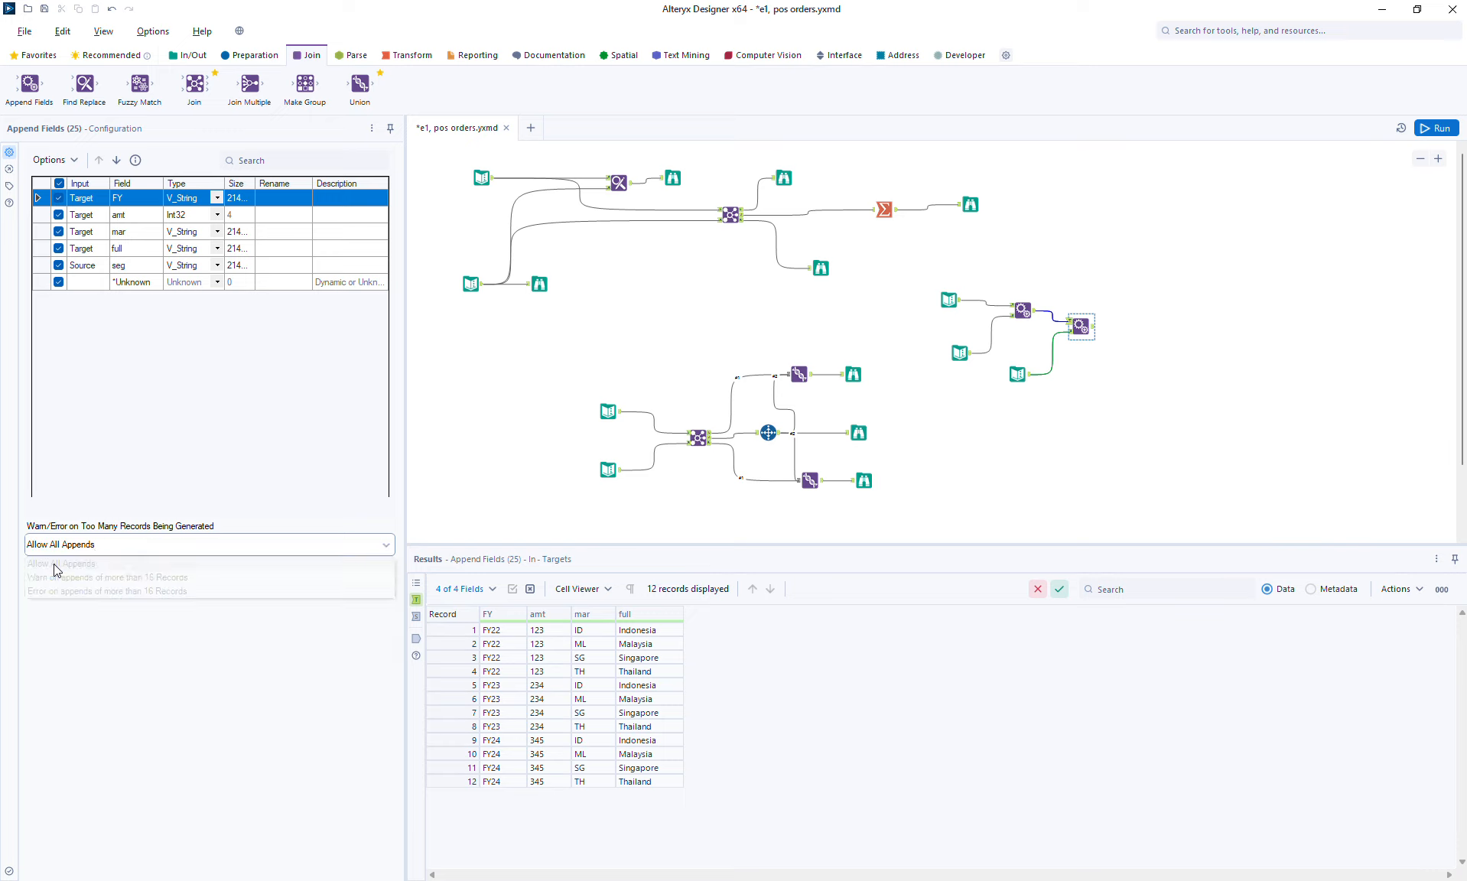
pyautogui.click(1438, 129)
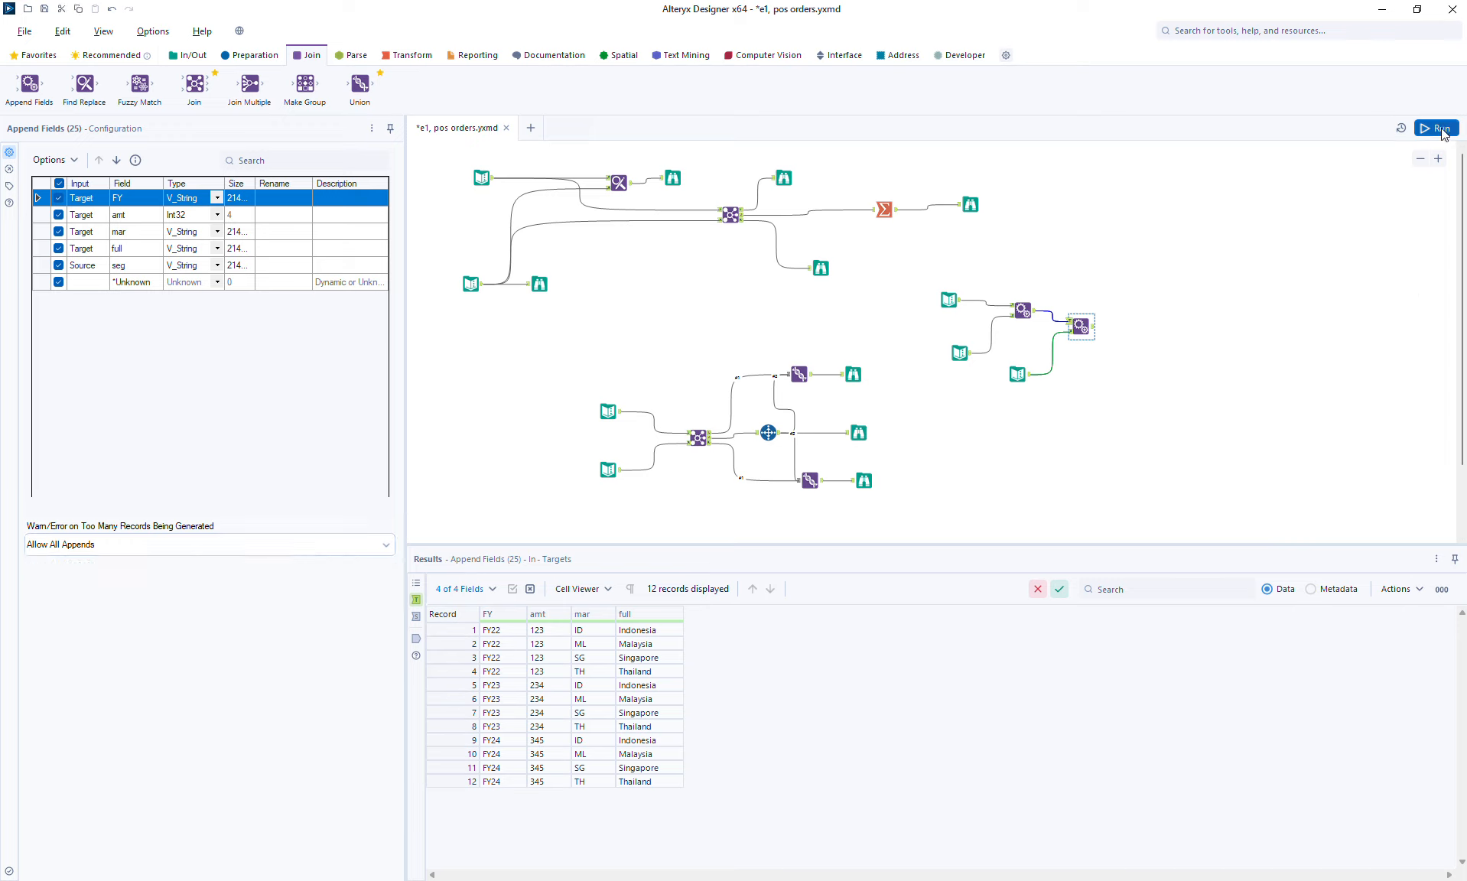
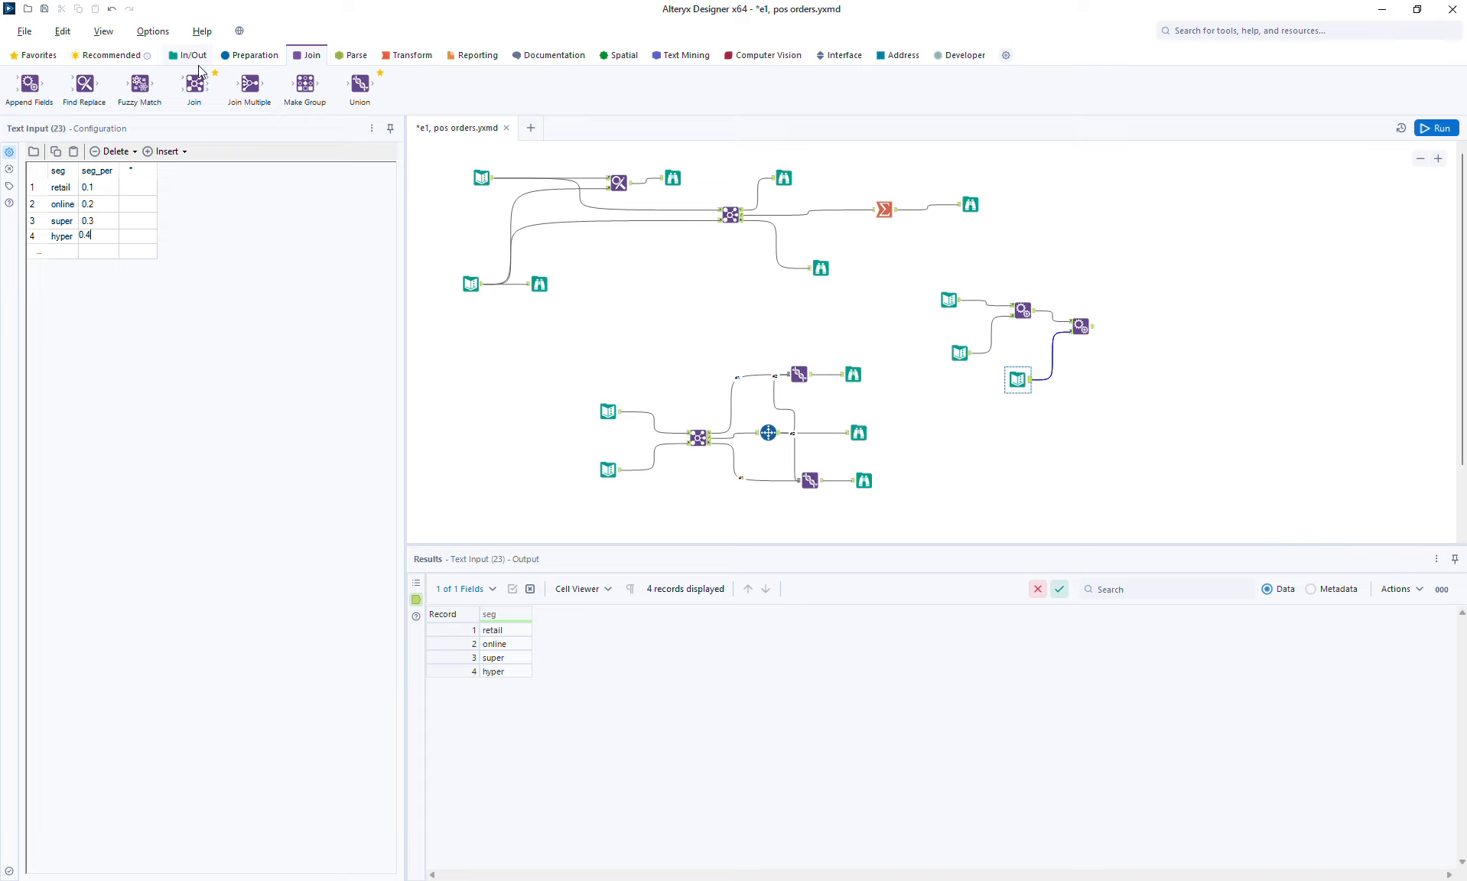
# - Add a Formula tool after the second Append Fields tool and create an output column named amt_seg
pyautogui.click(244, 62)
pyautogui.moveTo(273, 86); pyautogui.dragTo(1129, 325)
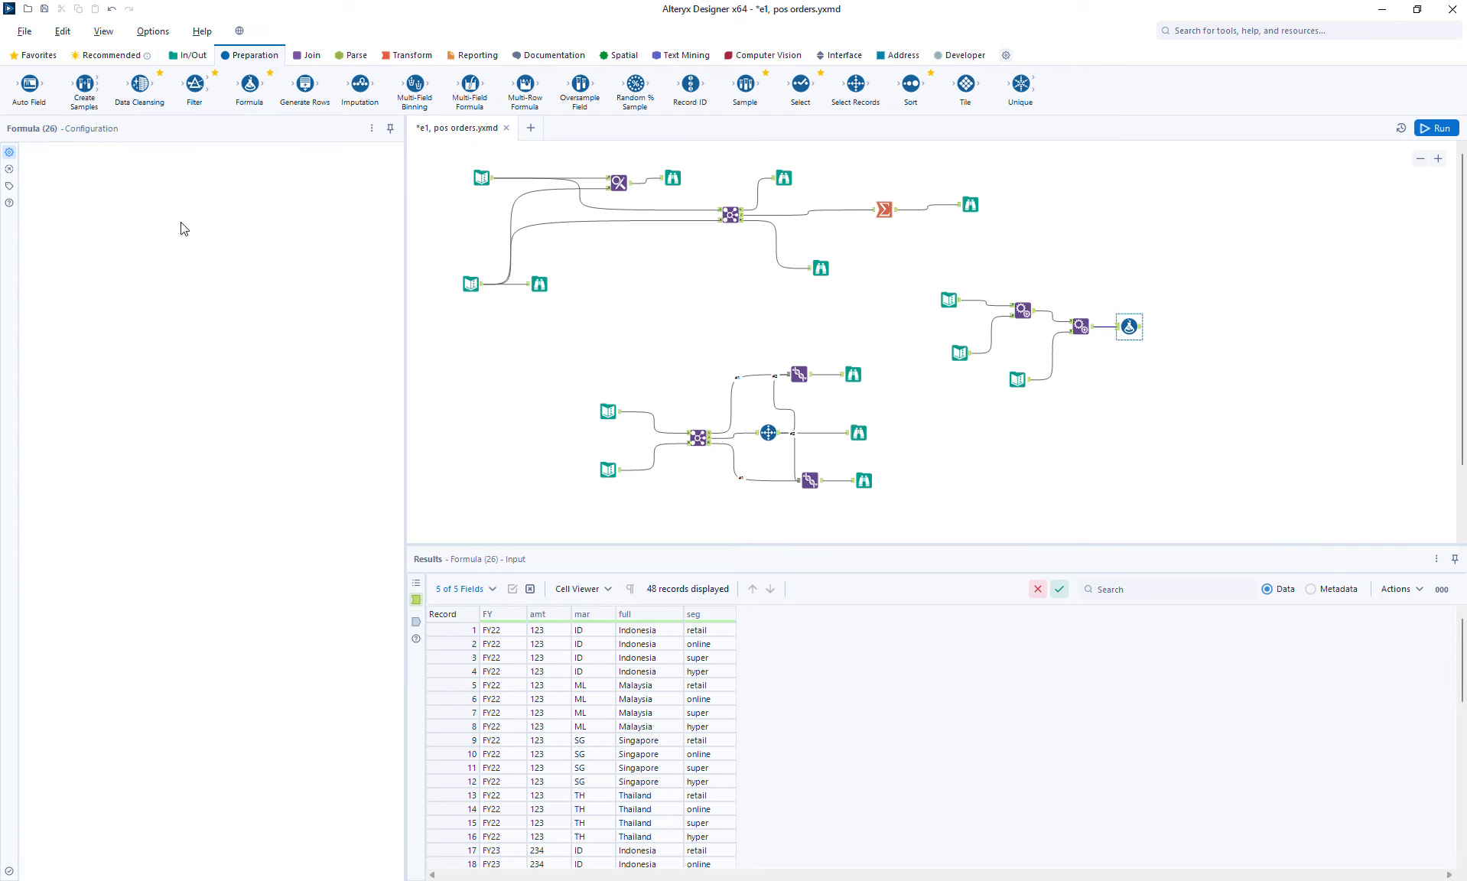
pyautogui.click(94, 168)
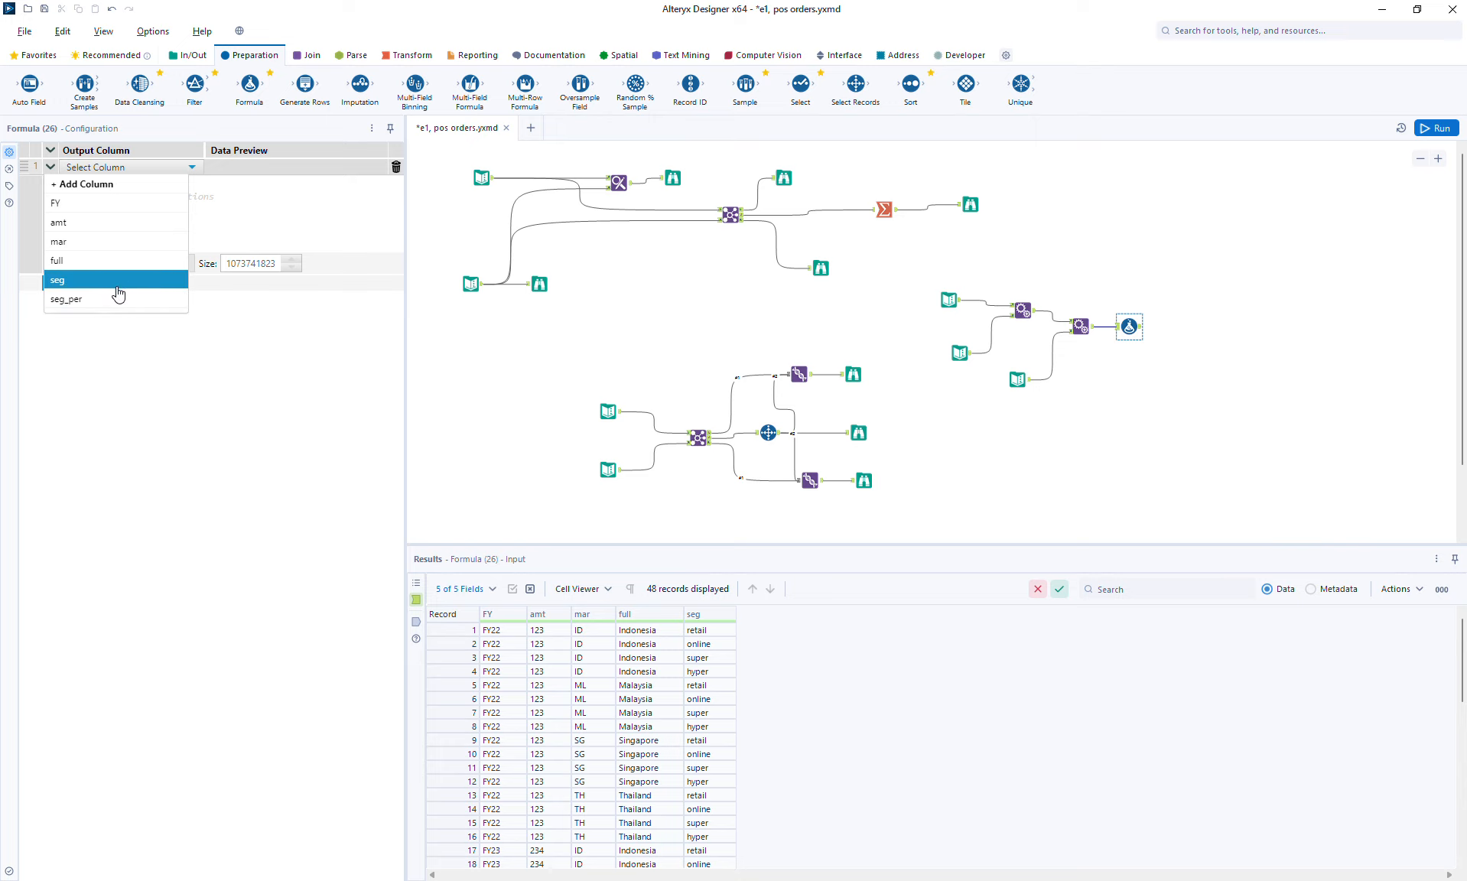
pyautogui.click(116, 185)
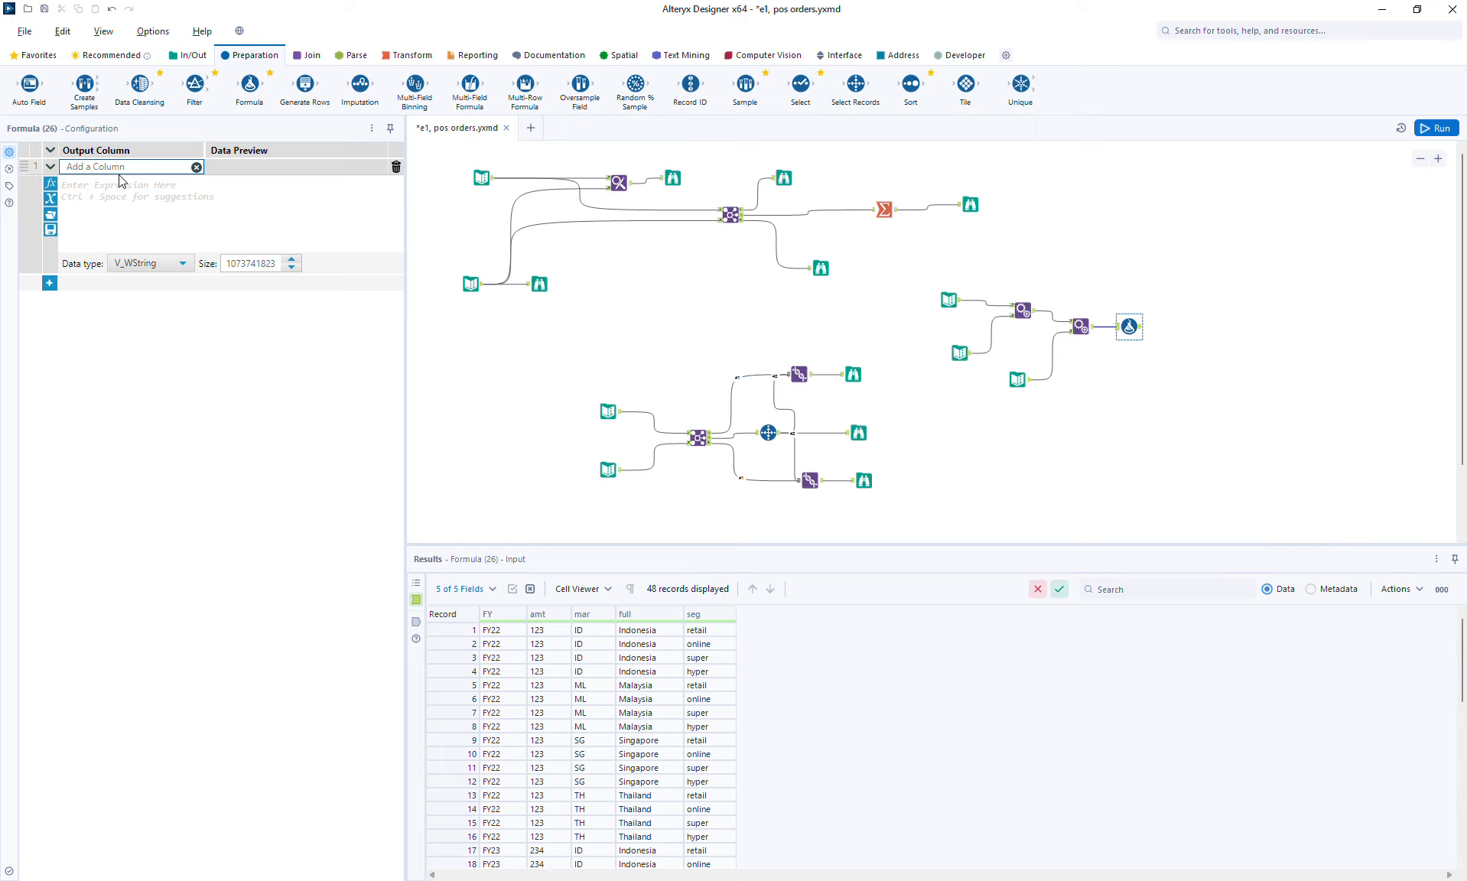
pyautogui.write('amt_seg')
# - Define amt_seg as [amt] * [seg_per] with the Double data type
pyautogui.click(135, 195)
pyautogui.write('[')
pyautogui.press('Down')
pyautogui.press('Return')
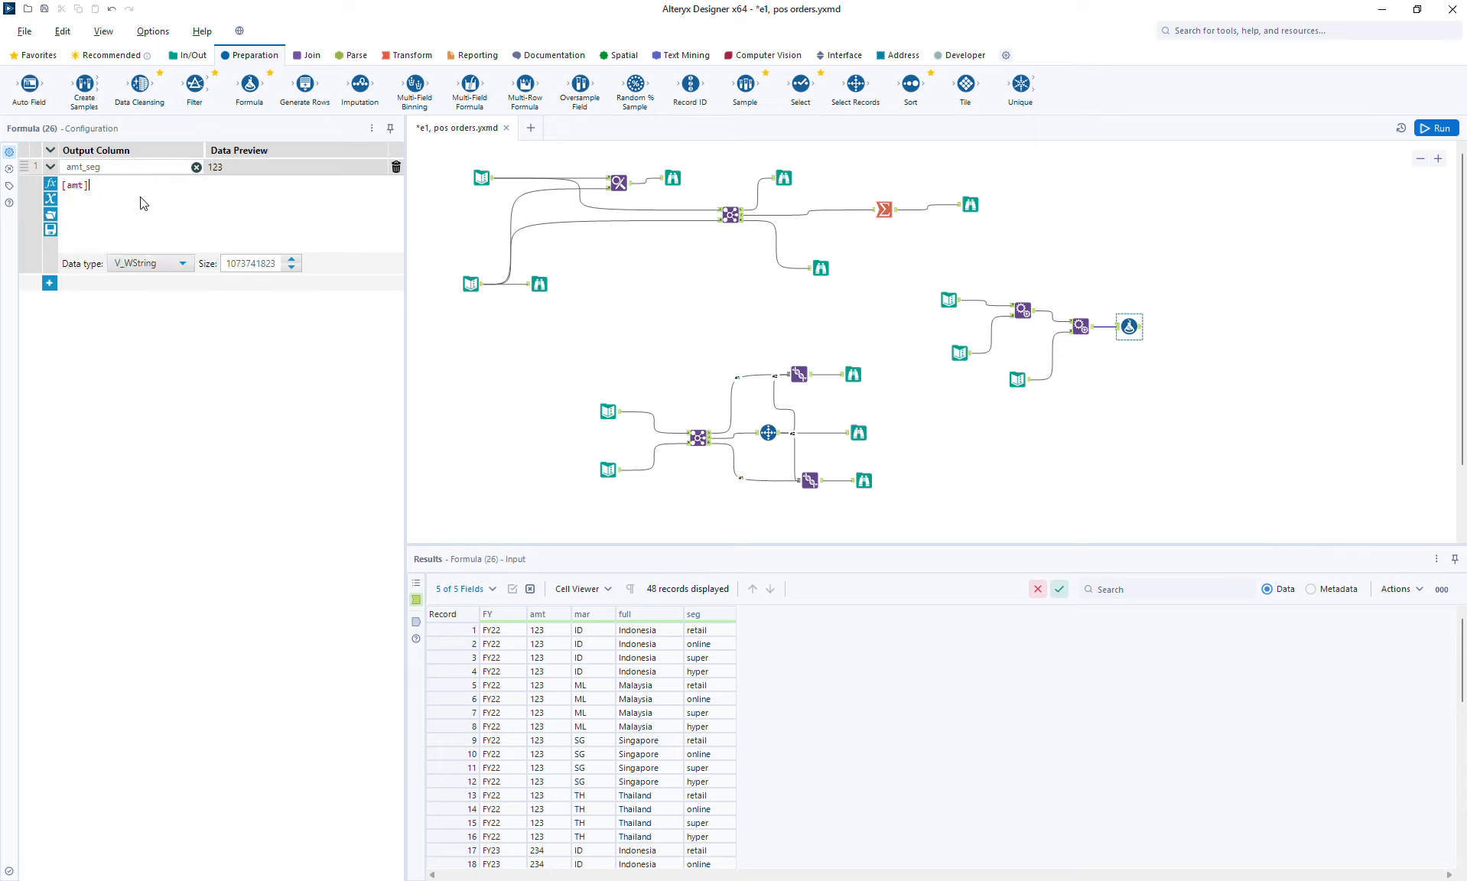
pyautogui.write('* [')
pyautogui.press('Down')
pyautogui.press('Down')
pyautogui.press('Down')
pyautogui.press('Down')
pyautogui.press('Down')
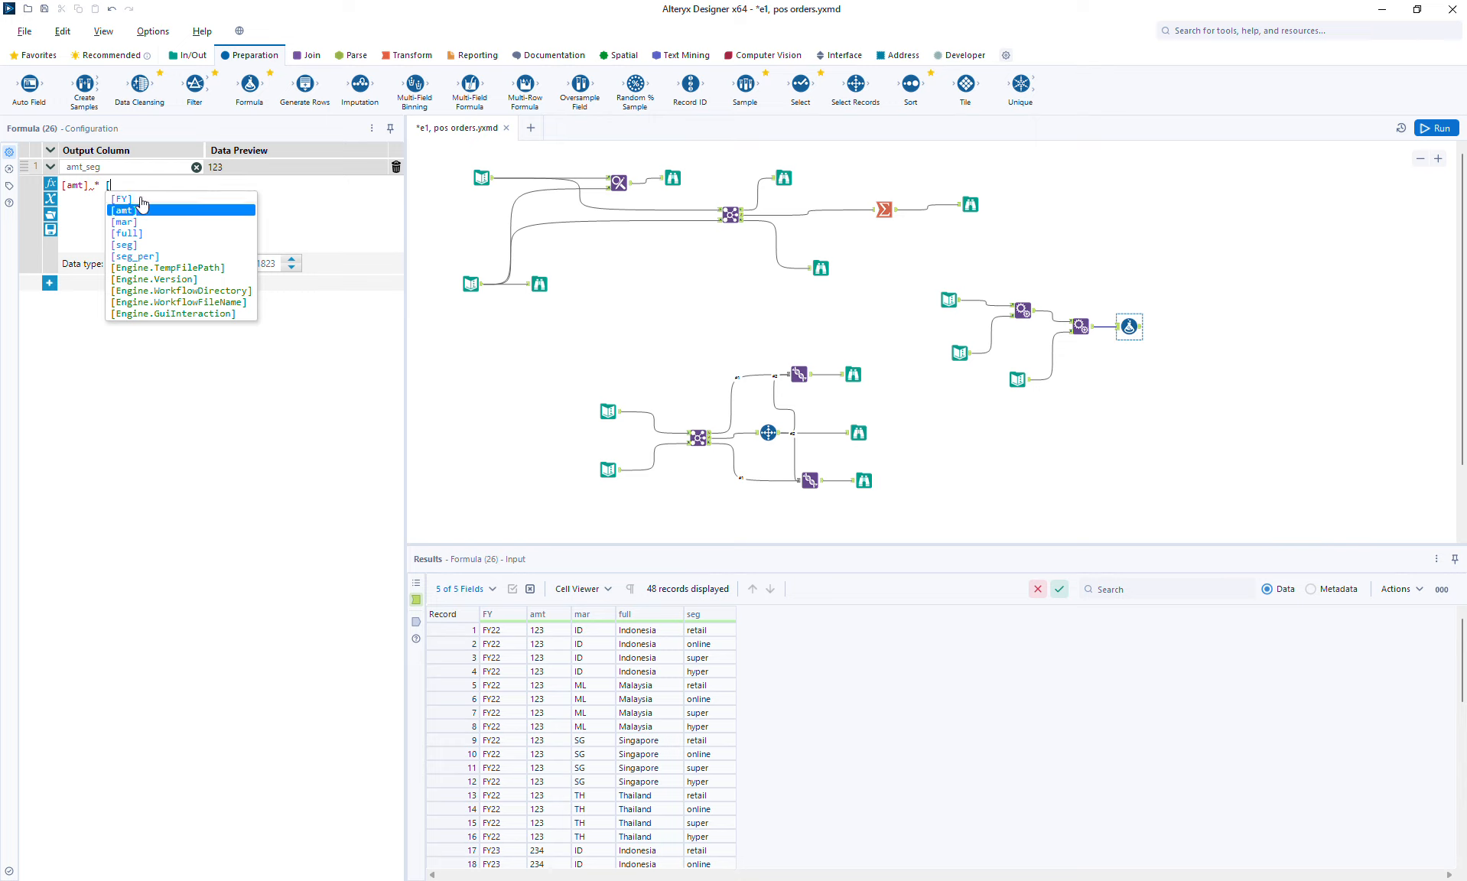
pyautogui.press('Return')
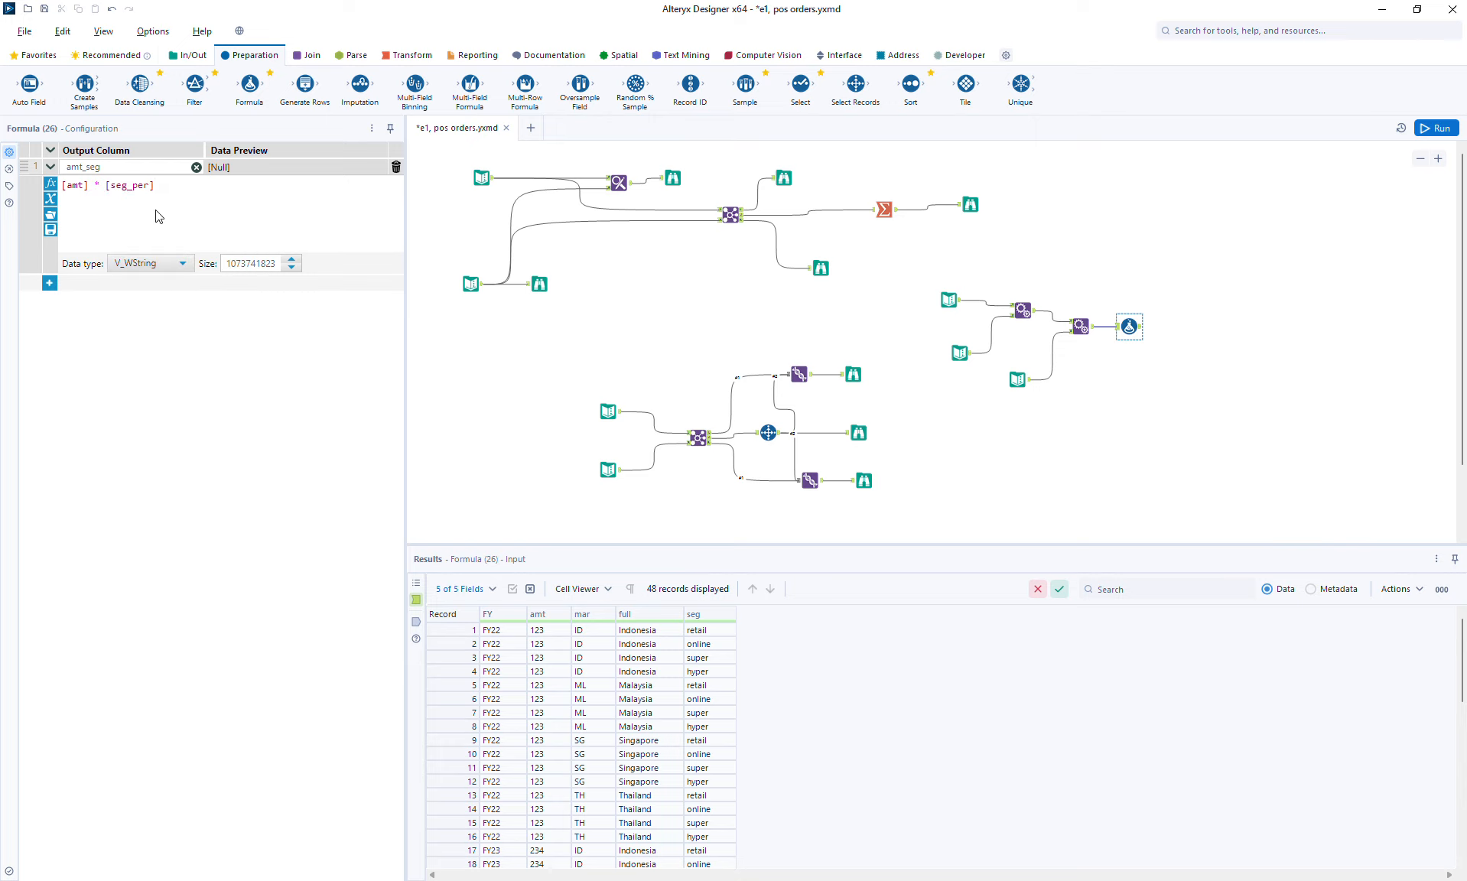
pyautogui.click(151, 263)
pyautogui.click(158, 337)
# - Run the workflow and compare amt, seg_per and amt_seg in the first record of the Formula output
pyautogui.click(1430, 128)
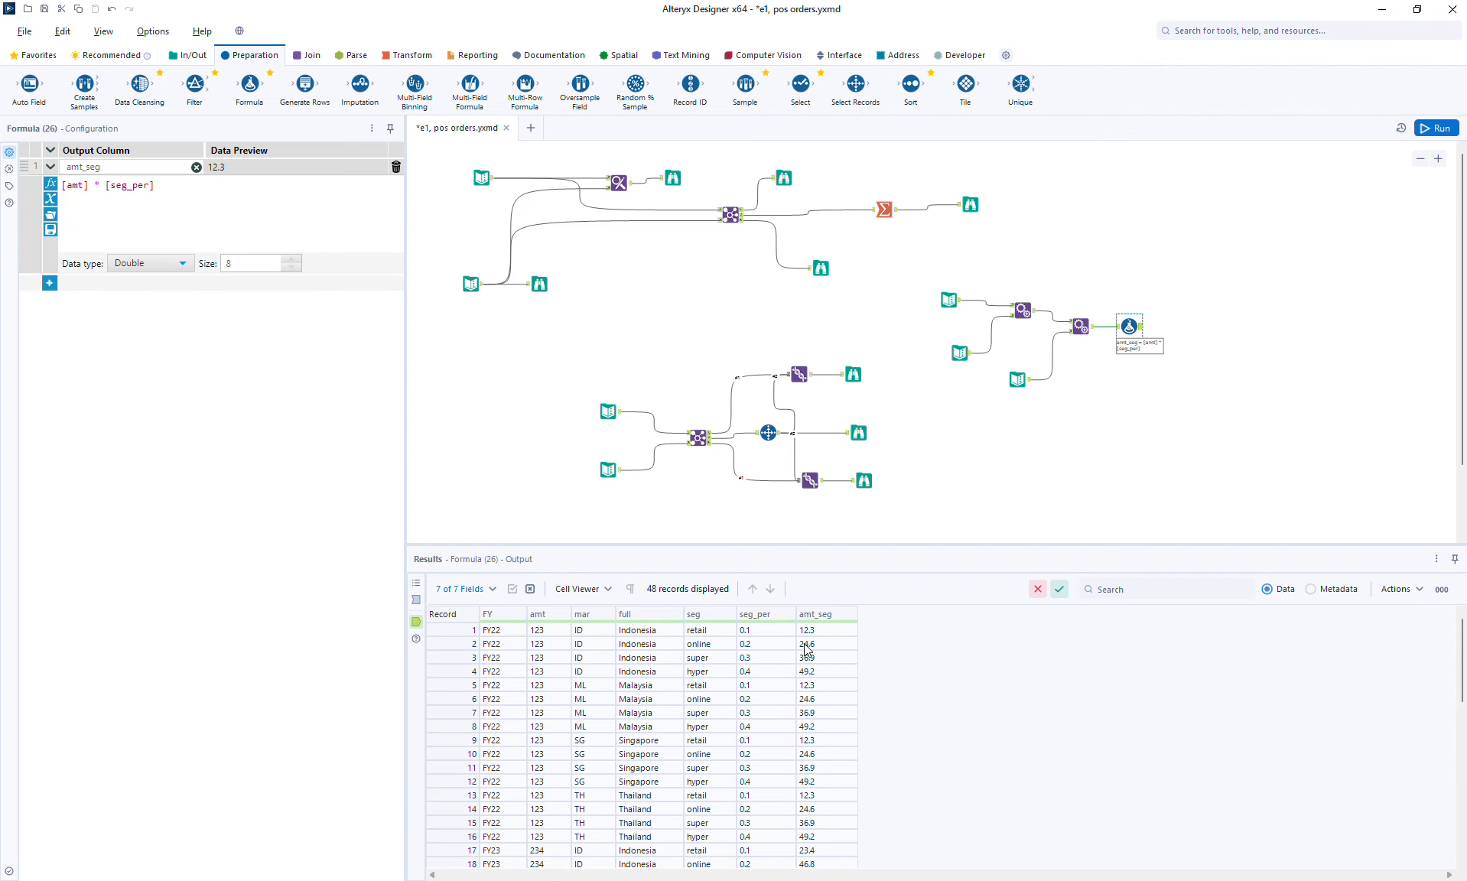
pyautogui.click(542, 632)
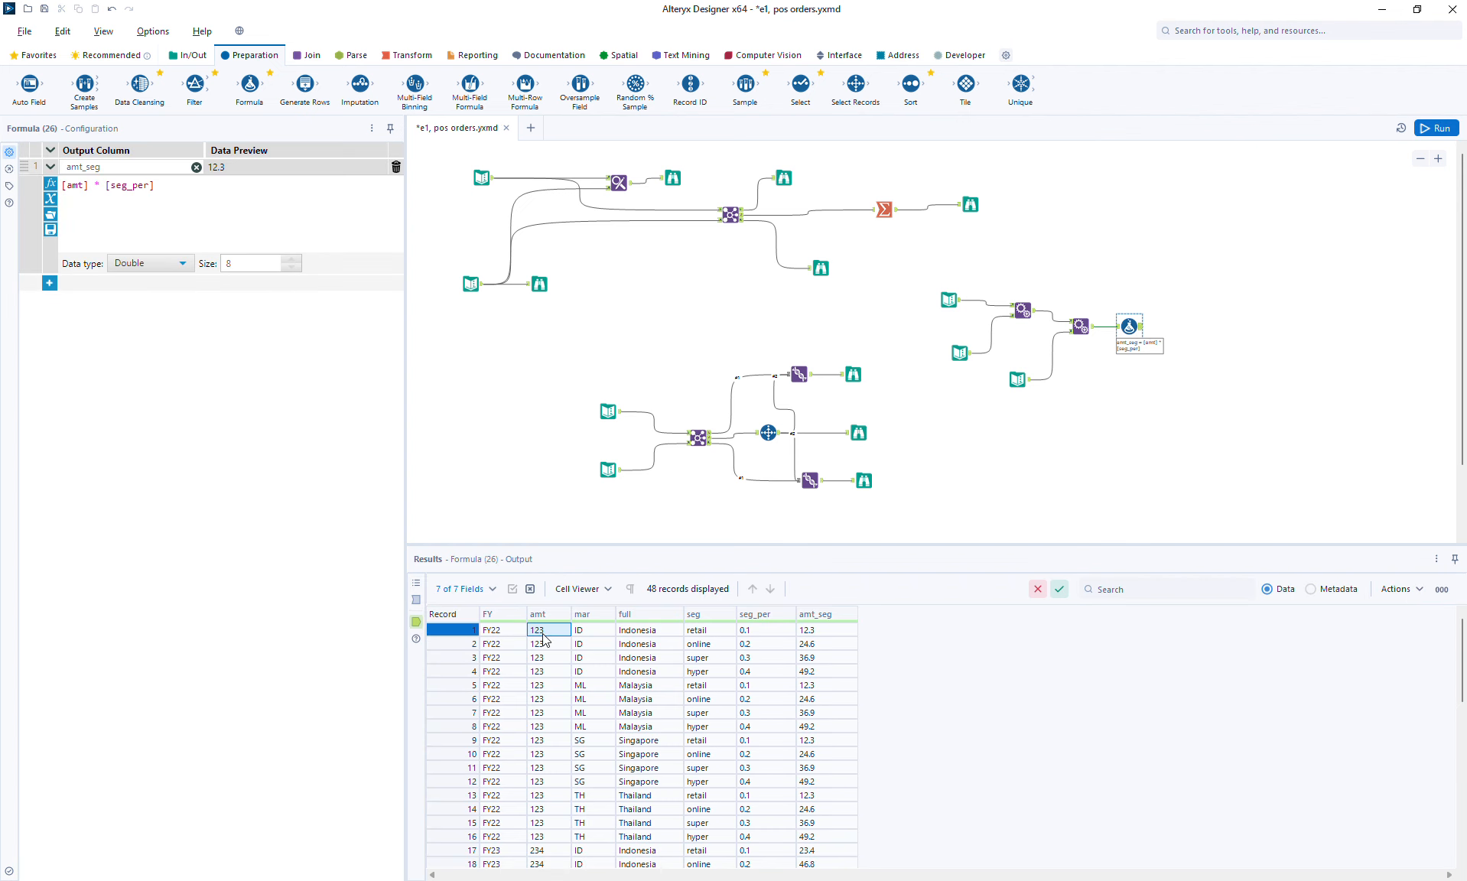
pyautogui.click(758, 631)
pyautogui.click(823, 634)
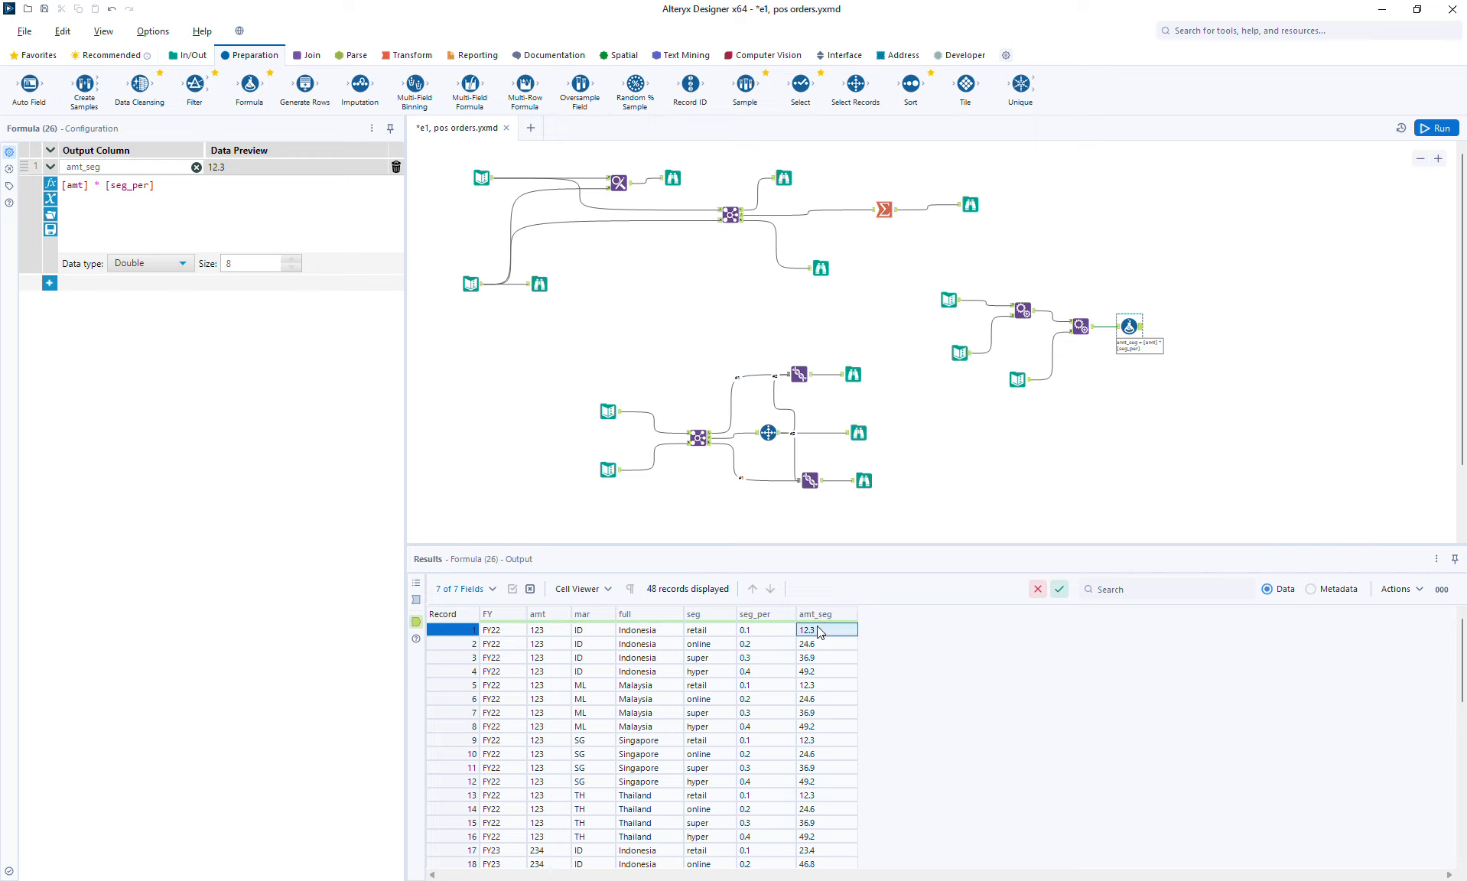
# - Add a mar_p column to the mar Text Input with 0.15 for ID and ML, 0.2 for SG and 0.5 for TH, and rerun the workflow
pyautogui.click(960, 353)
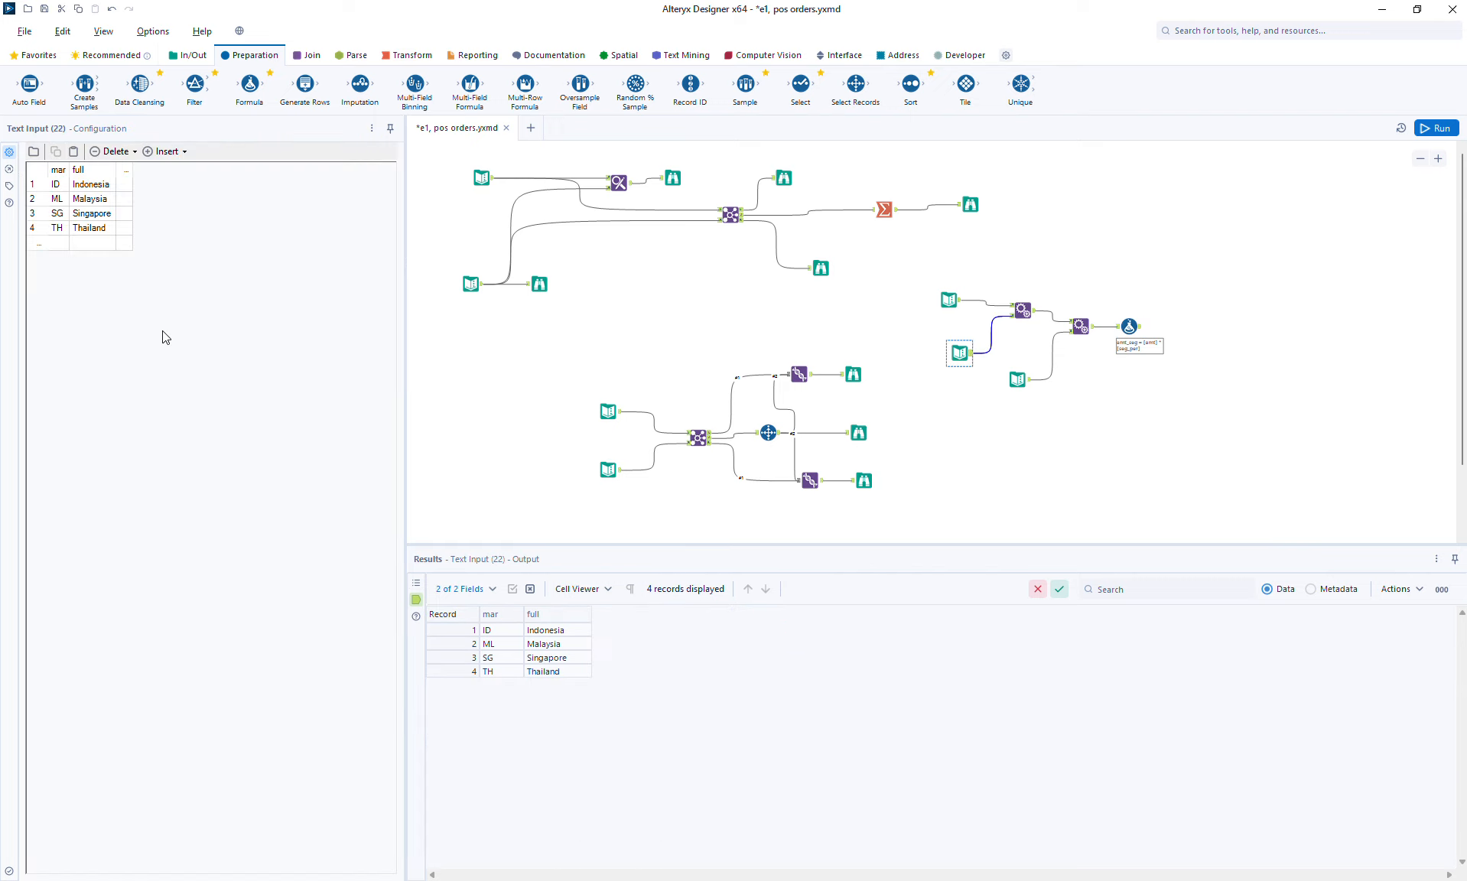
pyautogui.click(127, 171)
pyautogui.write('mar_p')
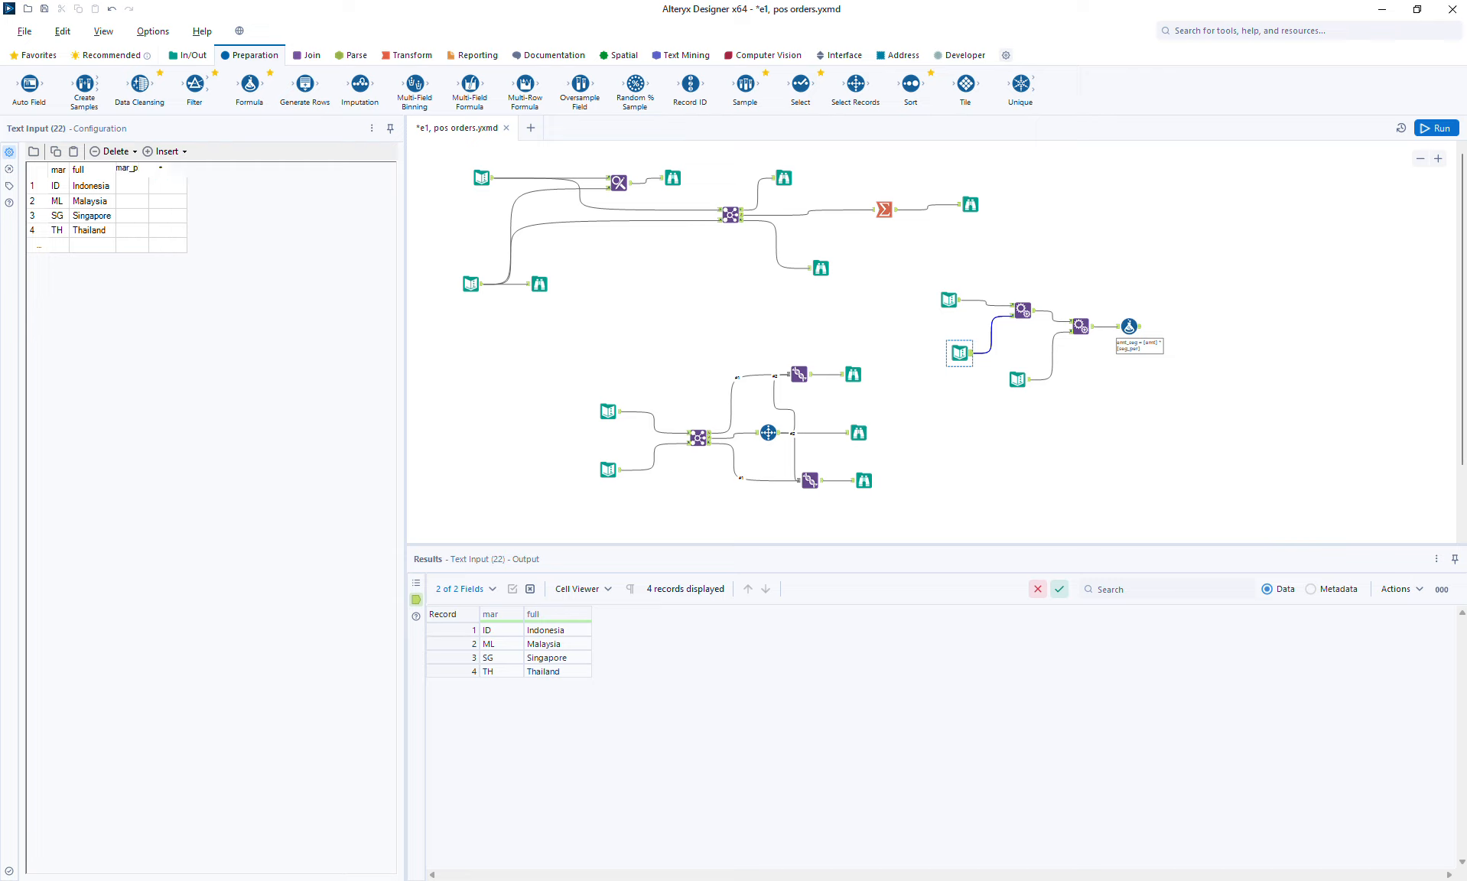
pyautogui.press('Return')
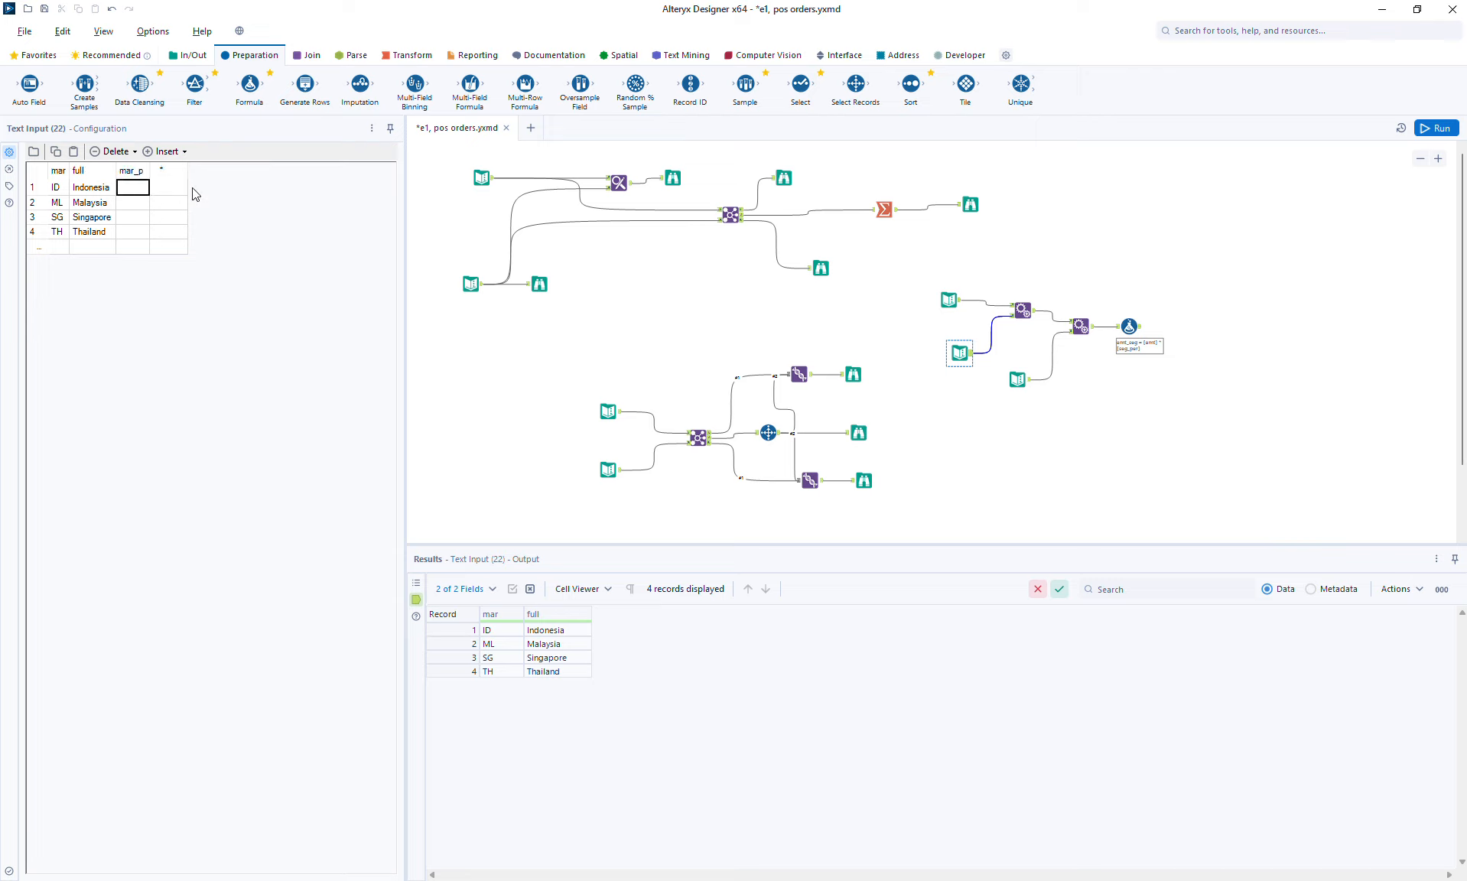
pyautogui.write('0.1')
pyautogui.write('5')
pyautogui.click(131, 201)
pyautogui.write('0')
pyautogui.click(132, 219)
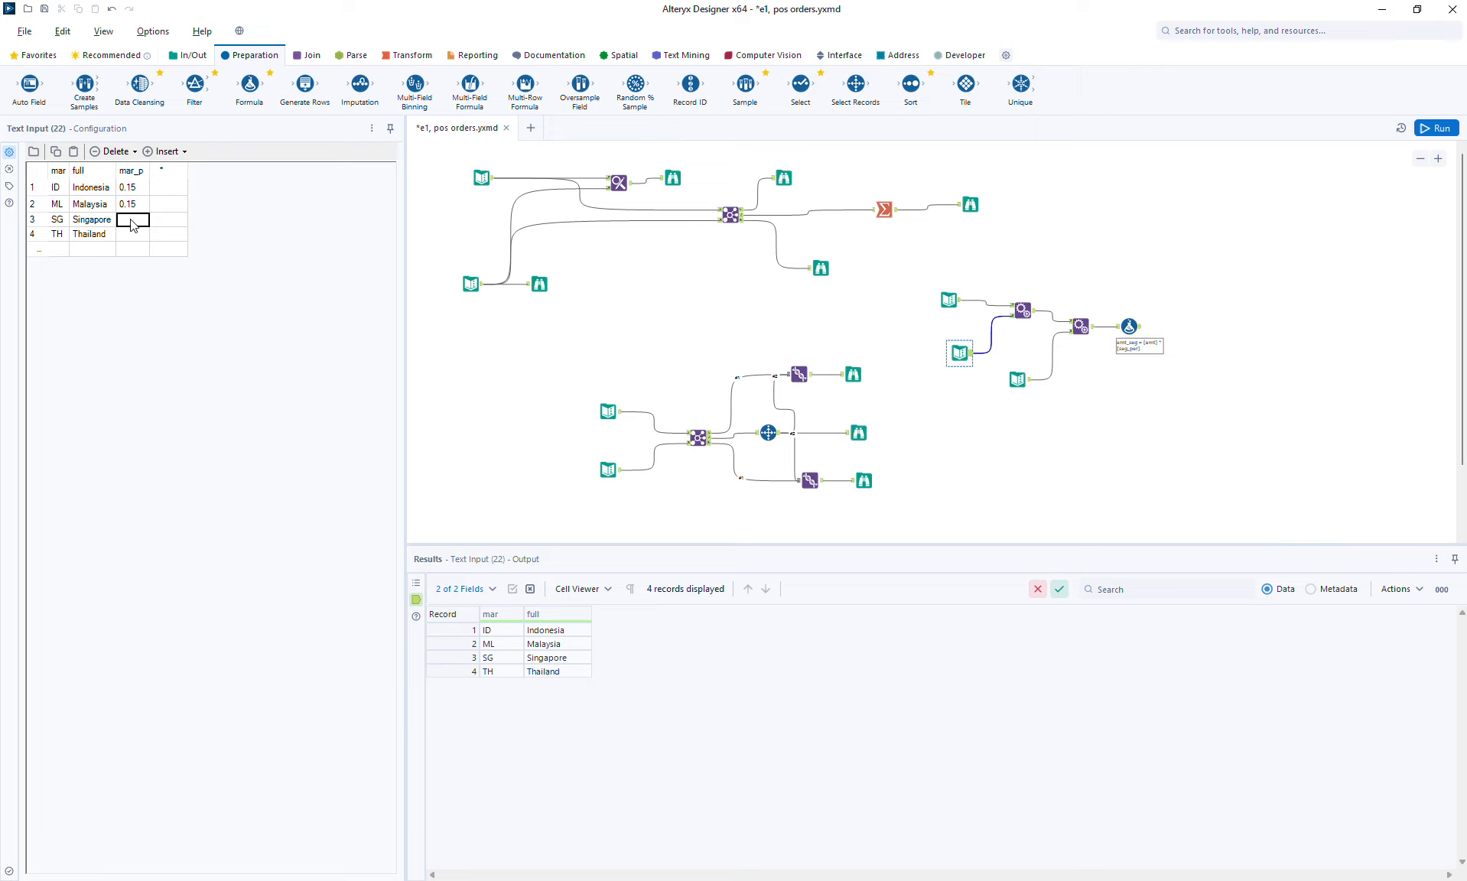
pyautogui.write('0.2')
pyautogui.click(137, 240)
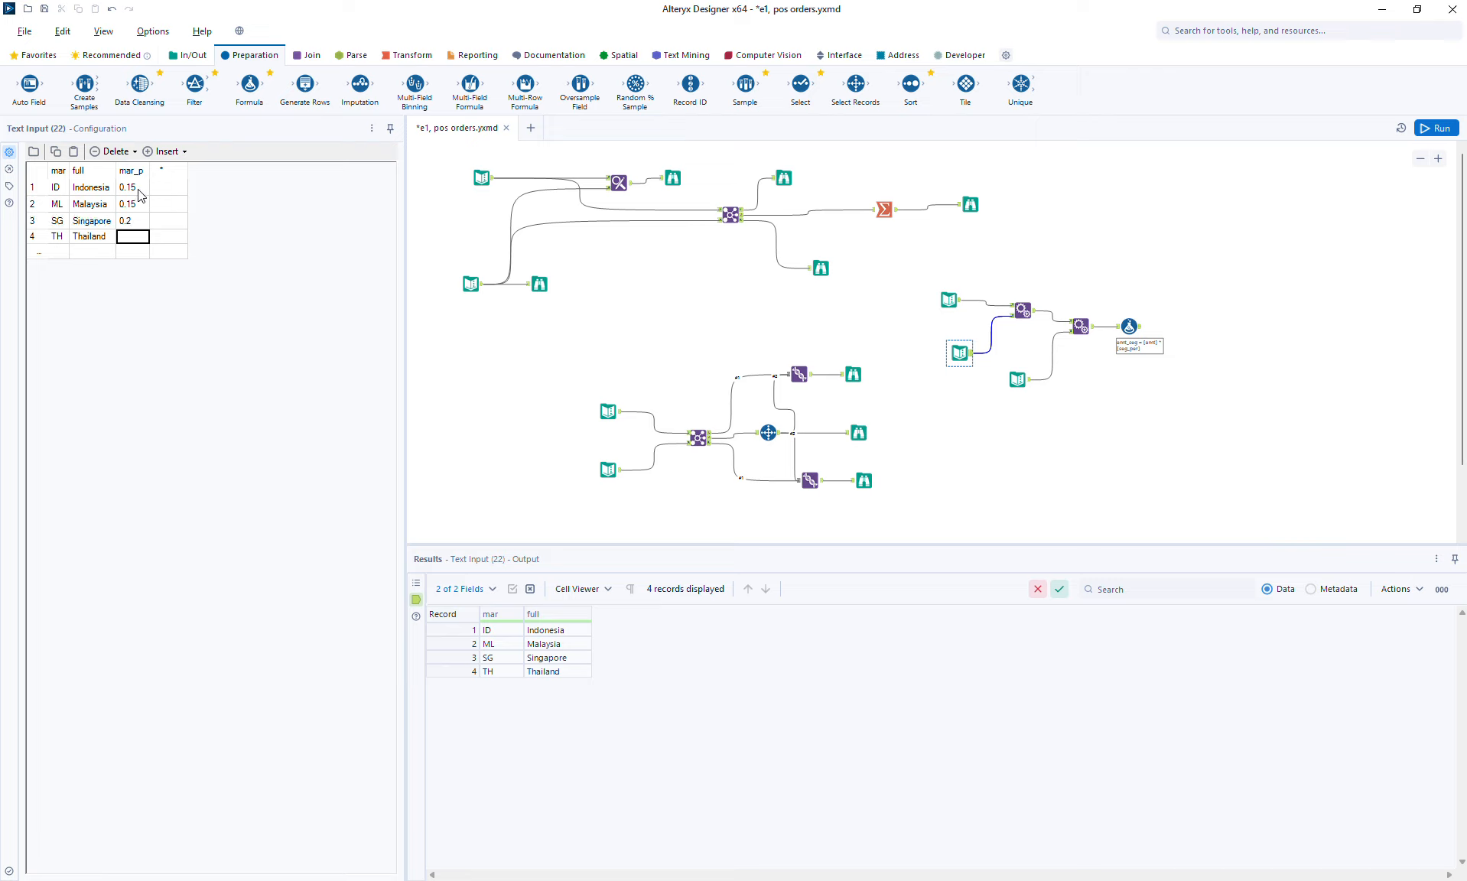
pyautogui.write('0.5')
pyautogui.click(1442, 130)
pyautogui.click(1140, 330)
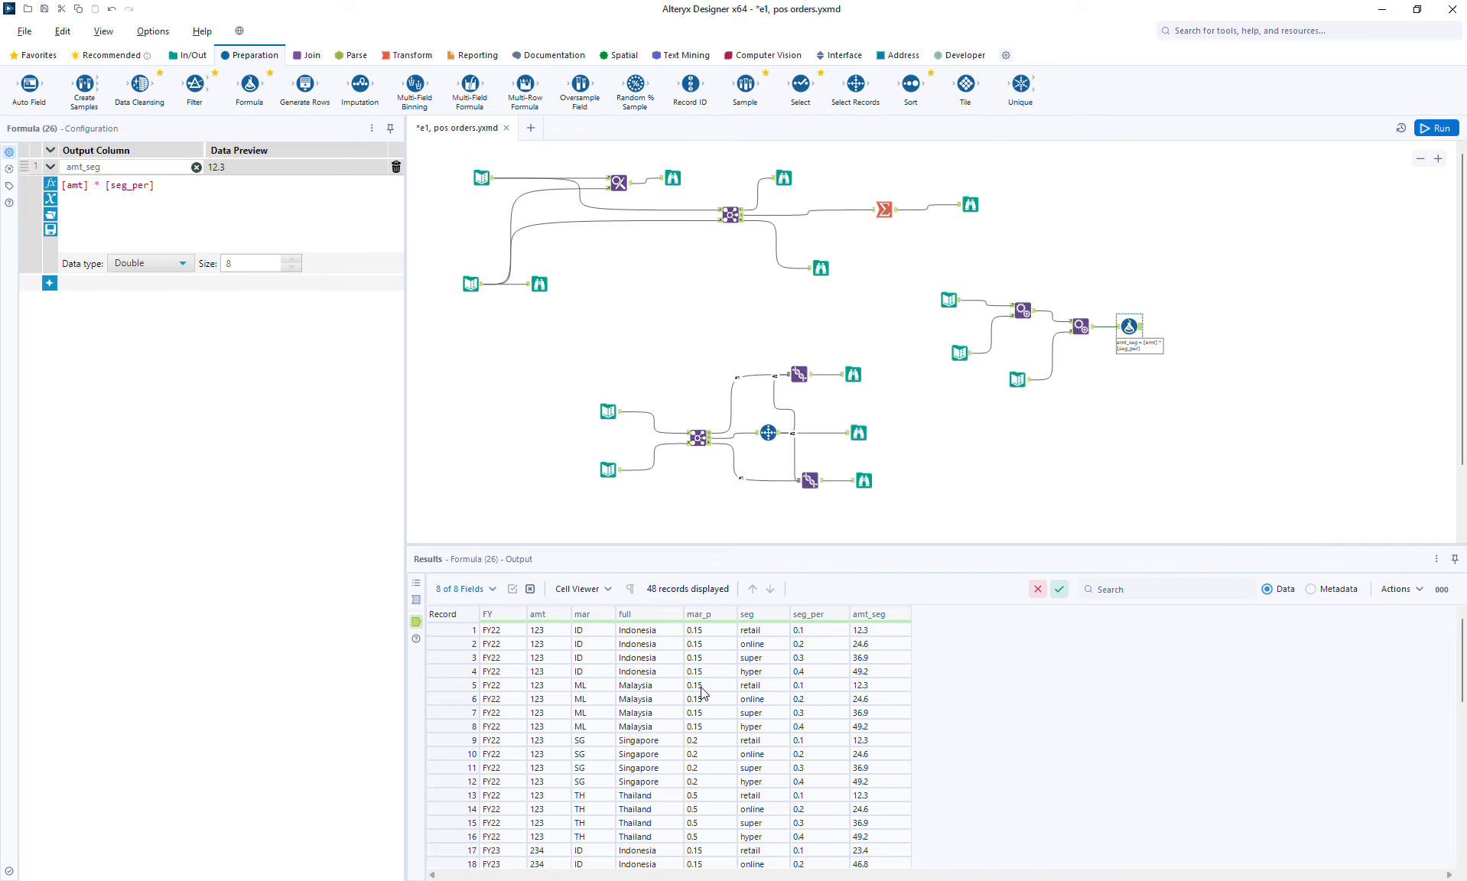
# - Add a second output column named amt_mar_seg to the Formula tool
pyautogui.click(49, 283)
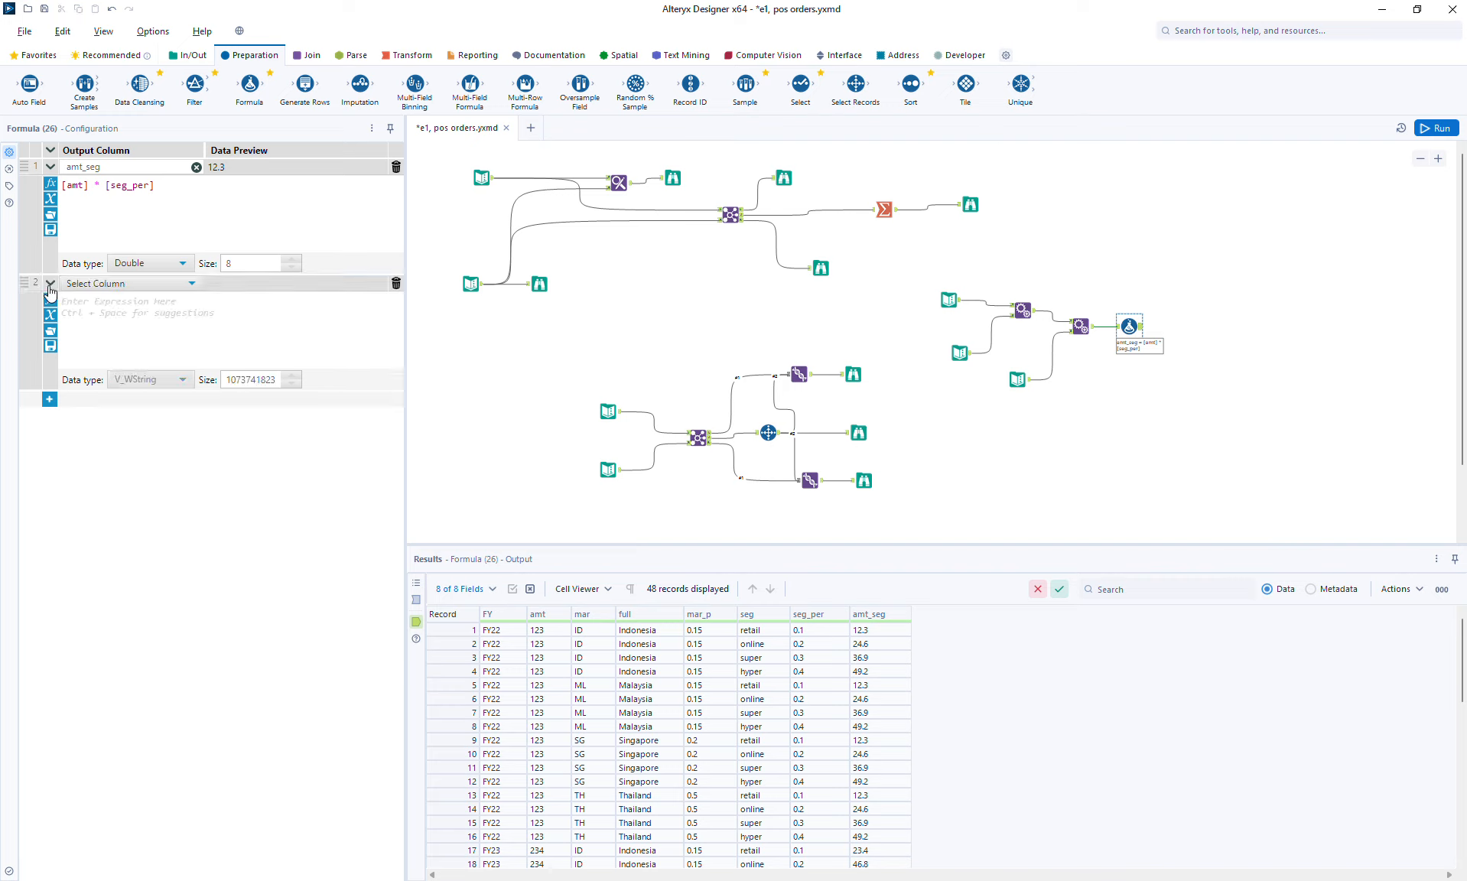
pyautogui.click(76, 283)
pyautogui.write('am')
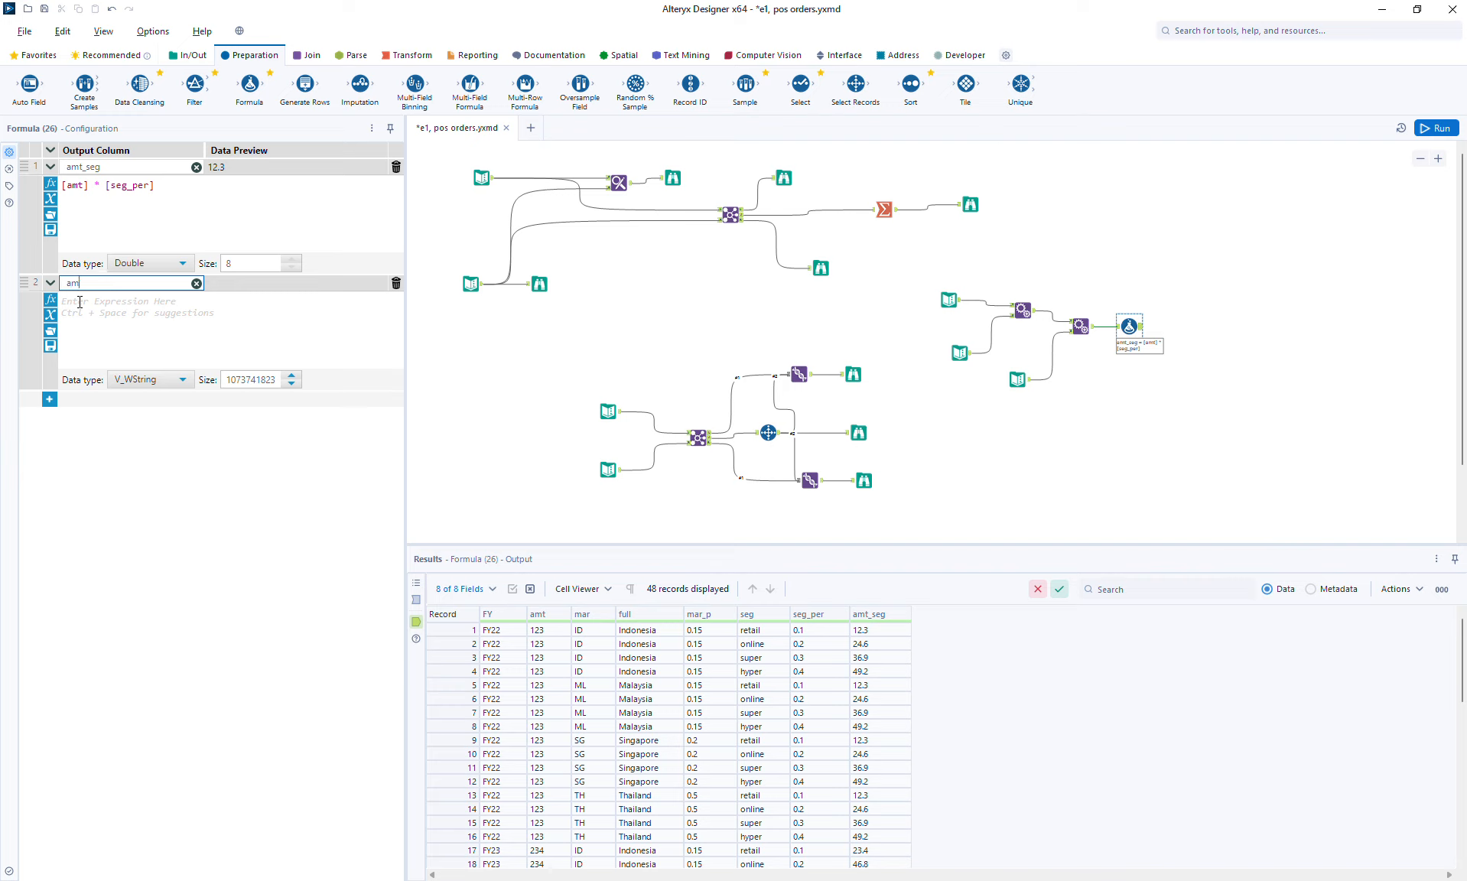
pyautogui.write('t_mar_seg')
# - Define amt_mar_seg as [amt] * [mar_p] * [seg_per] with the Double data type
pyautogui.click(96, 300)
pyautogui.write('[amt]')
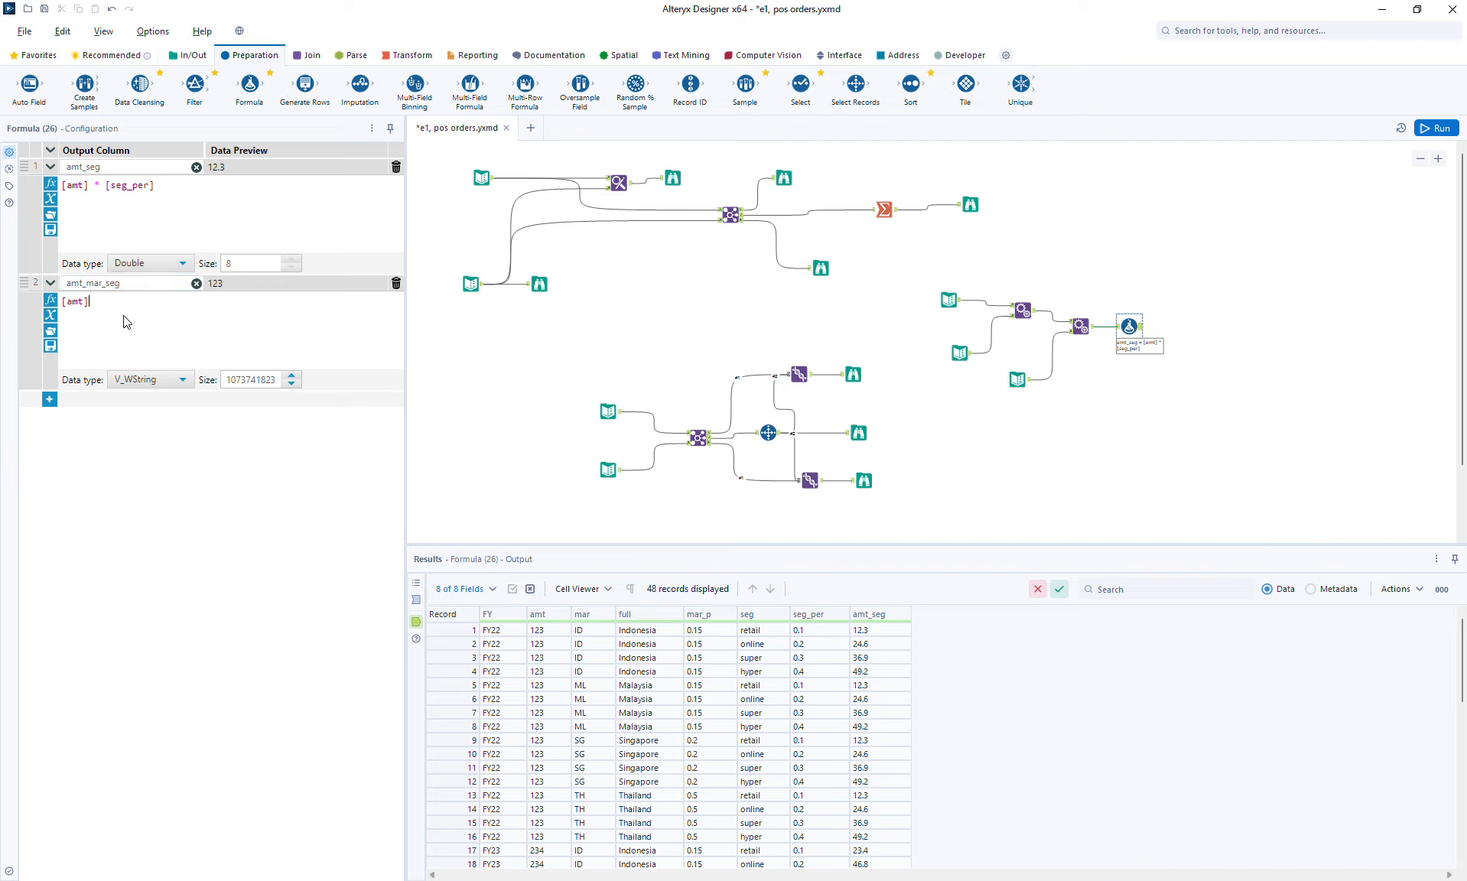
pyautogui.write(' * [')
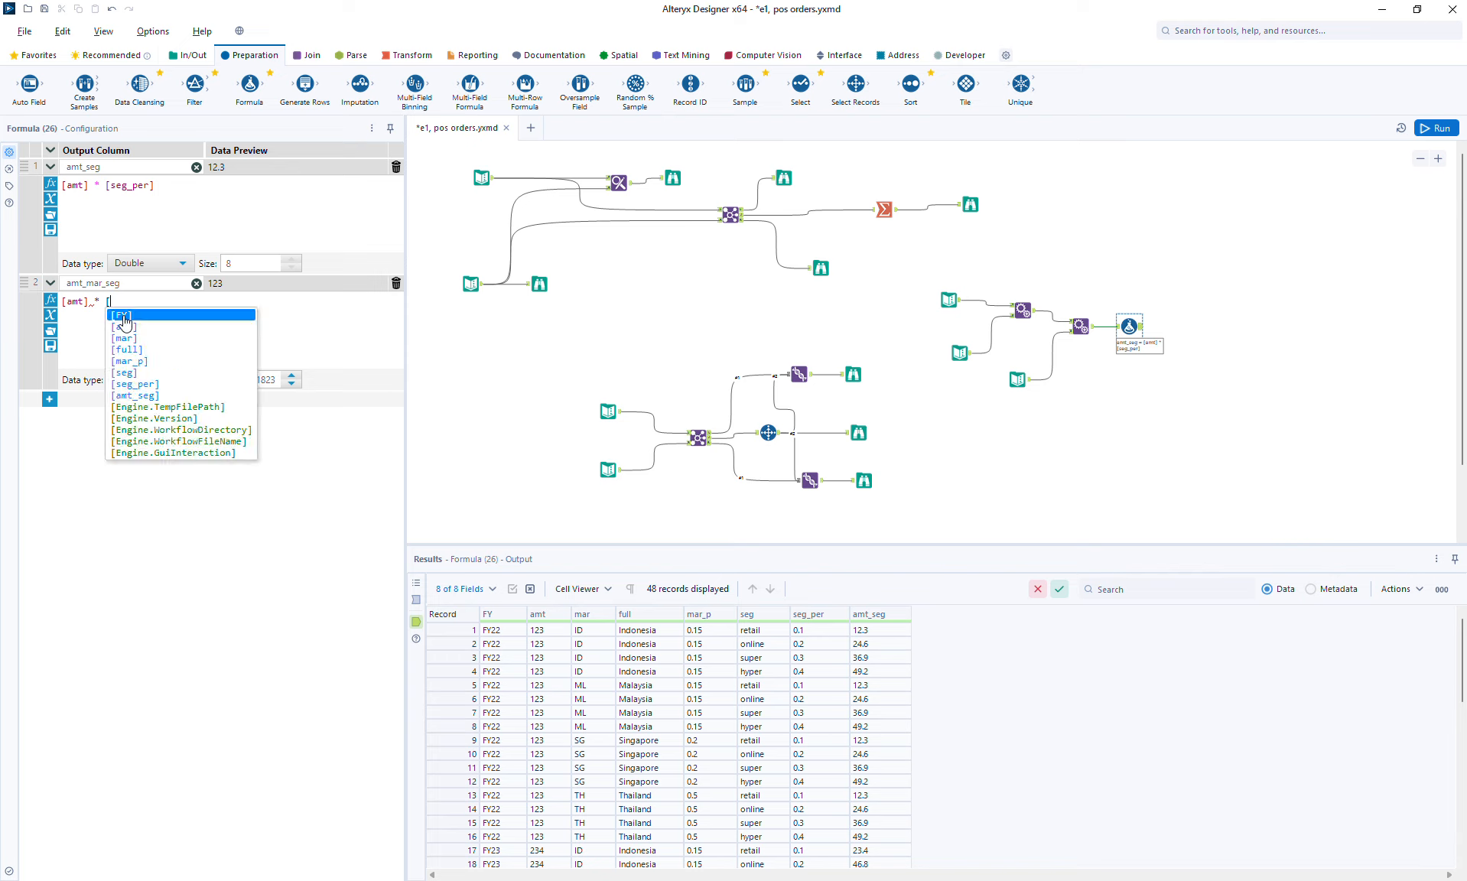
pyautogui.press('Down')
pyautogui.press('Down')
pyautogui.press('Down')
pyautogui.press('Down')
pyautogui.press('Return')
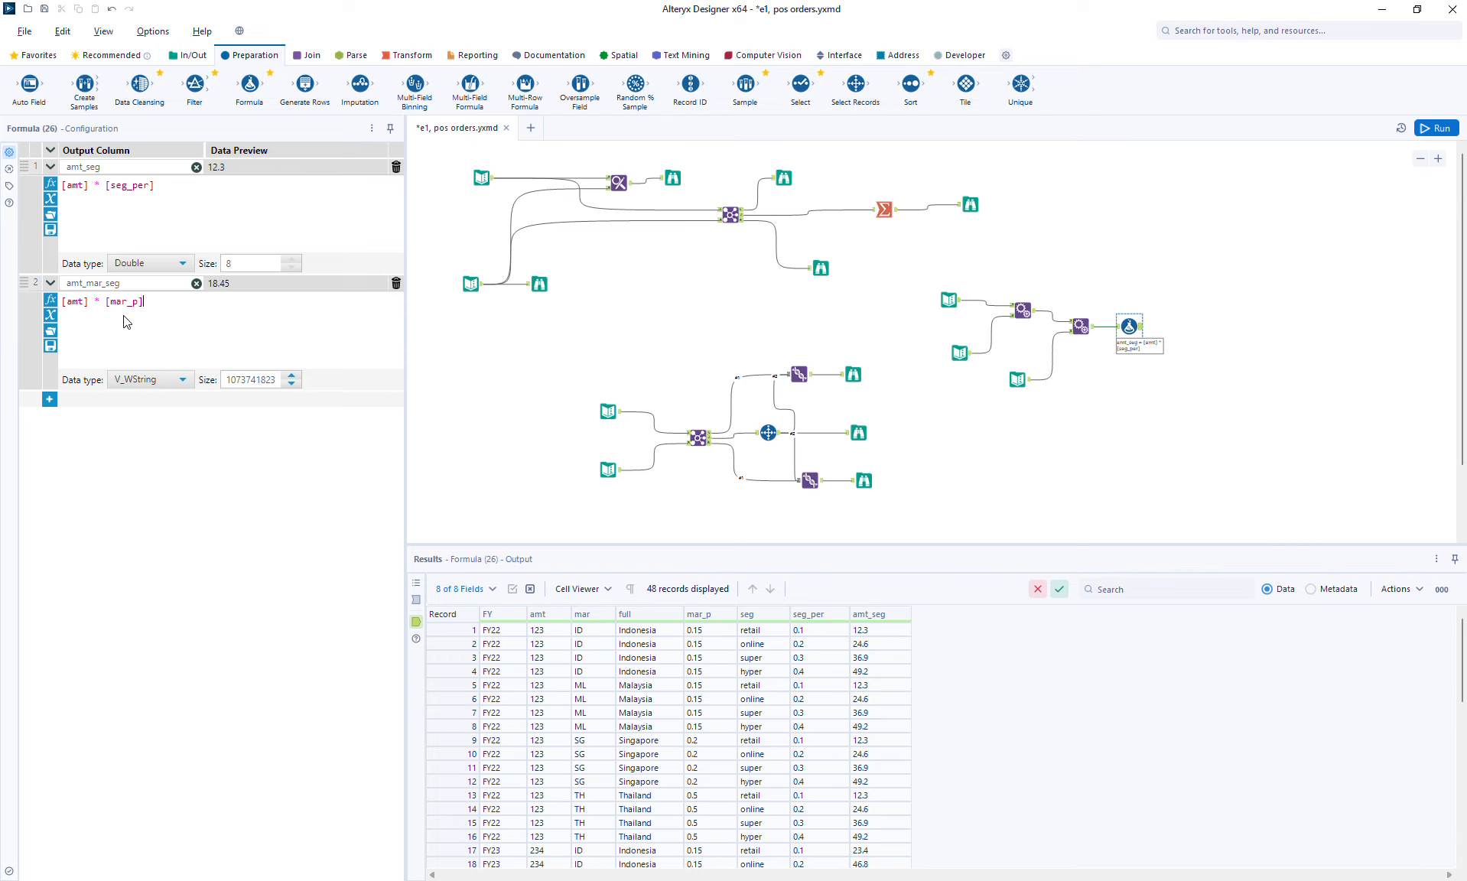
pyautogui.write('* [')
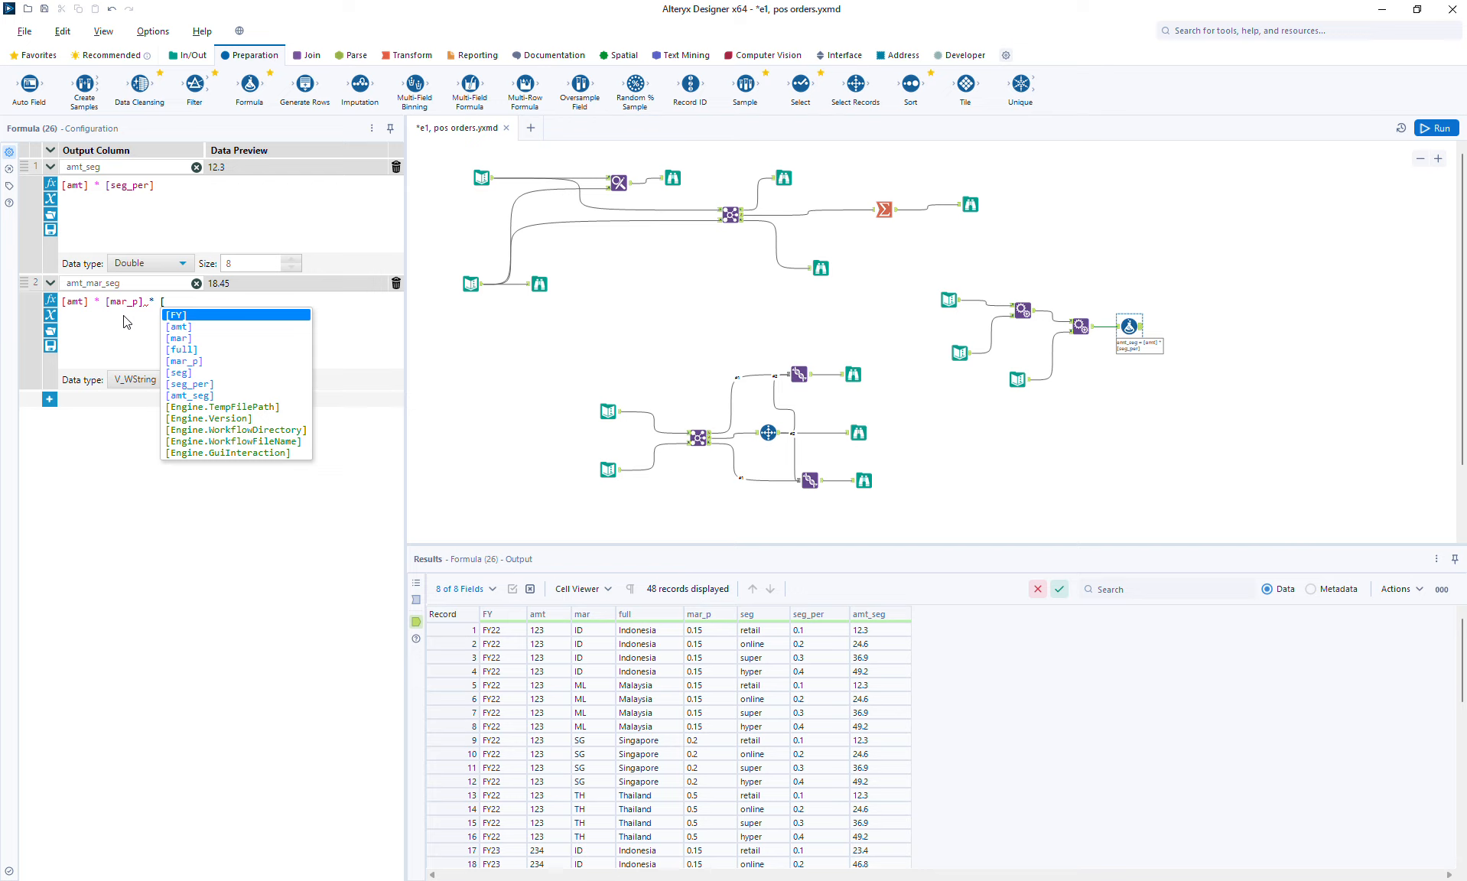
pyautogui.press('Down')
pyautogui.press('Down')
pyautogui.press('Down')
pyautogui.press('Down')
pyautogui.press('Down')
pyautogui.press('Down')
pyautogui.press('Return')
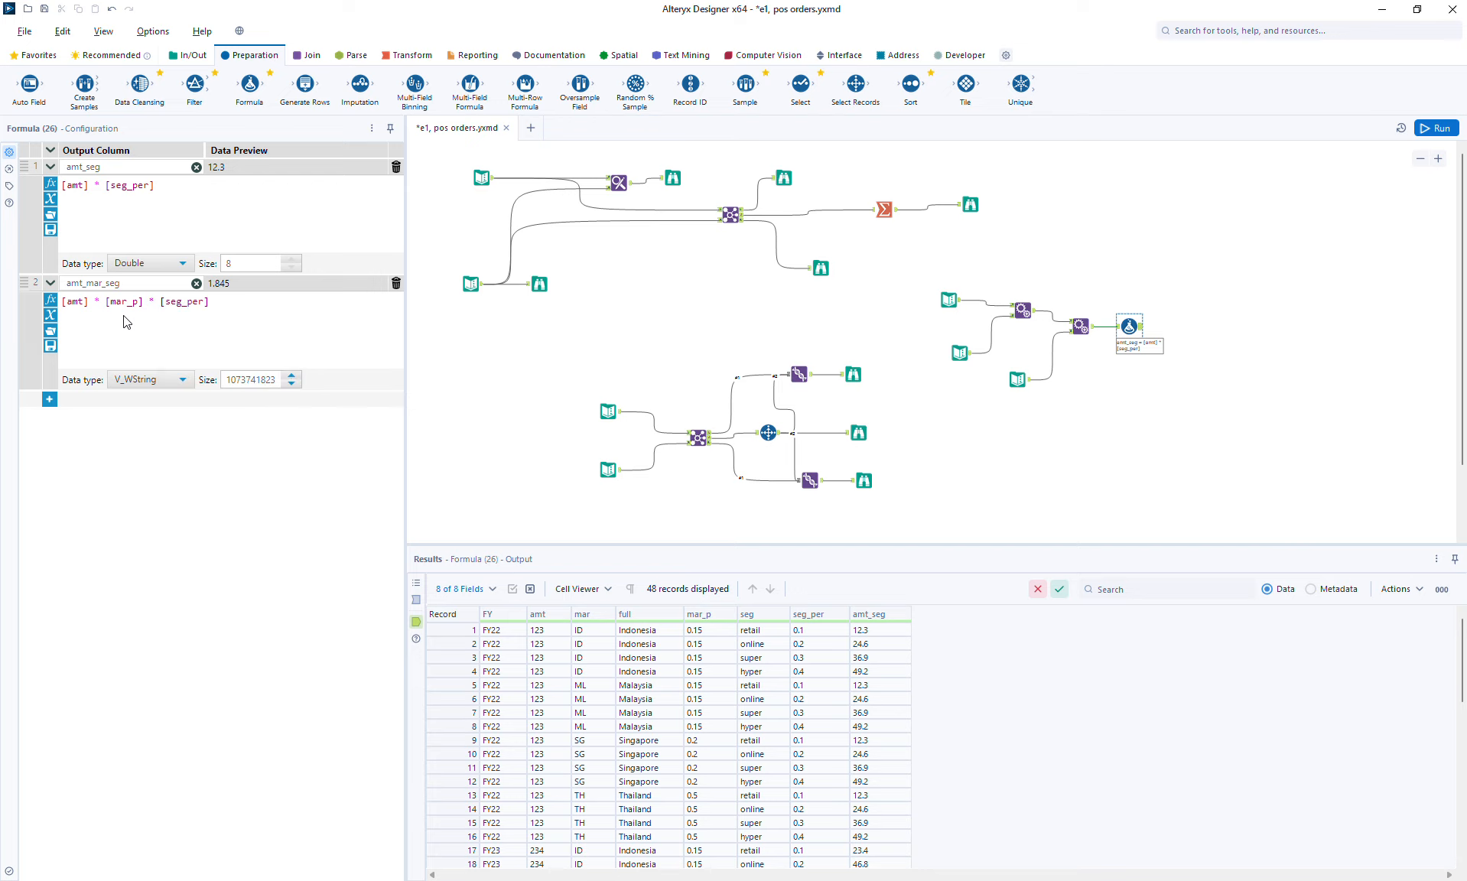
pyautogui.click(141, 379)
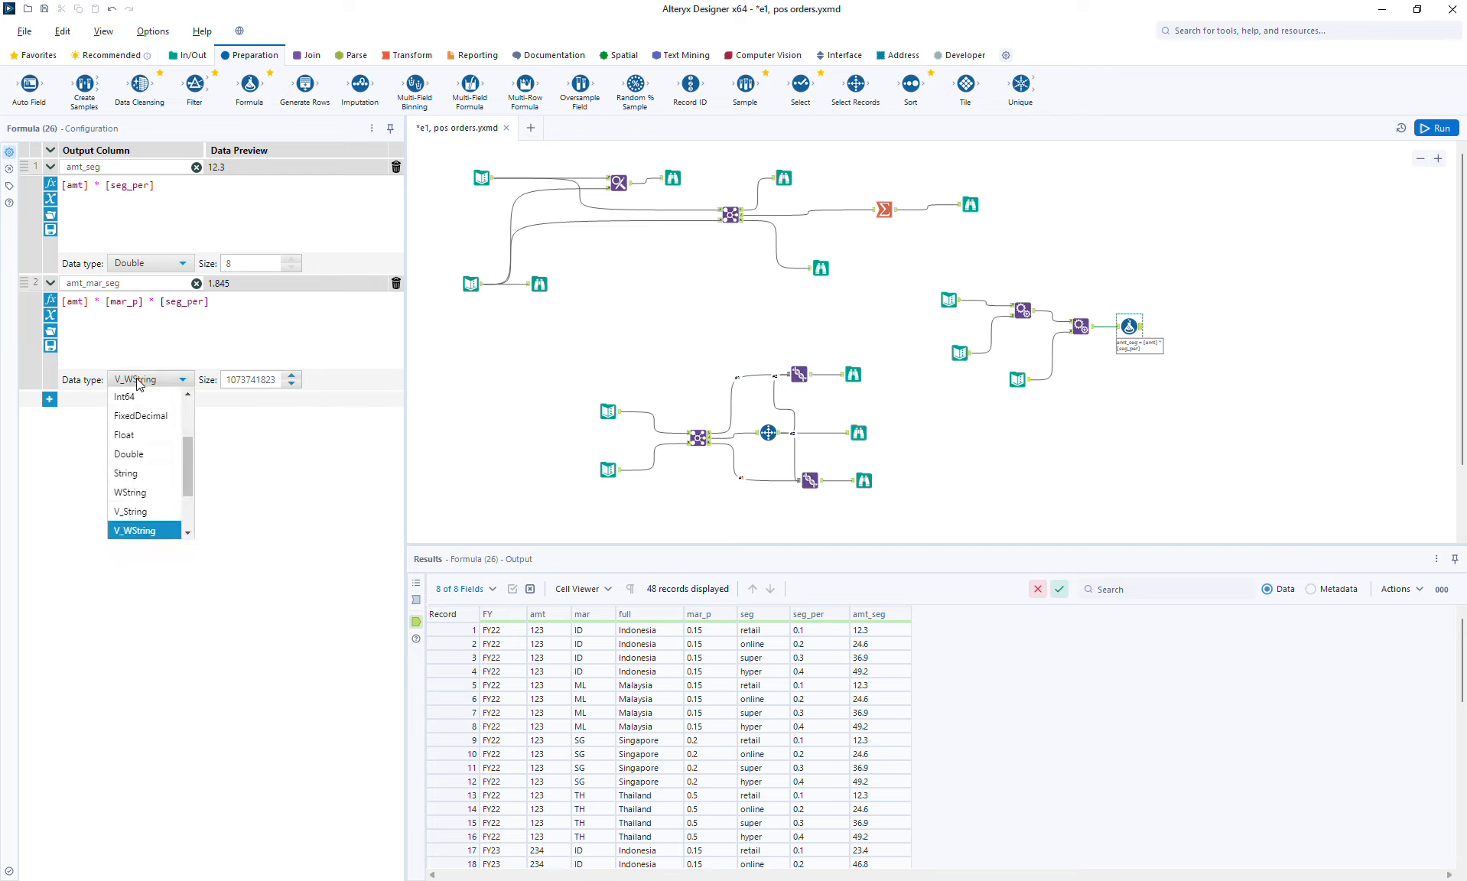
pyautogui.click(130, 454)
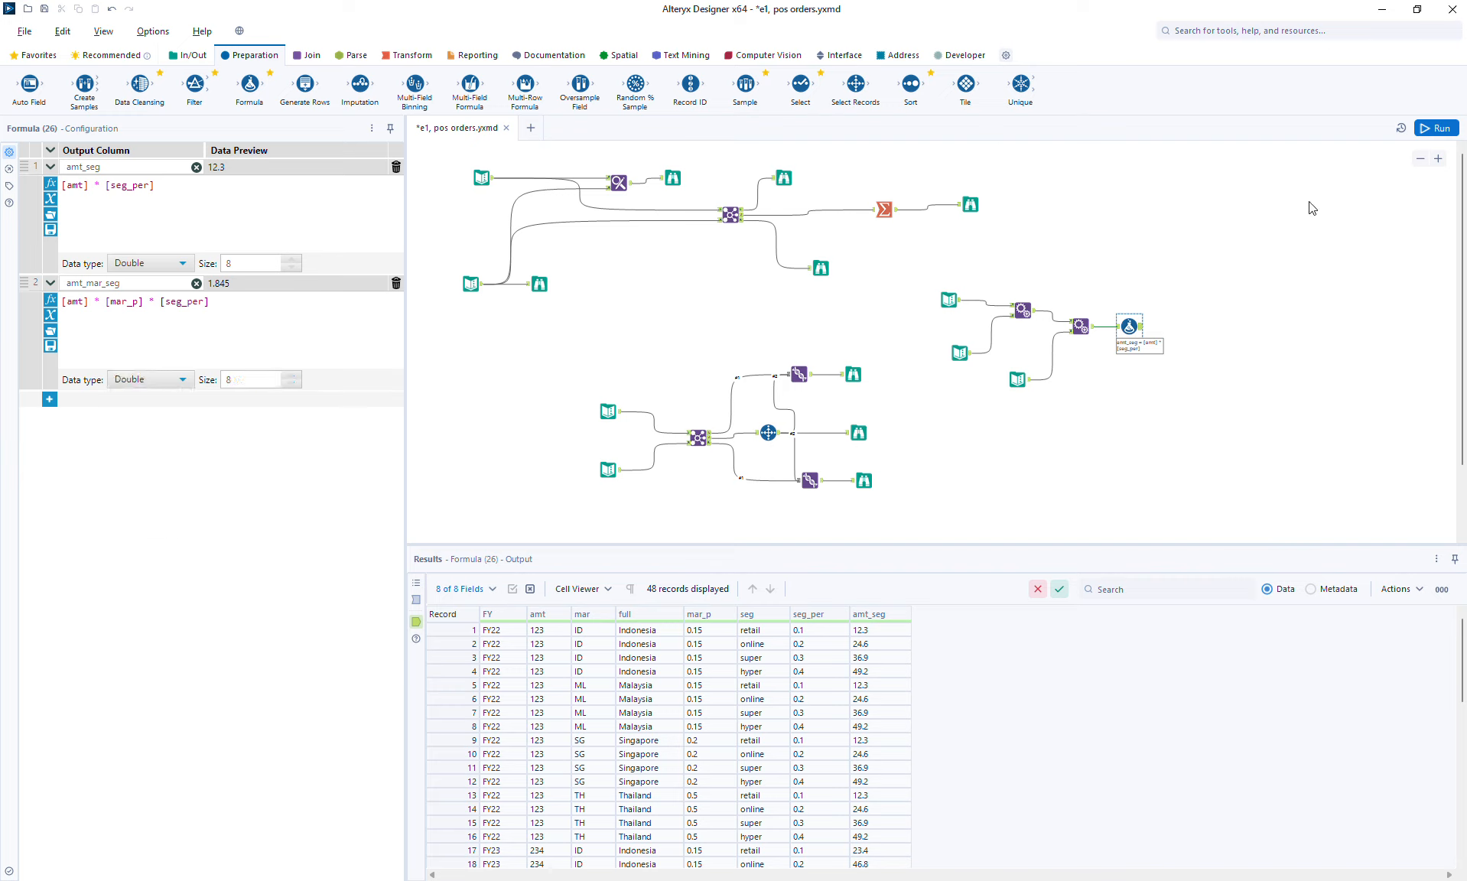
# - Run the workflow and review the amt_mar_seg values across fiscal years, markets and segments in the Formula output
pyautogui.click(1142, 331)
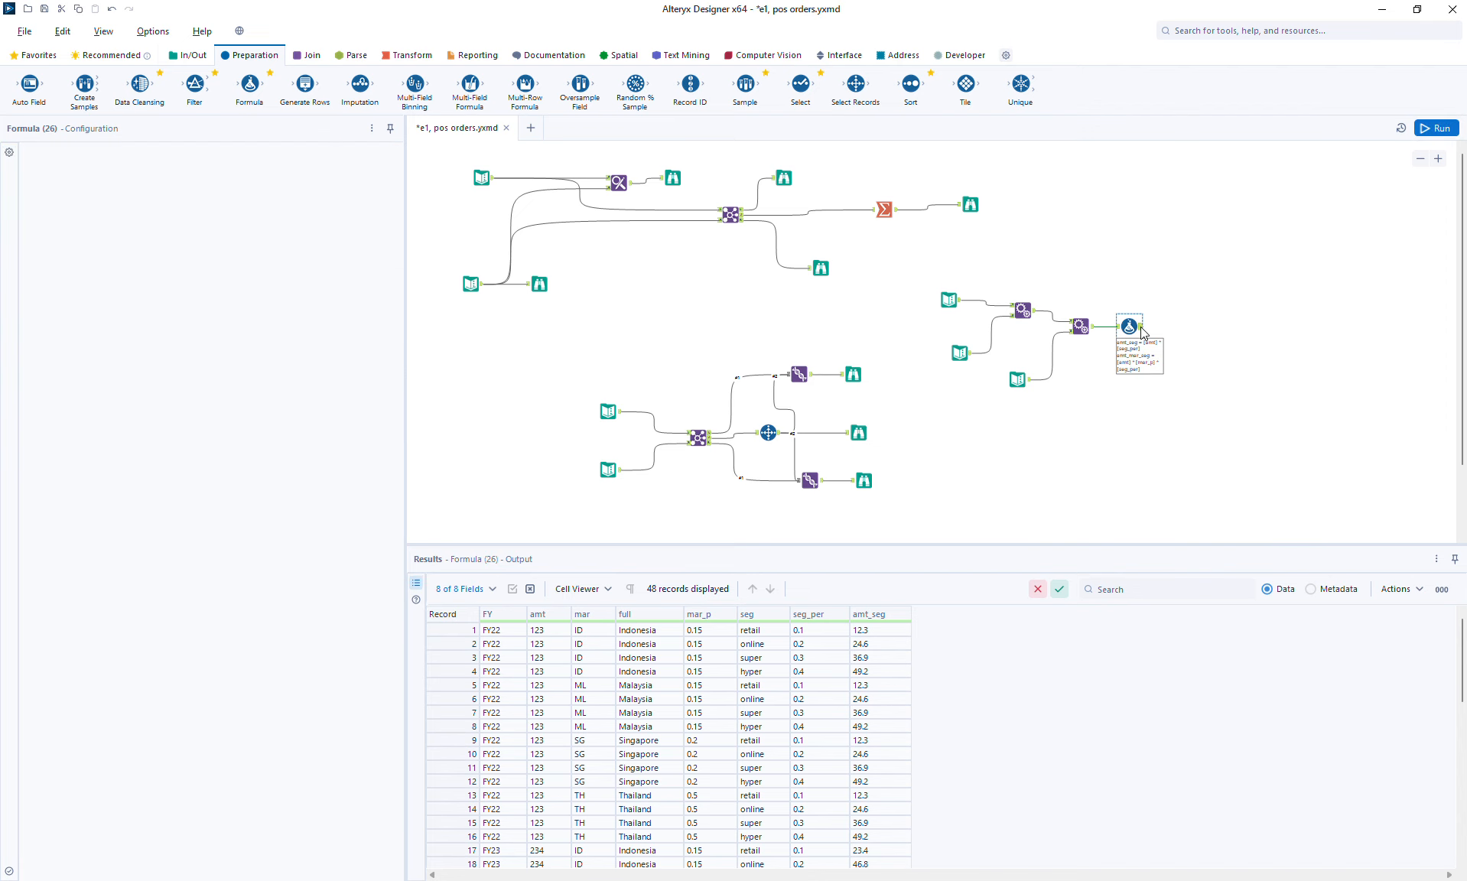
pyautogui.hotkey('ctrl', 'r')
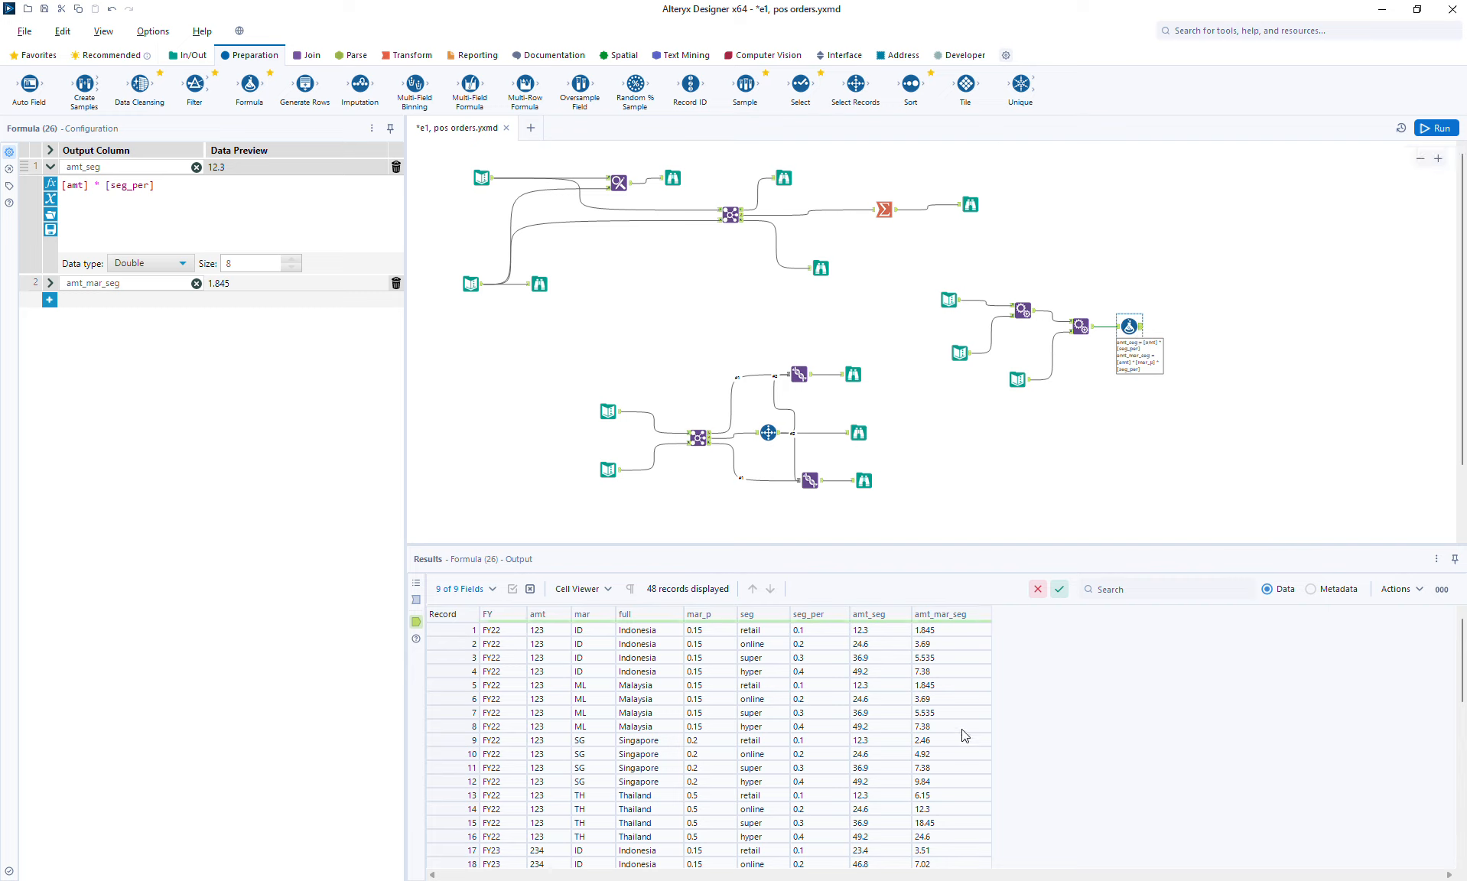
pyautogui.scroll(-10, 1464, 662)
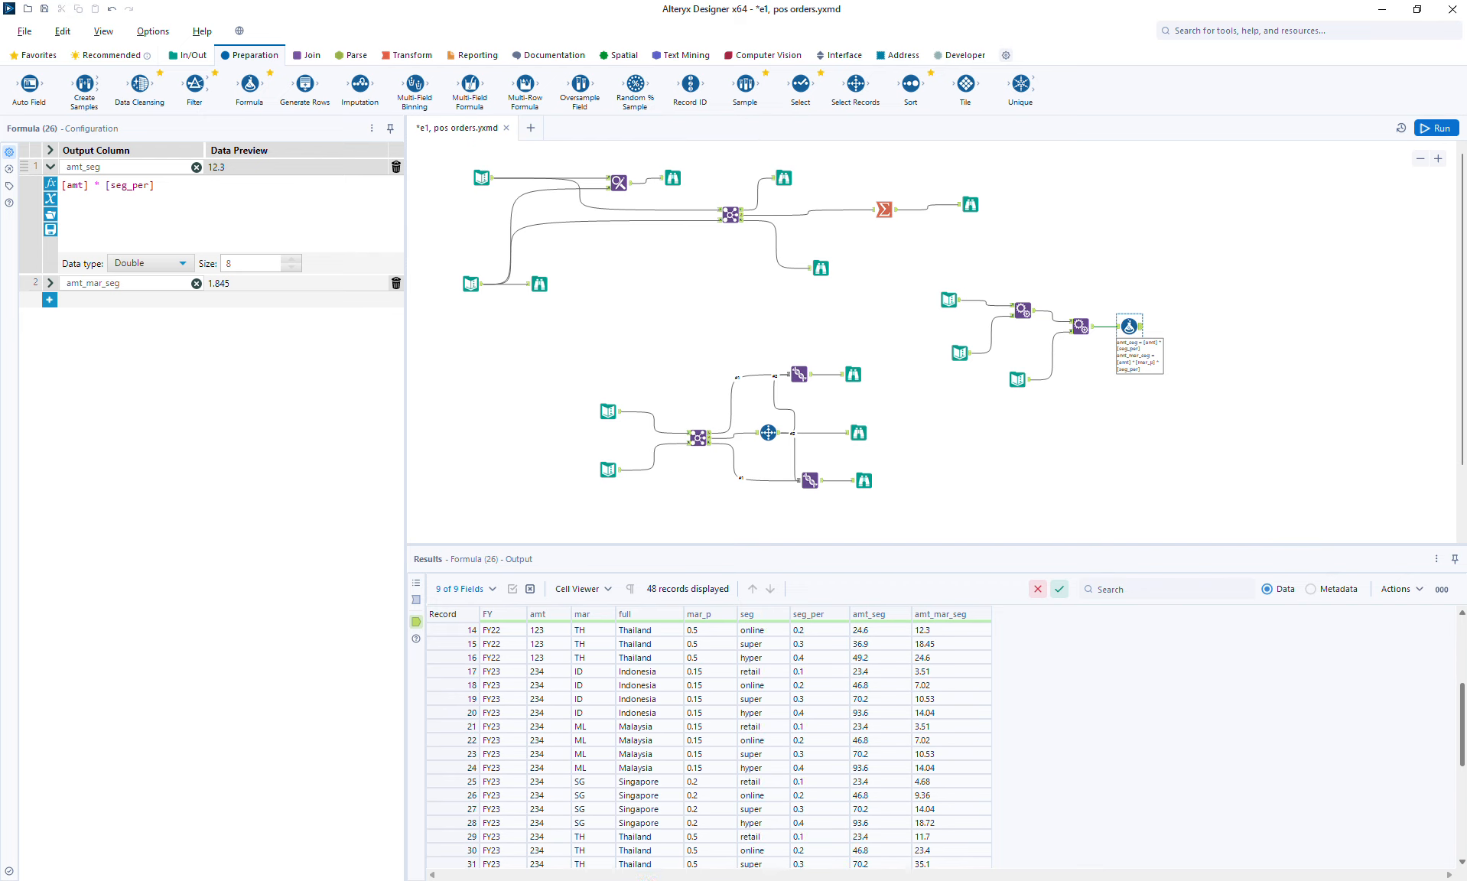
pyautogui.moveTo(1464, 818); pyautogui.dragTo(1408, 635)
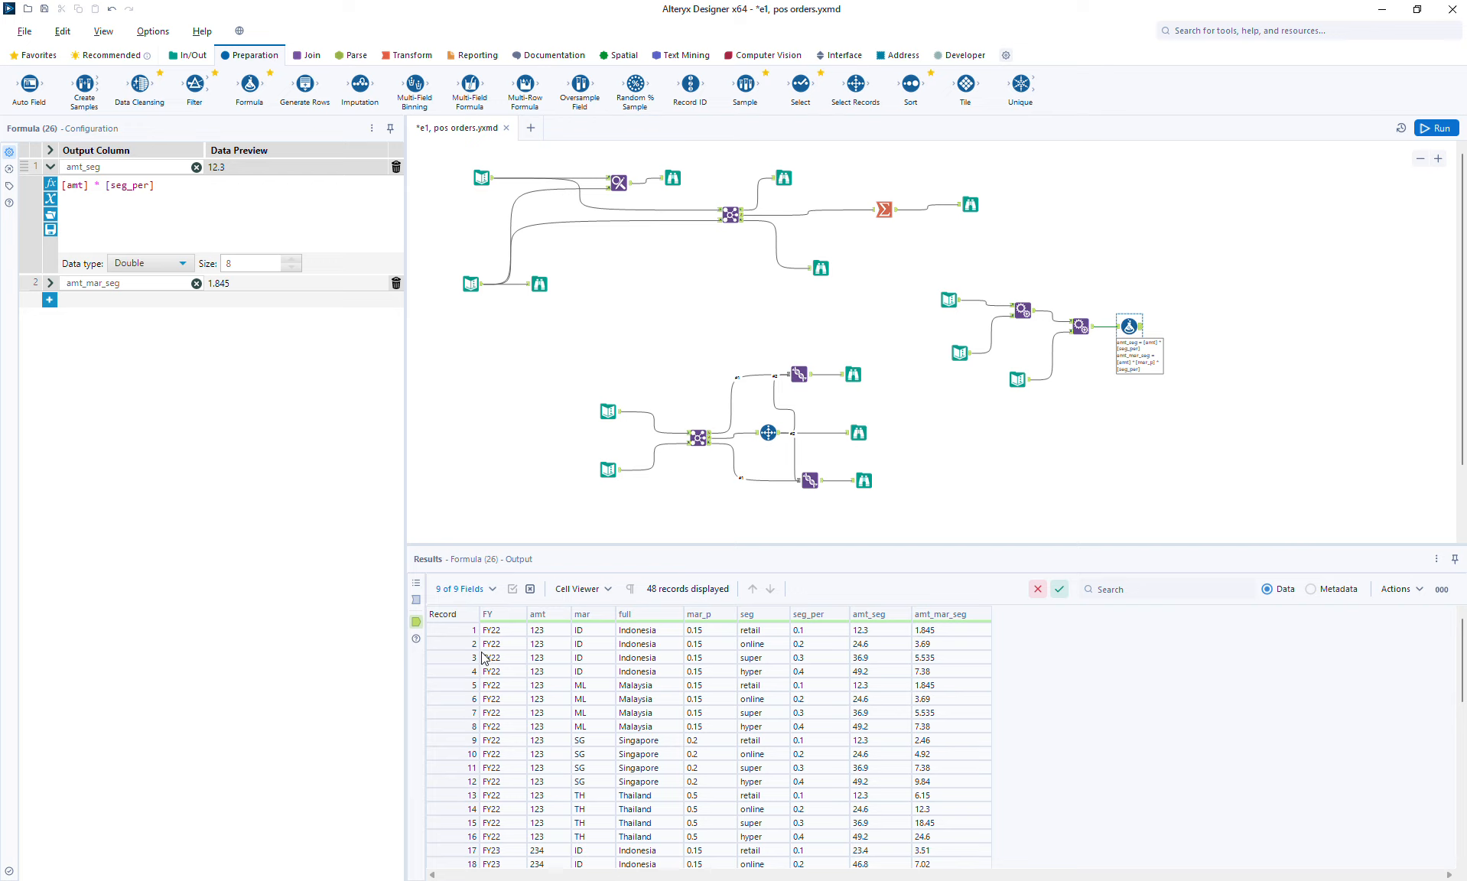
# - Add a Summarize tool connected to the Formula tool's output
pyautogui.click(953, 301)
pyautogui.click(407, 55)
pyautogui.moveTo(250, 84); pyautogui.dragTo(1182, 258)
# - Configure the Summarize tool to group by FY and sum amt_mar_seg
pyautogui.click(66, 193)
pyautogui.click(204, 494)
pyautogui.click(200, 510)
pyautogui.click(85, 327)
pyautogui.click(203, 493)
pyautogui.click(195, 527)
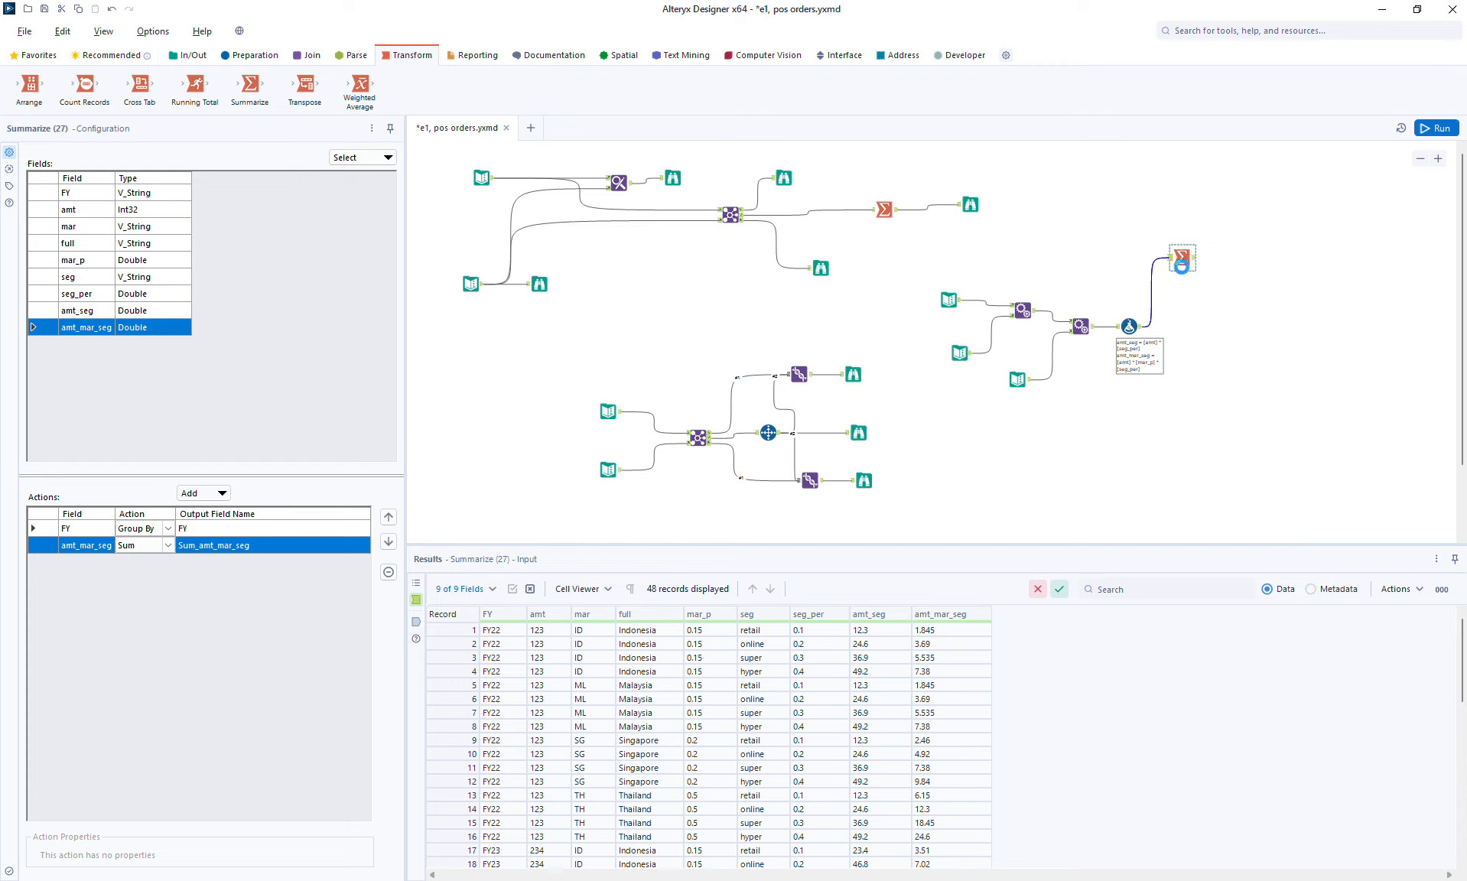
# - Attach a Browse to the Summarize tool, run the workflow, and check the yearly sums and the market percentages
pyautogui.hotkey('ctrl', 'shift', 'b')
pyautogui.click(1421, 133)
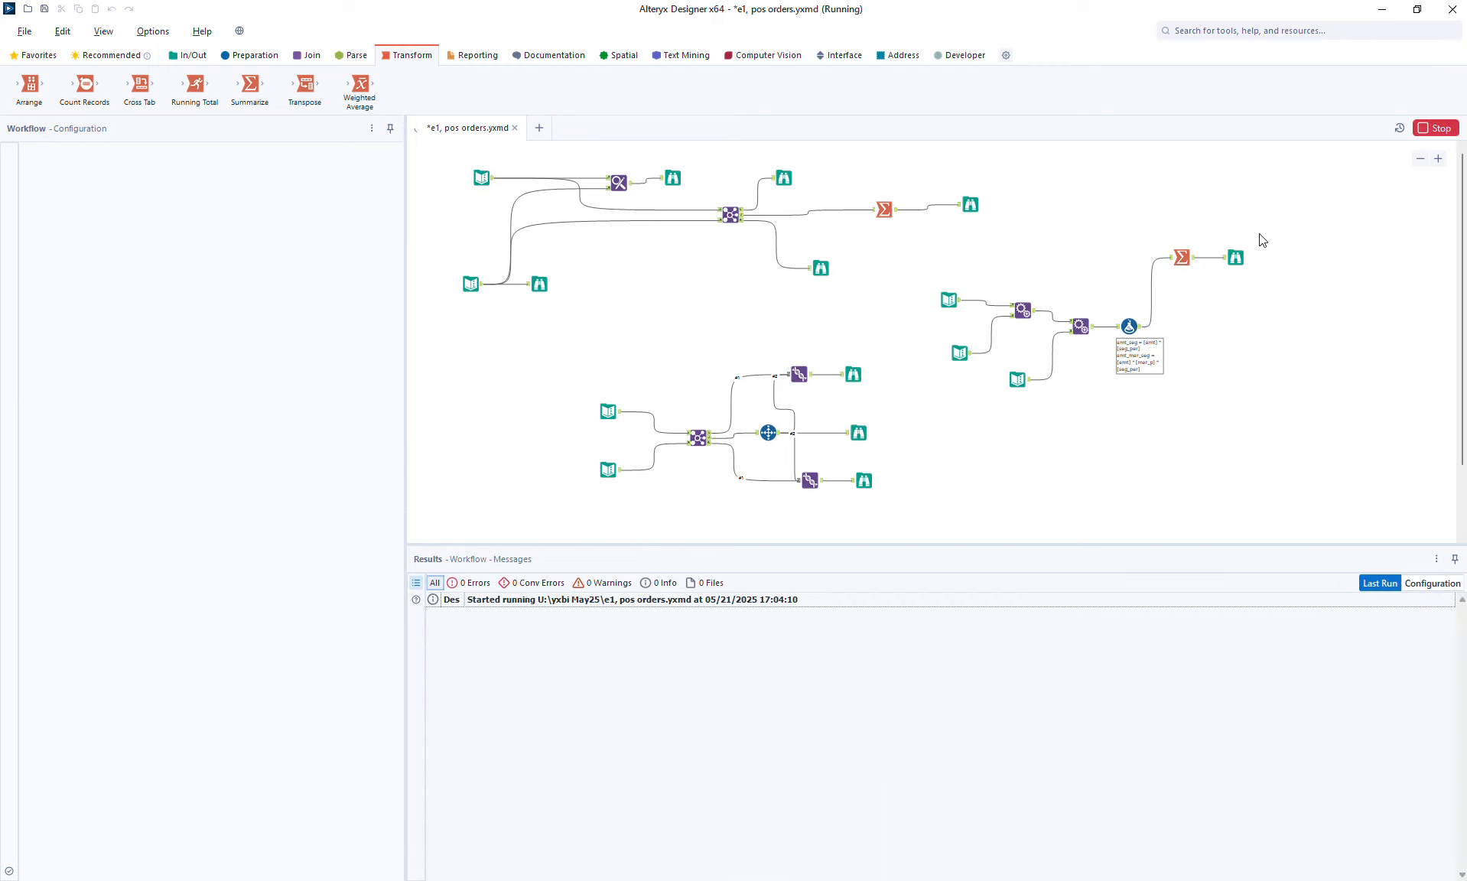
pyautogui.click(1236, 257)
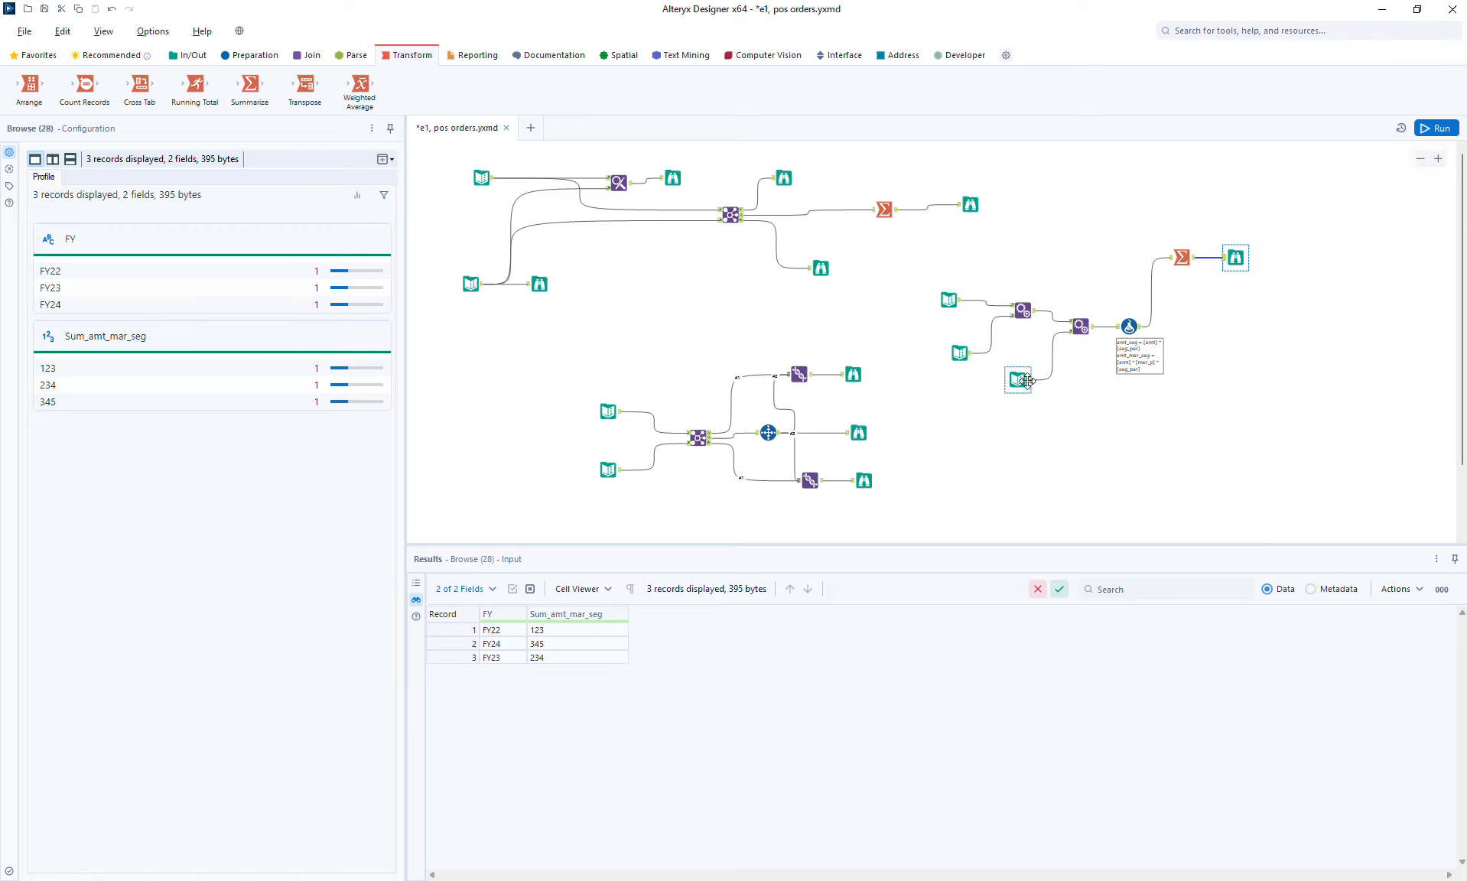
pyautogui.click(961, 354)
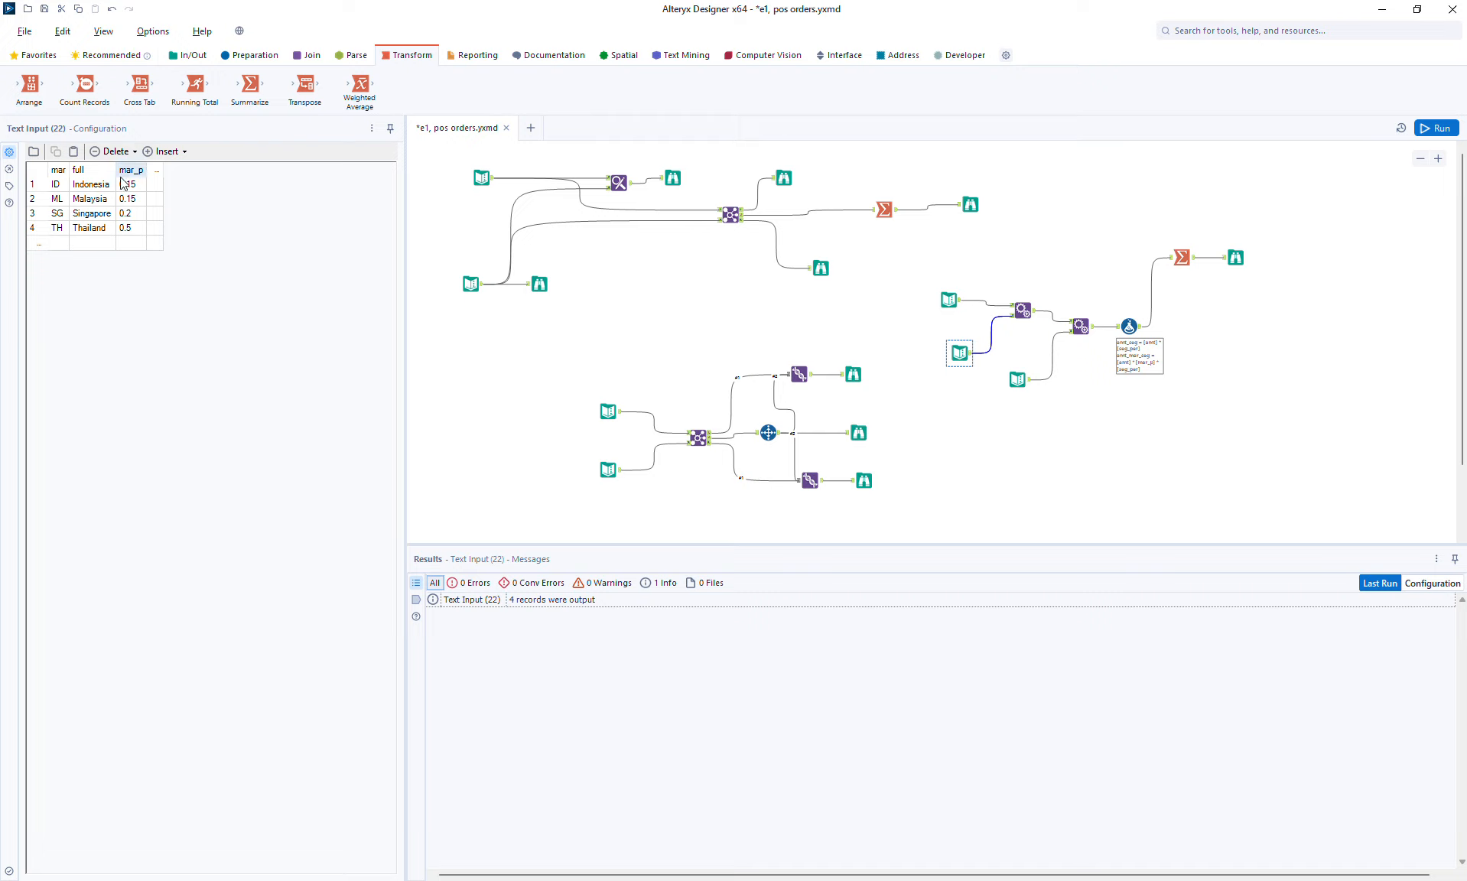
# - Add a Cross Tab tool after the Formula tool, grouping by mar and seg with FY as the column headers
pyautogui.moveTo(139, 84); pyautogui.dragTo(1203, 348)
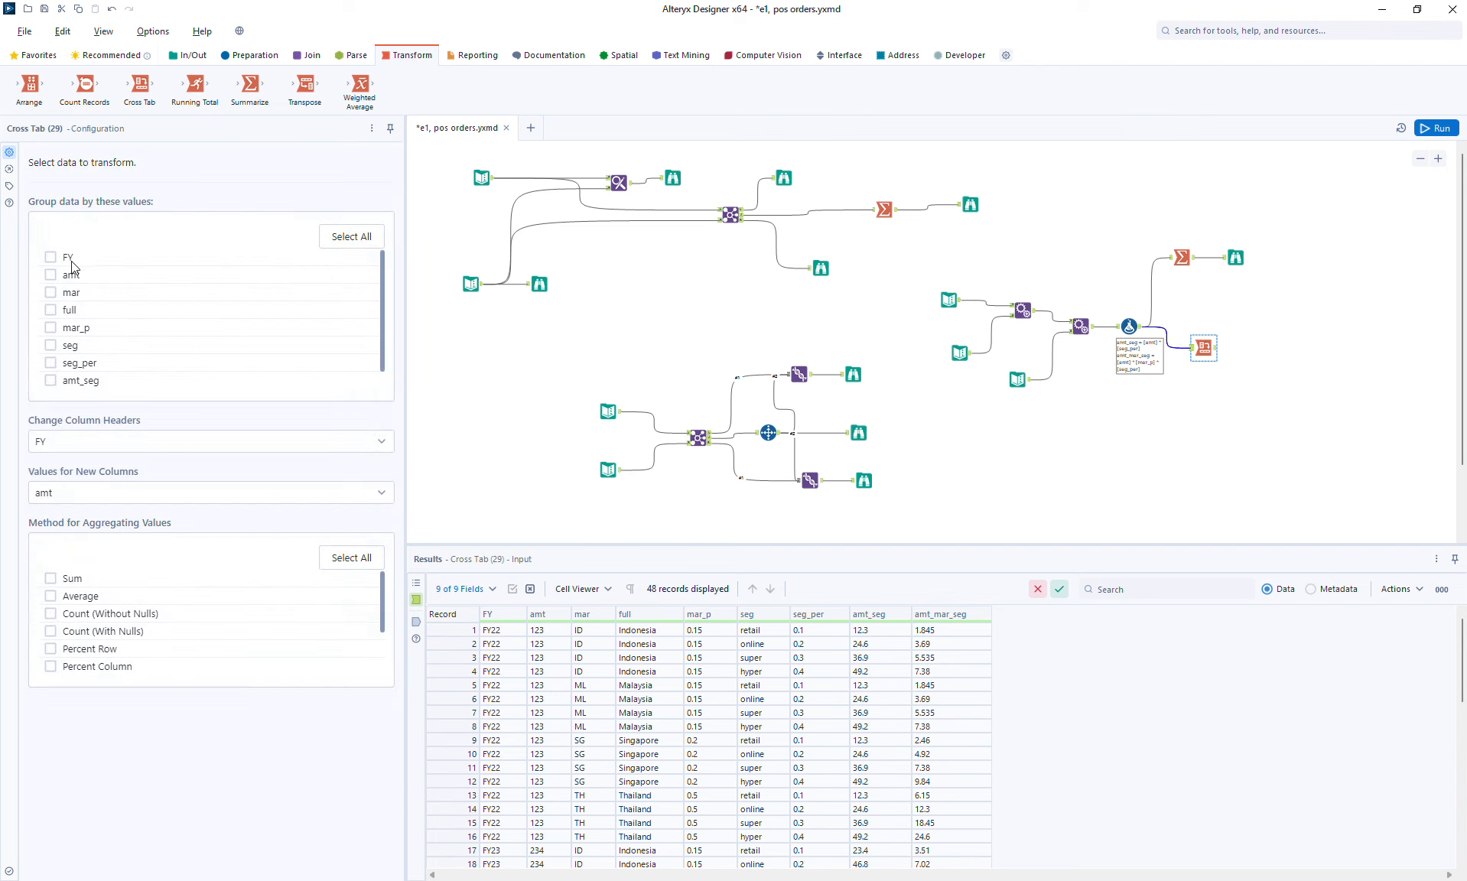
pyautogui.click(73, 294)
pyautogui.click(72, 346)
pyautogui.click(84, 448)
pyautogui.click(80, 449)
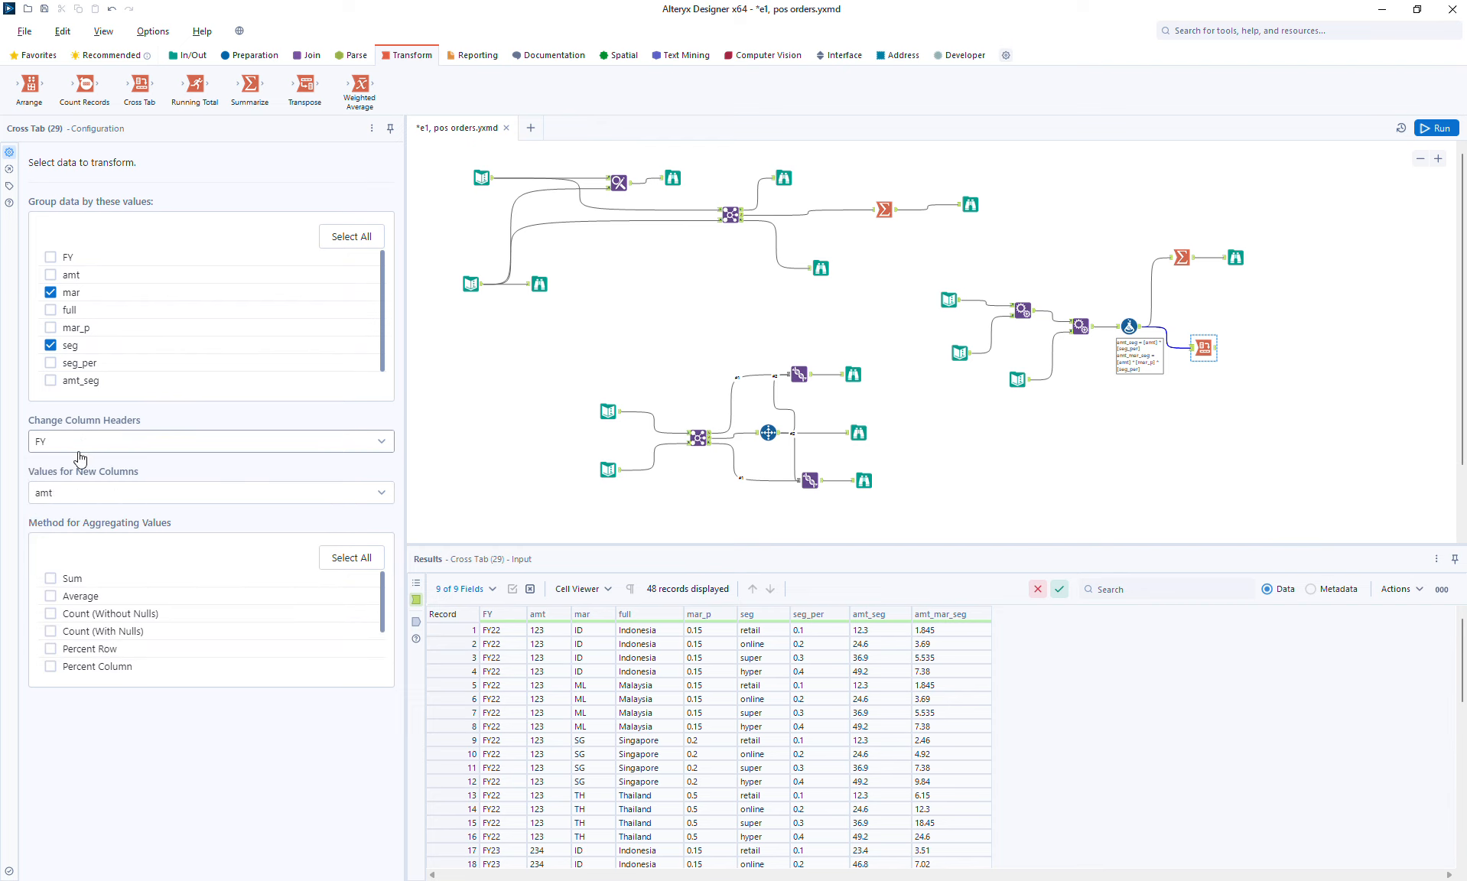
# - Set the Cross Tab's values for new columns to amt_mar_seg, aggregated by Sum
pyautogui.click(85, 493)
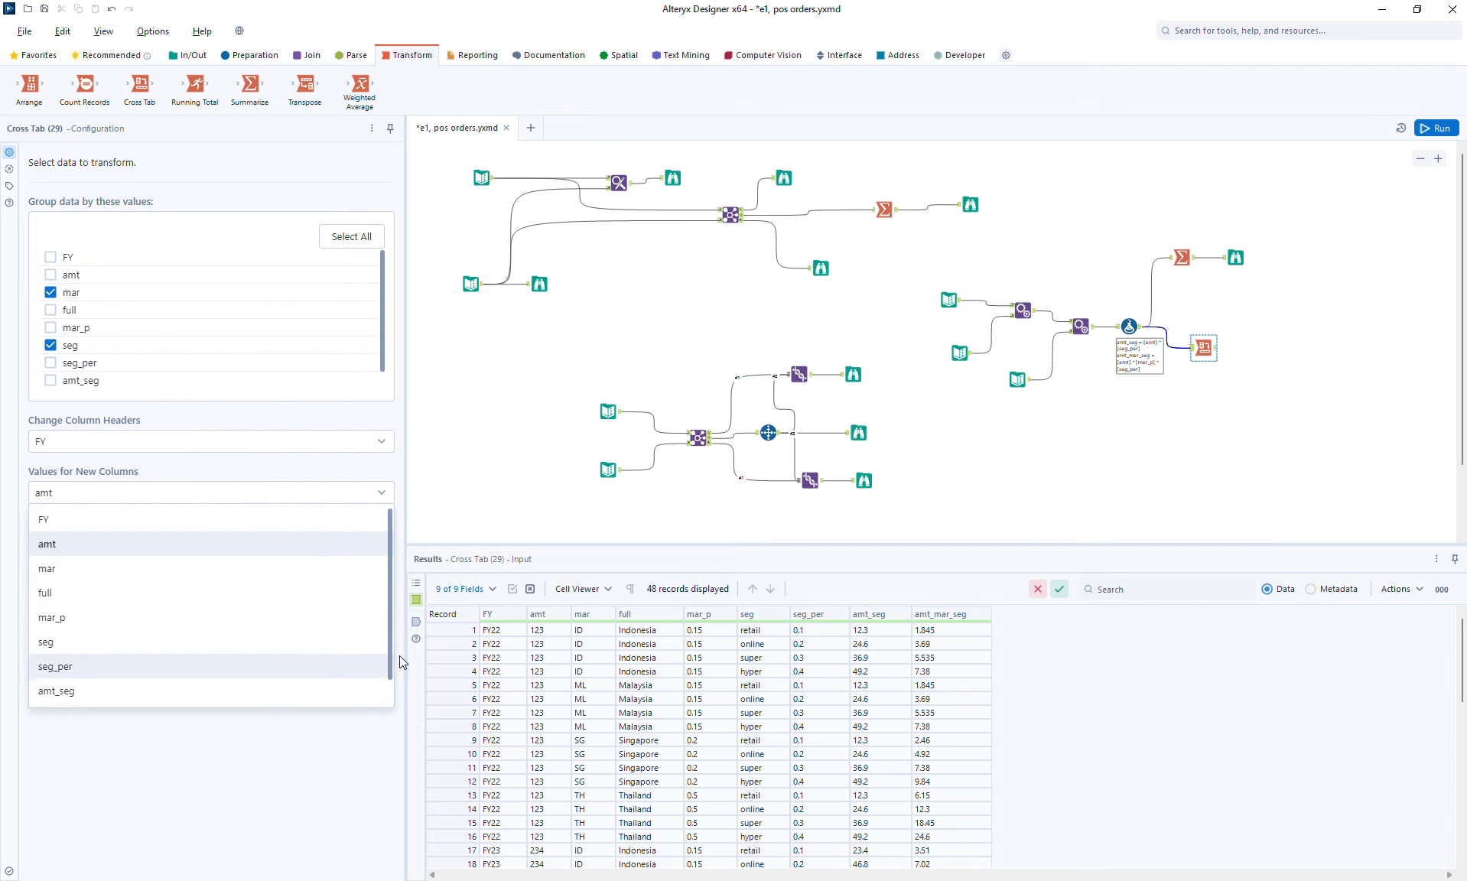
pyautogui.moveTo(396, 635); pyautogui.dragTo(396, 706)
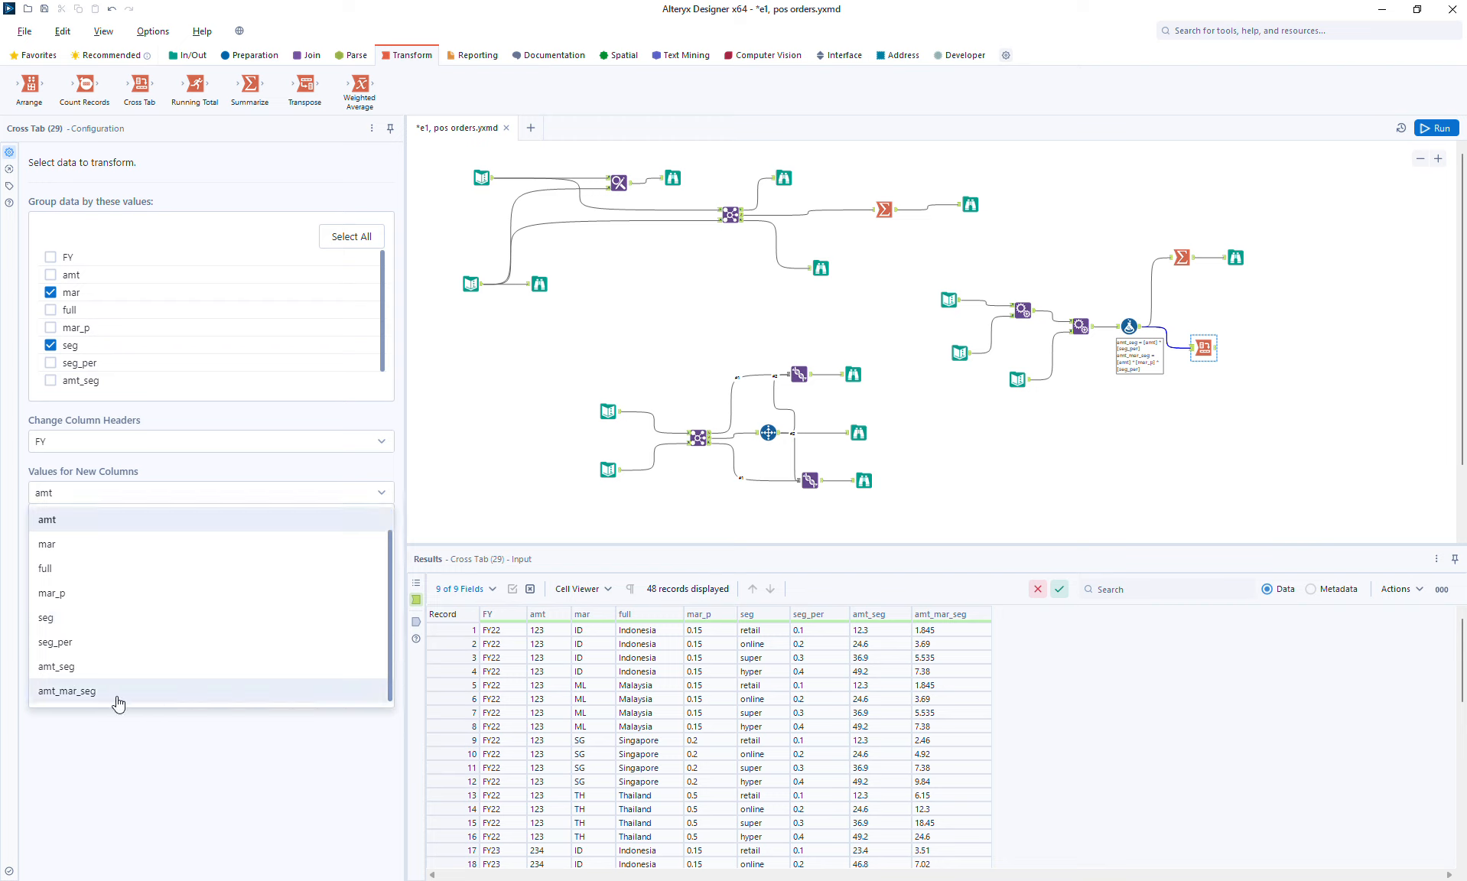
pyautogui.click(72, 693)
pyautogui.click(70, 583)
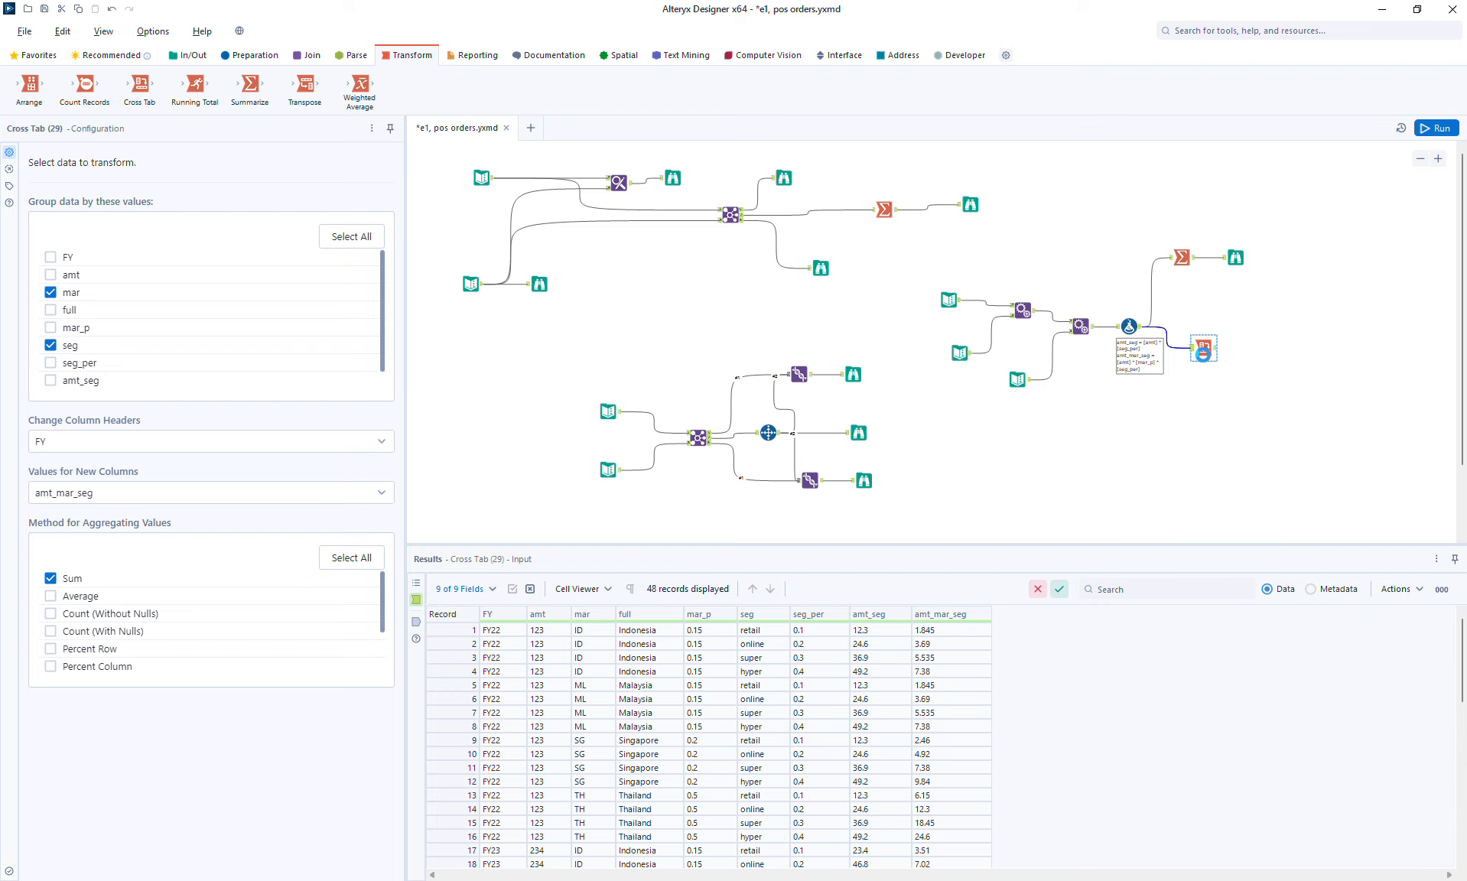
# - Attach a Browse to the Cross Tab, run the workflow, and review the amounts by market and segment
pyautogui.hotkey('ctrl', 'shift', 'b')
pyautogui.click(1446, 132)
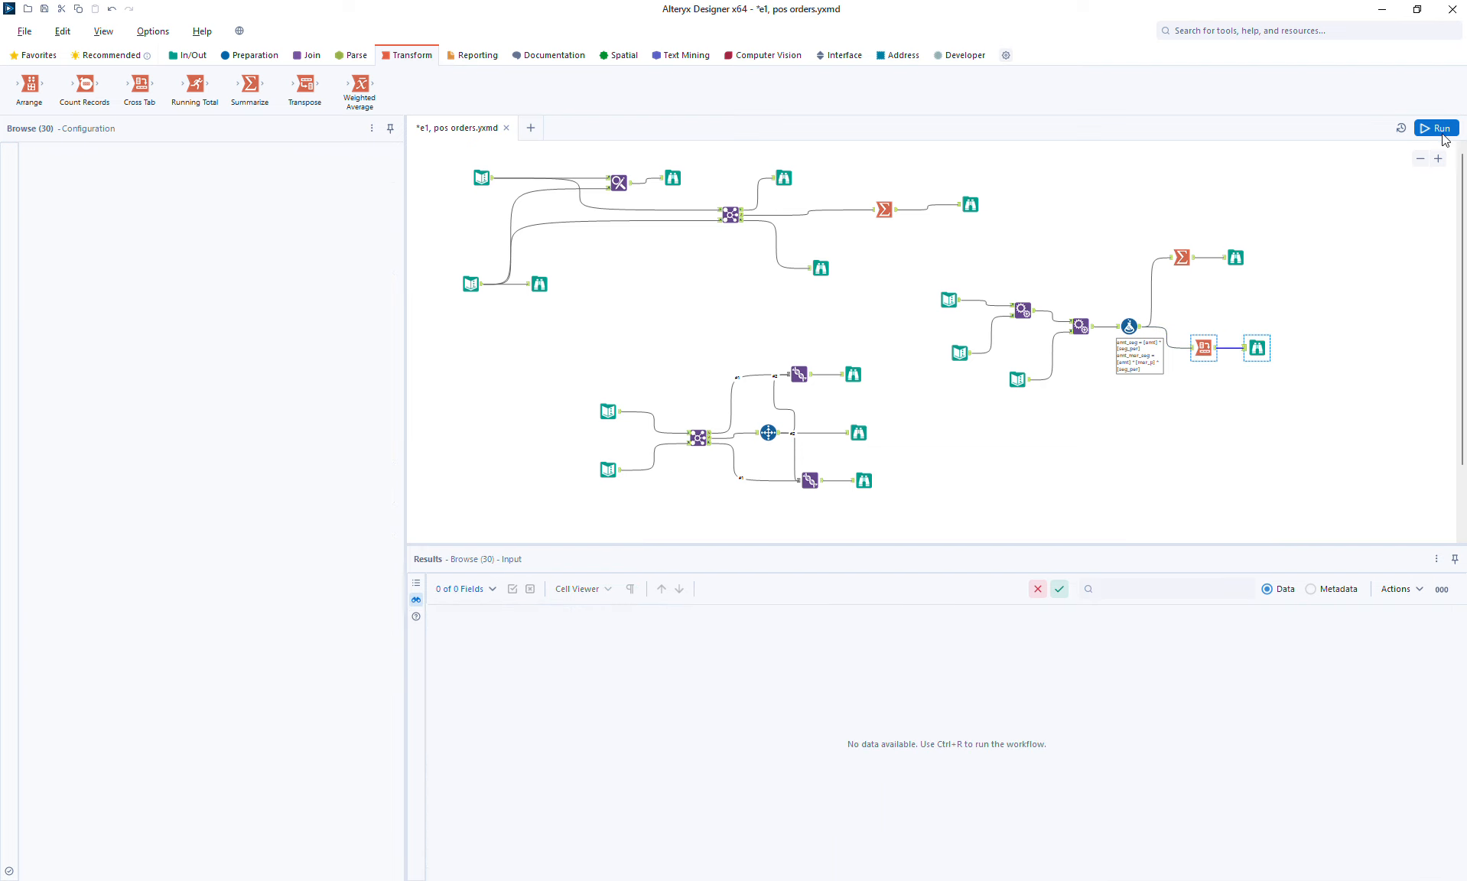
pyautogui.click(1259, 349)
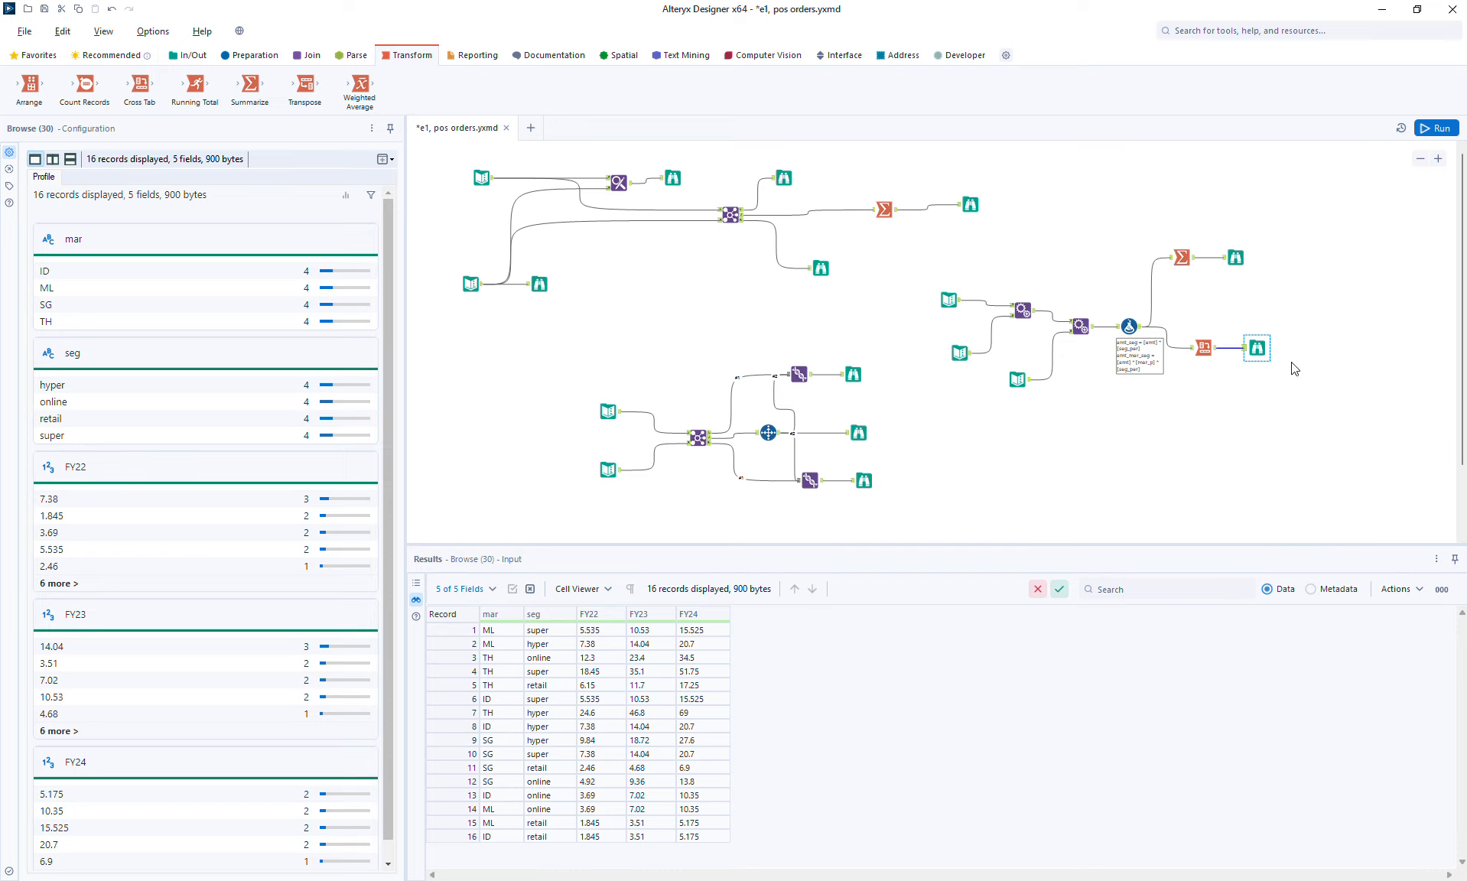
# - Add a totals row to the Cross Tab output, rerun the workflow, and check the totals in its Browse
pyautogui.keyDown('ctrl'); pyautogui.click(1207, 356); pyautogui.keyUp('ctrl')
pyautogui.click(1203, 349)
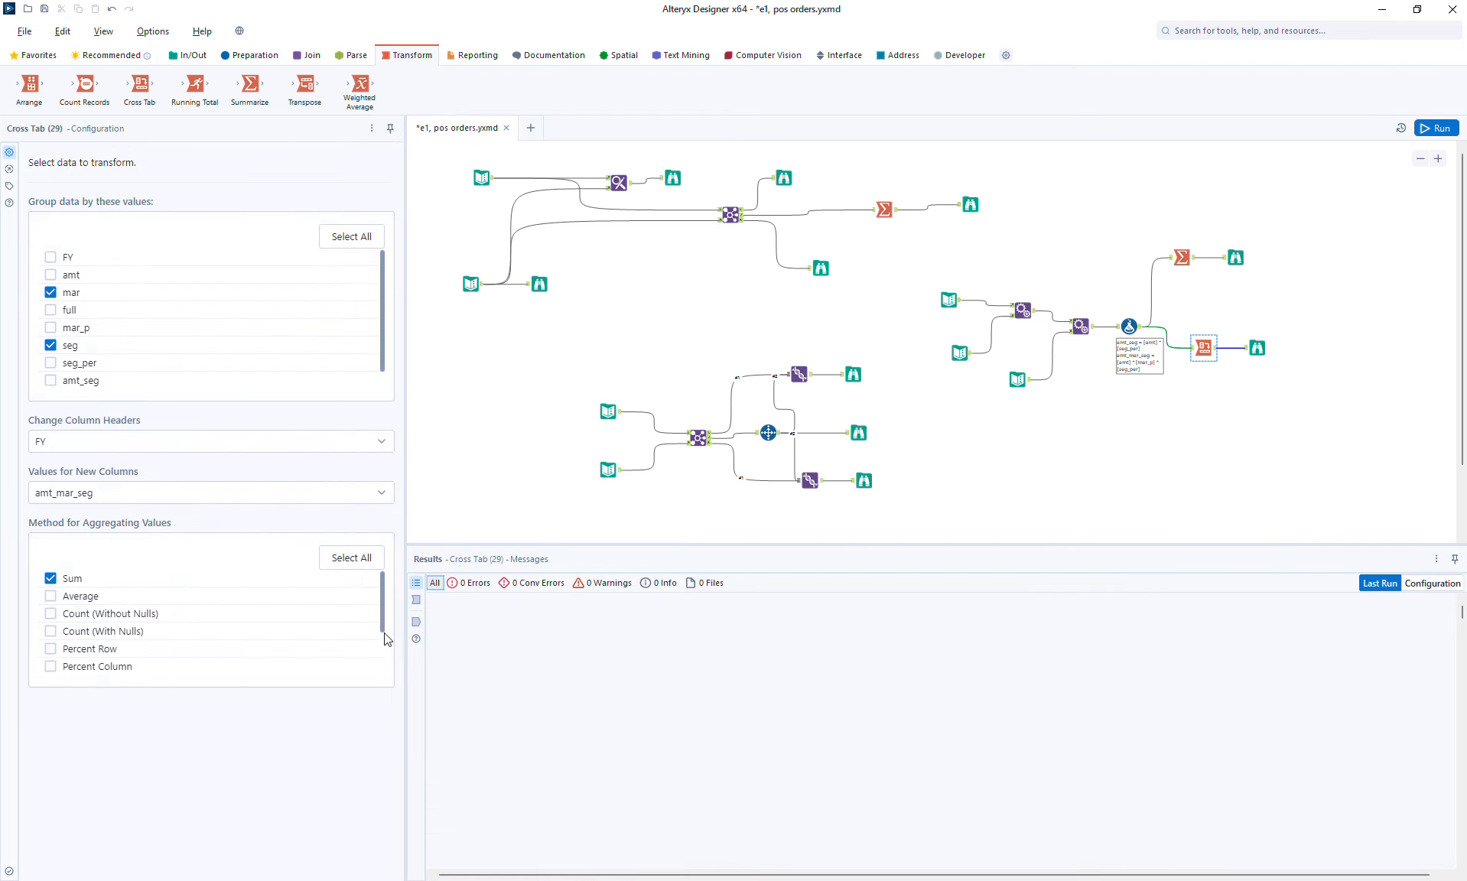
pyautogui.scroll(-1, 387, 645)
pyautogui.click(1256, 348)
pyautogui.click(466, 851)
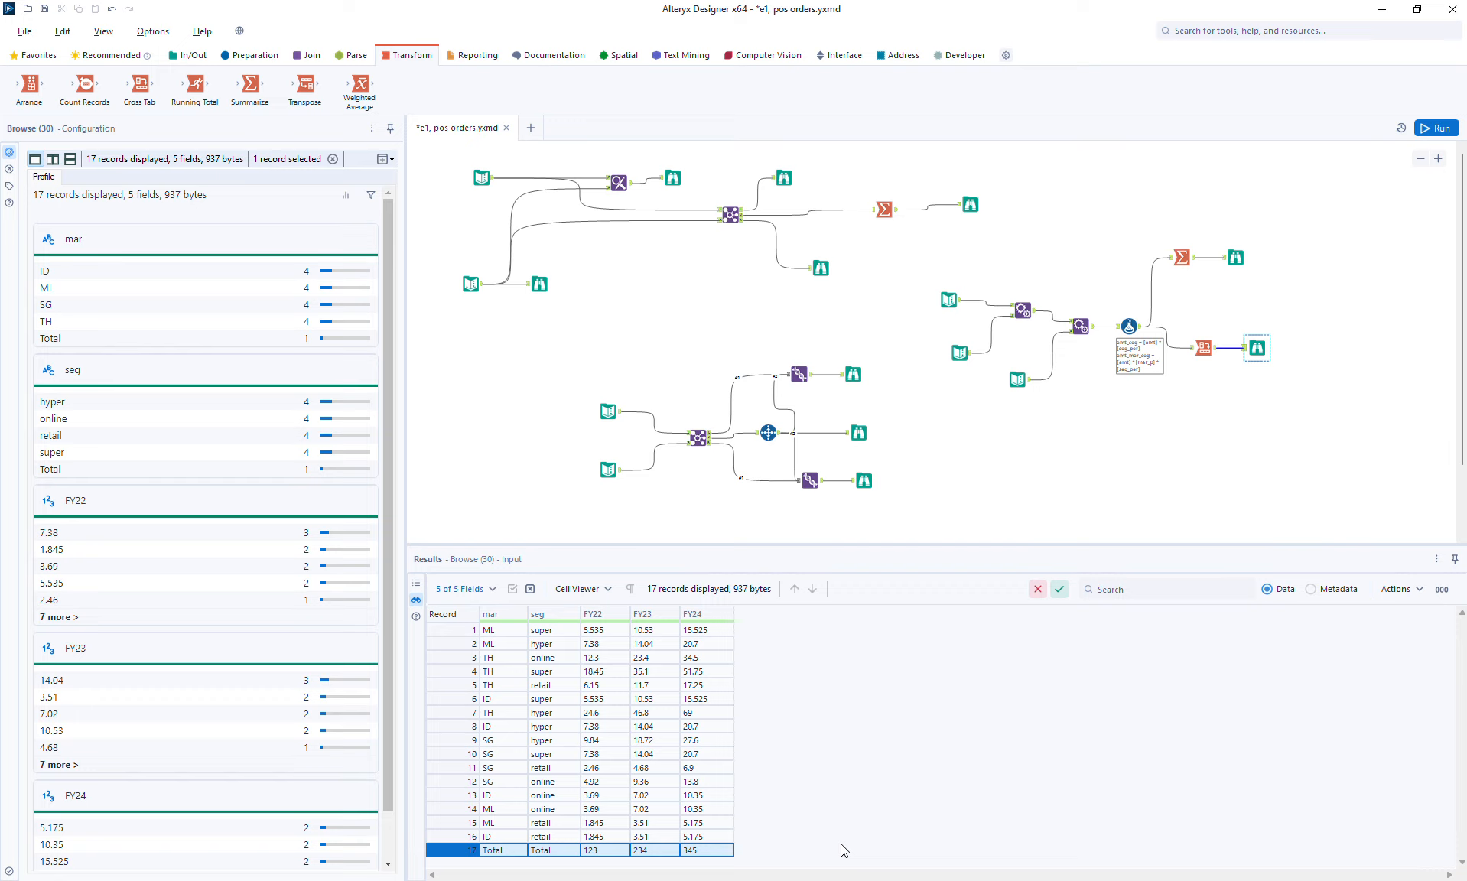
# - Move the second Append Fields tool and the segment Text Input slightly lower on the canvas
pyautogui.click(1257, 347)
pyautogui.click(1036, 318)
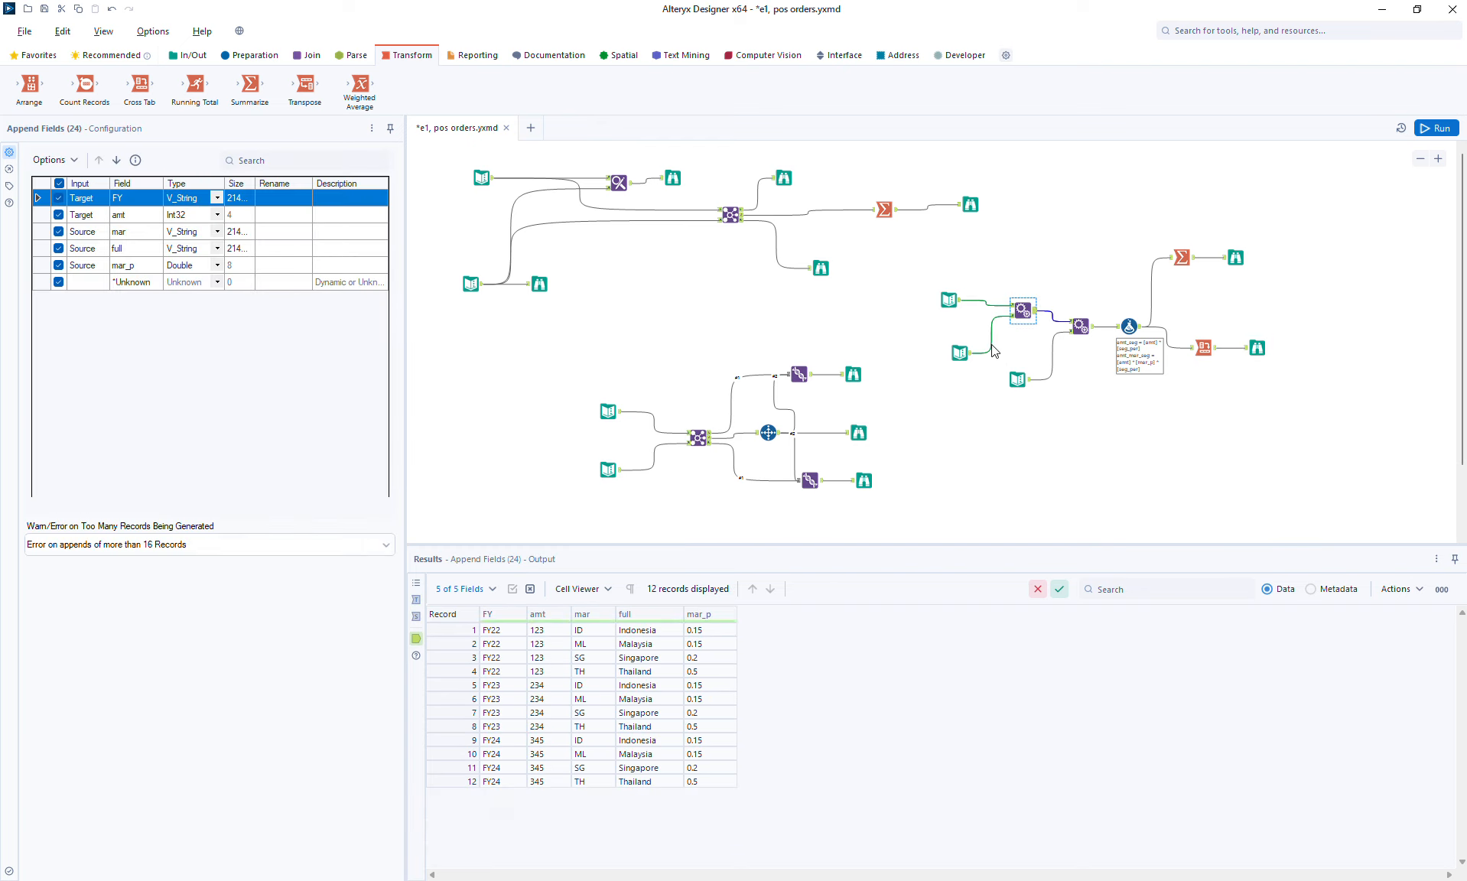
pyautogui.click(1084, 329)
pyautogui.moveTo(1084, 329); pyautogui.dragTo(1016, 401)
pyautogui.click(1016, 380)
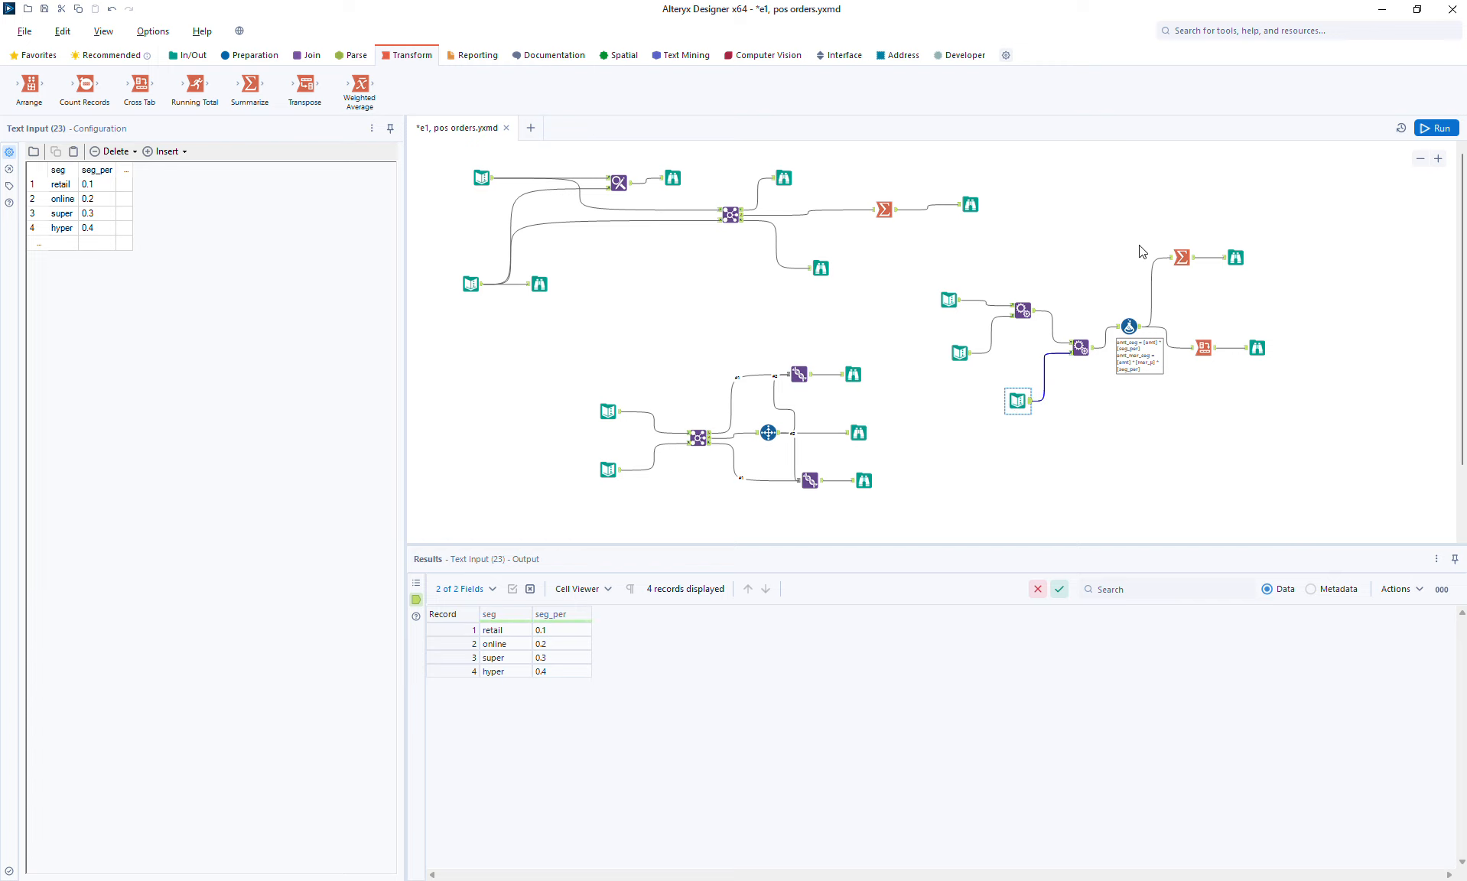
# - Shift the Formula, Summarize, Cross Tab and their Browse tools slightly right, moving the Formula tool partway back left
pyautogui.moveTo(1118, 211); pyautogui.dragTo(1288, 407)
pyautogui.moveTo(1262, 349); pyautogui.dragTo(1283, 349)
pyautogui.click(1189, 393)
pyautogui.click(1147, 321)
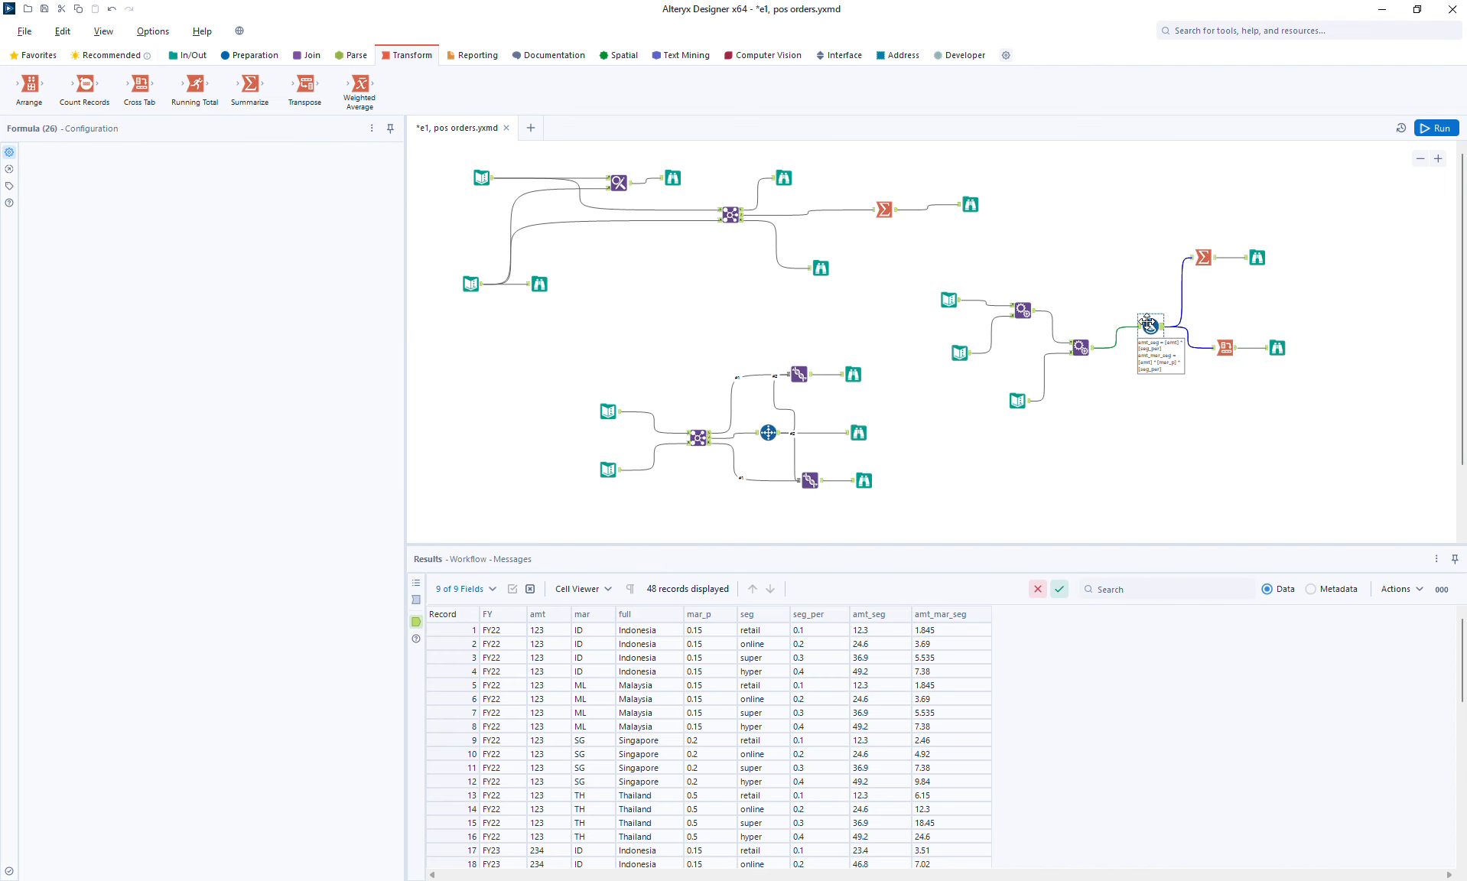
pyautogui.moveTo(1148, 321); pyautogui.dragTo(1137, 321)
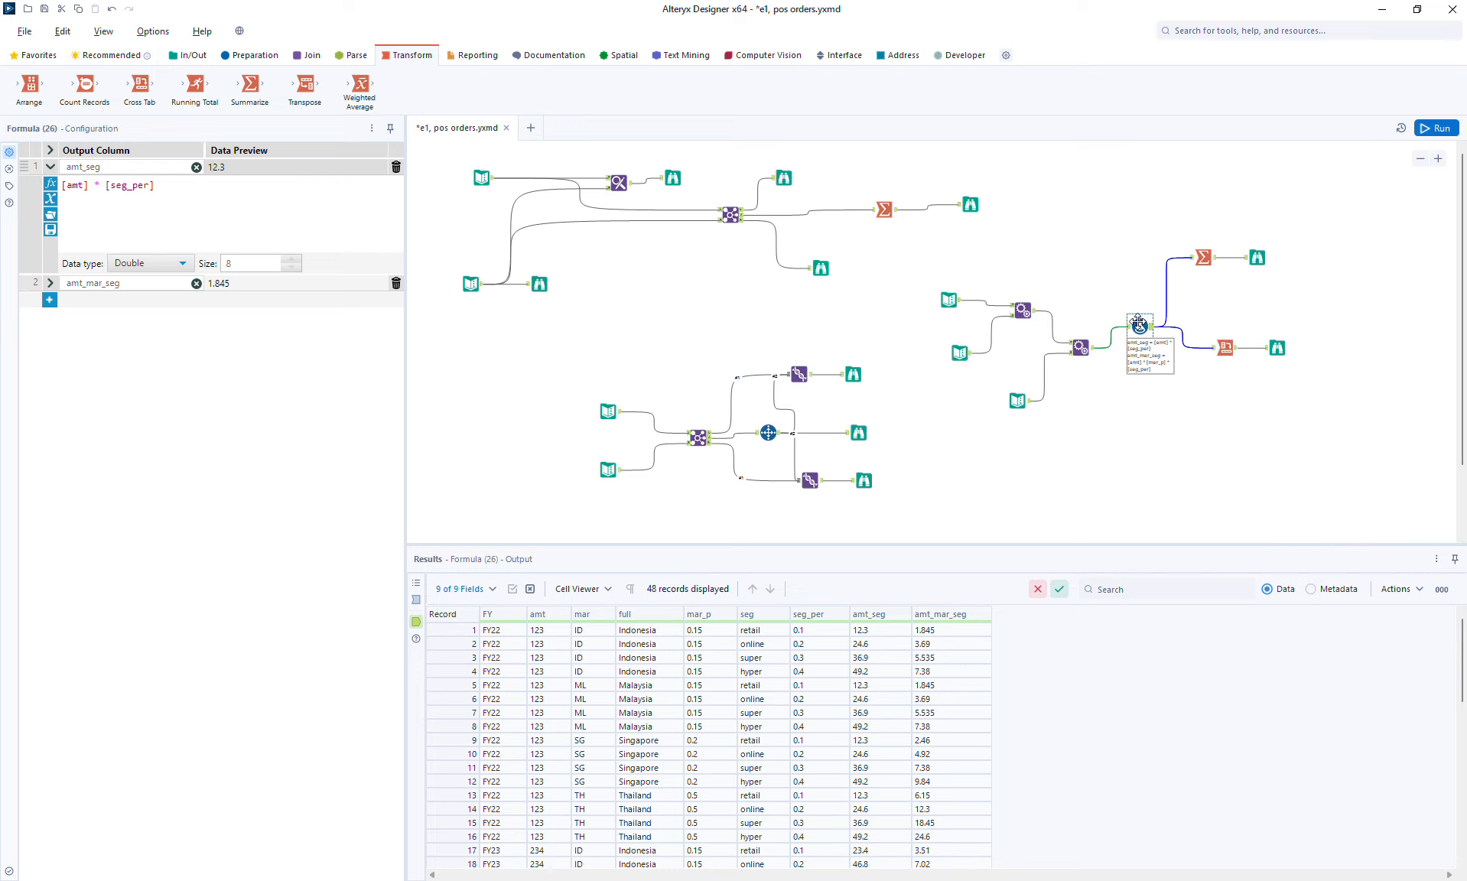
# - Review the fiscal-year Text Input, the market input's fields, and the combined records from the first Append Fields tool
pyautogui.click(959, 300)
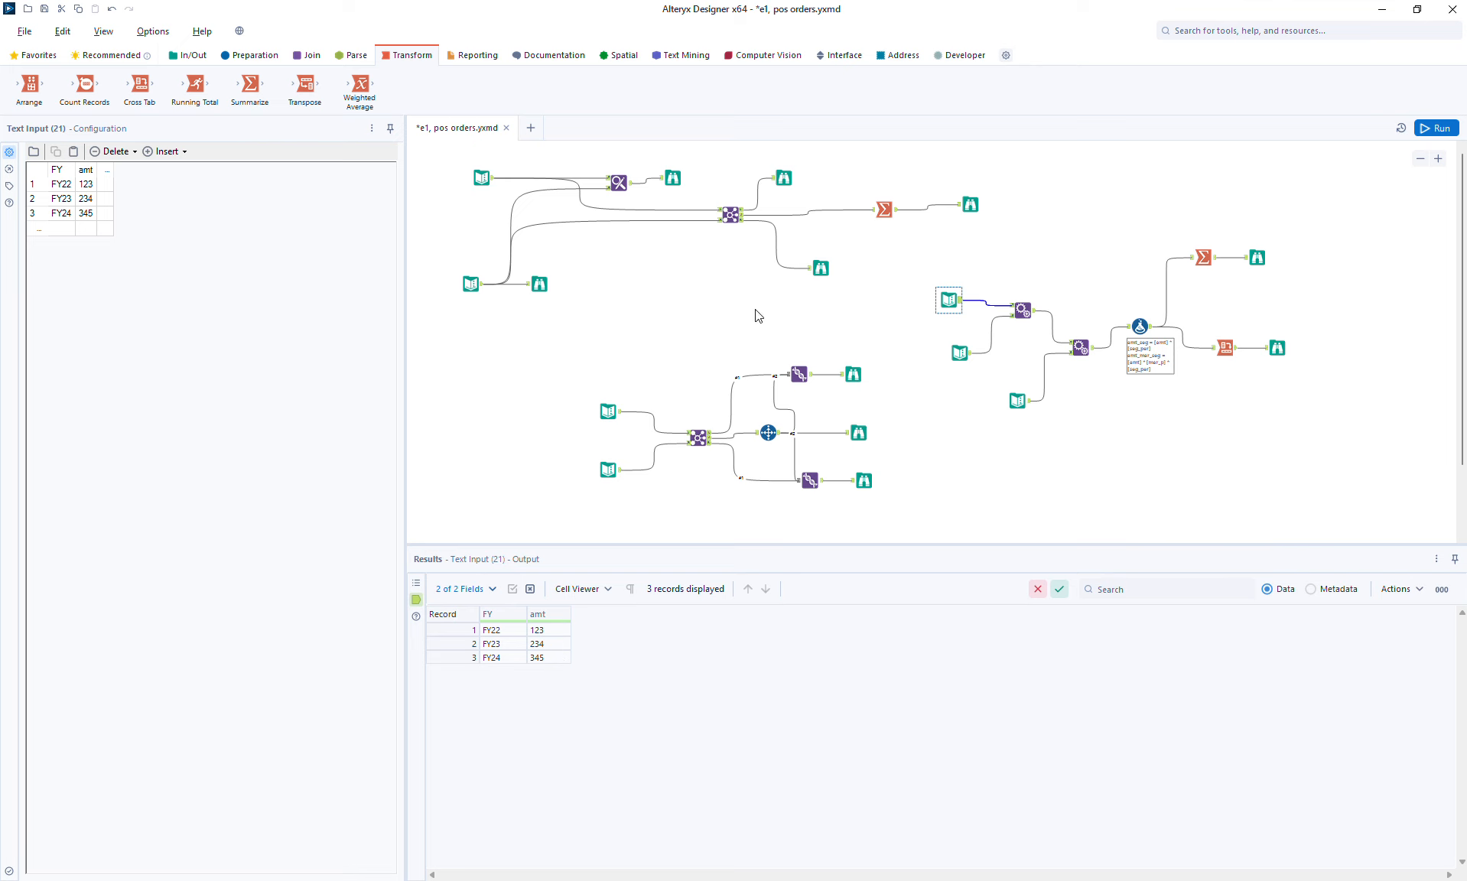
pyautogui.click(973, 354)
pyautogui.click(966, 353)
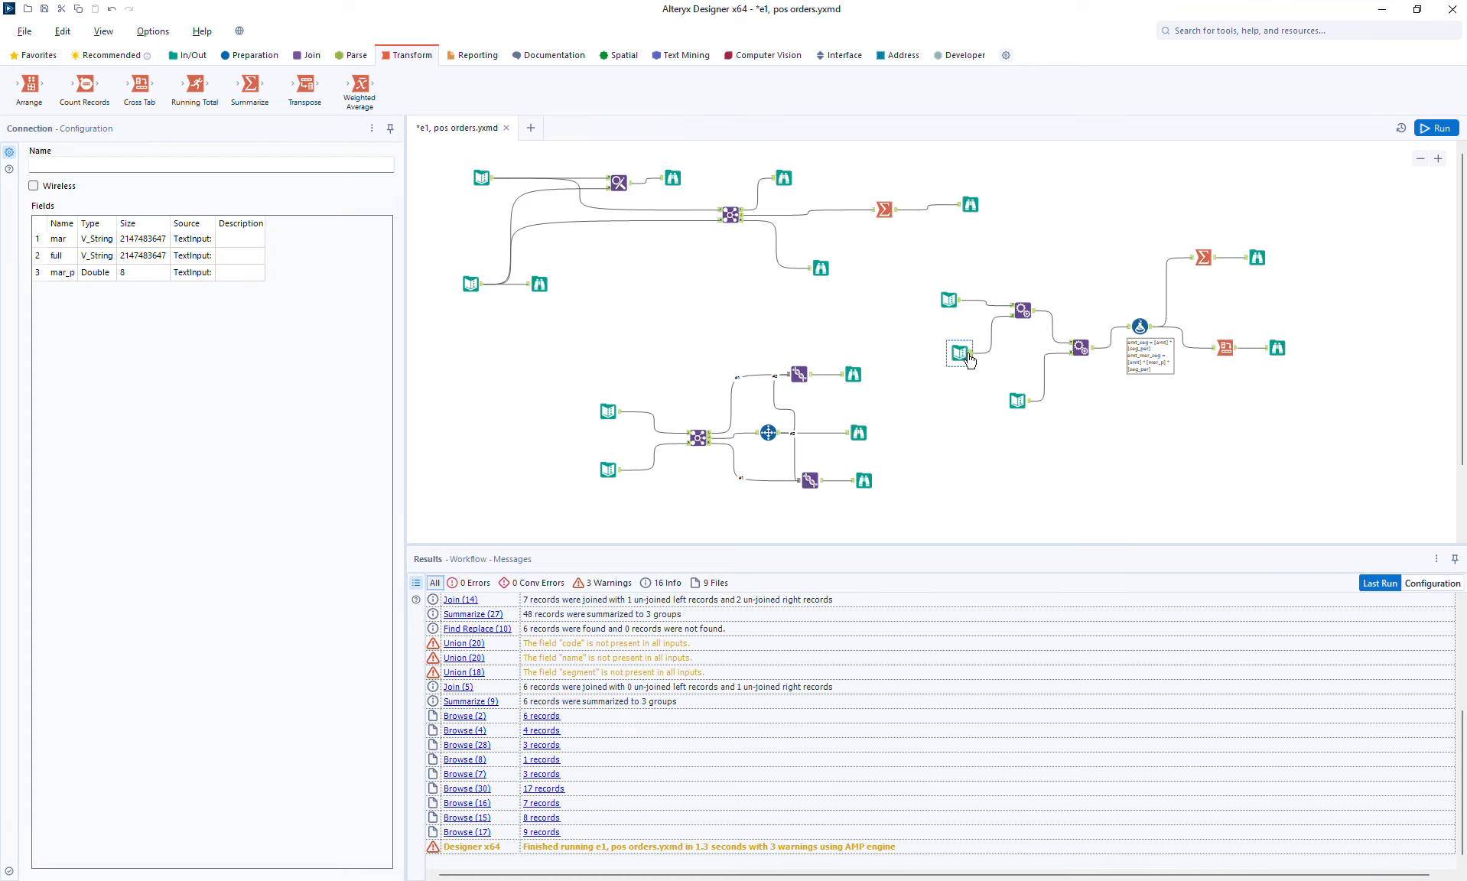
pyautogui.click(956, 303)
pyautogui.keyDown('ctrl'); pyautogui.click(1031, 316); pyautogui.keyUp('ctrl')
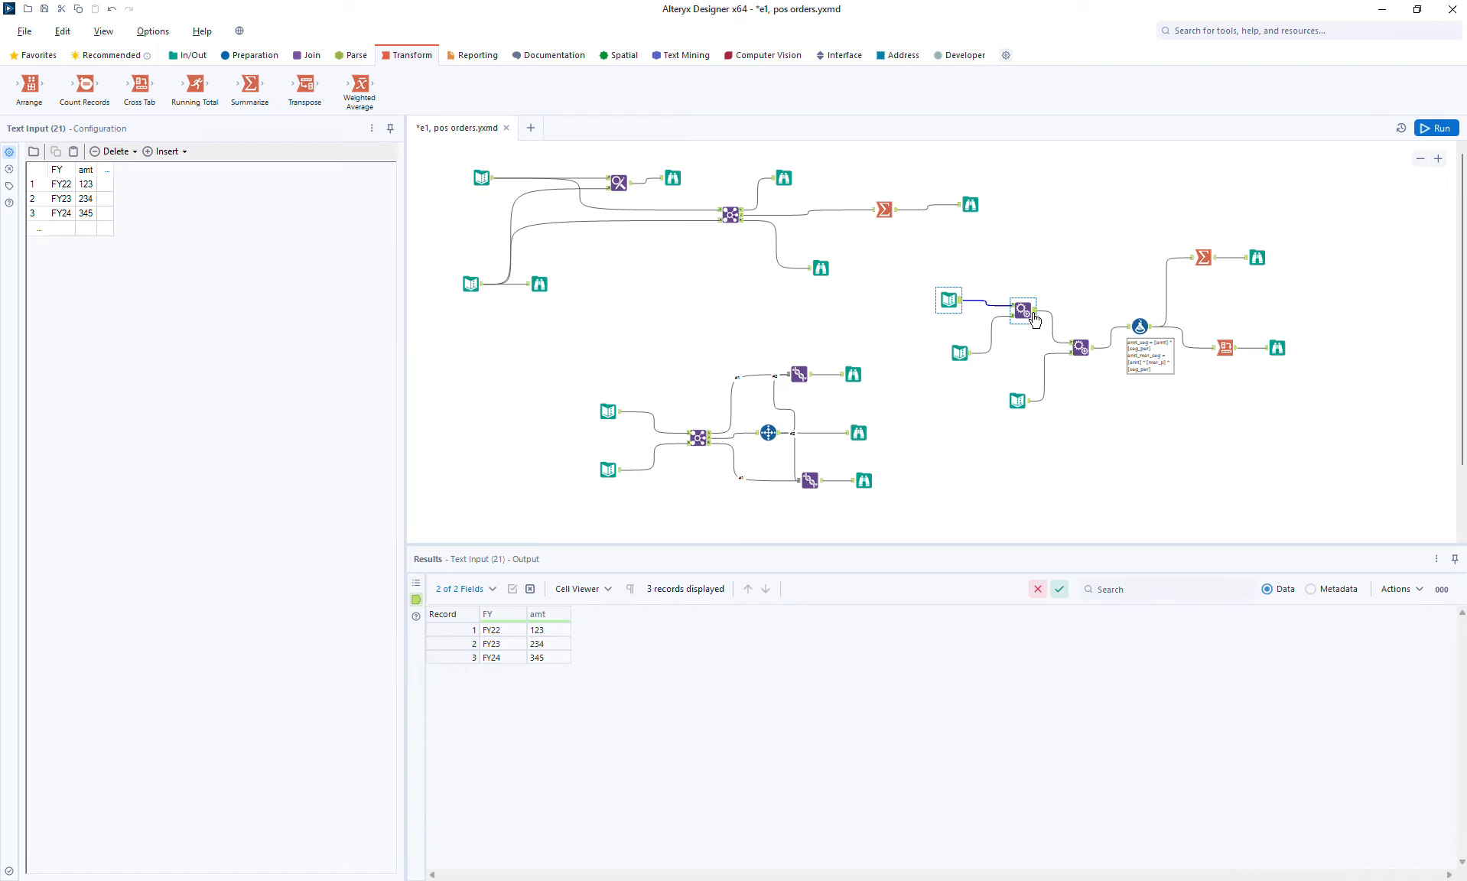
pyautogui.click(1036, 317)
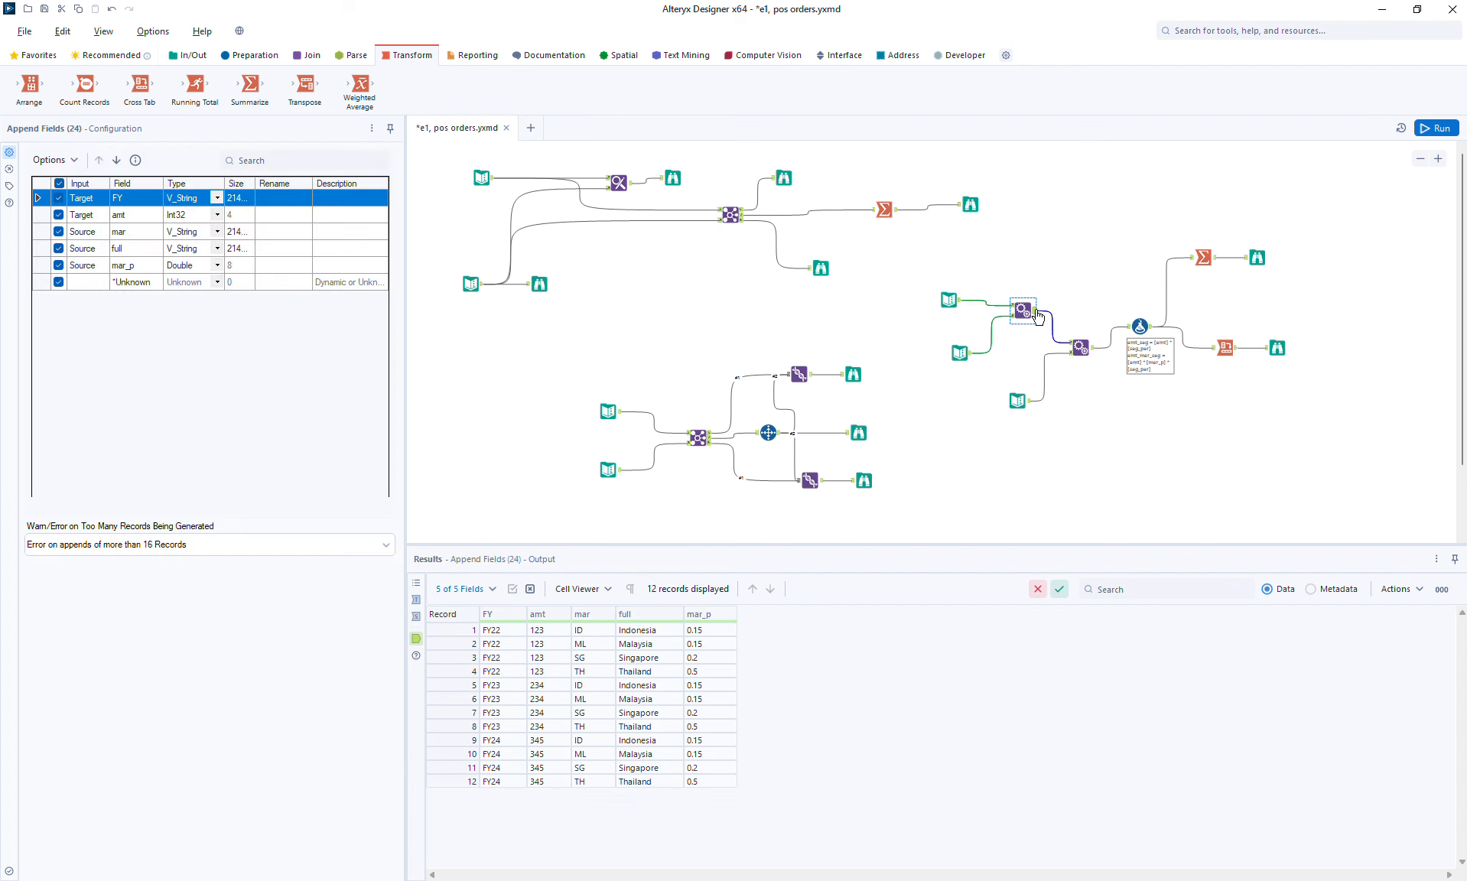